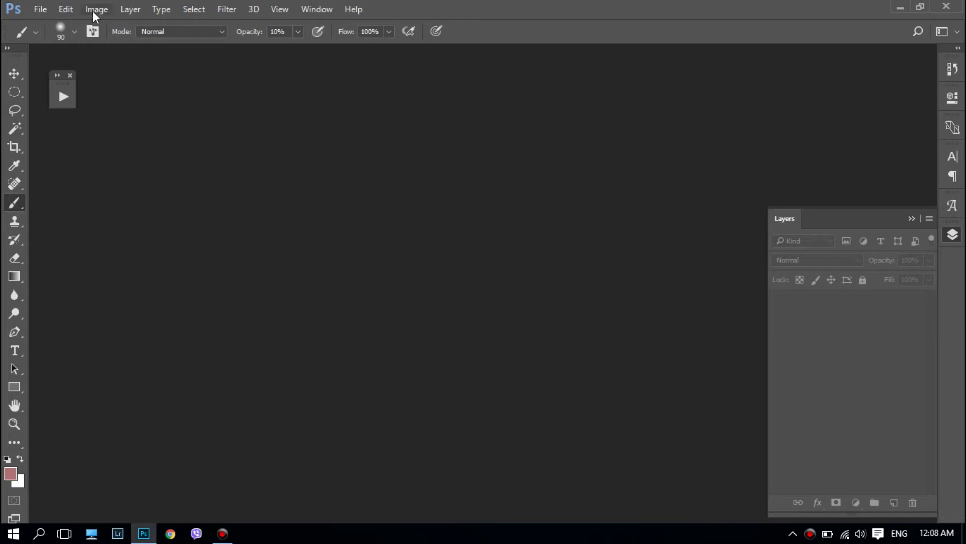
Step: Open the woman-on-scooter photo and the toy car JPEG from the Desktop together
click(43, 6)
click(67, 37)
click(159, 114)
ctrl+click(332, 133)
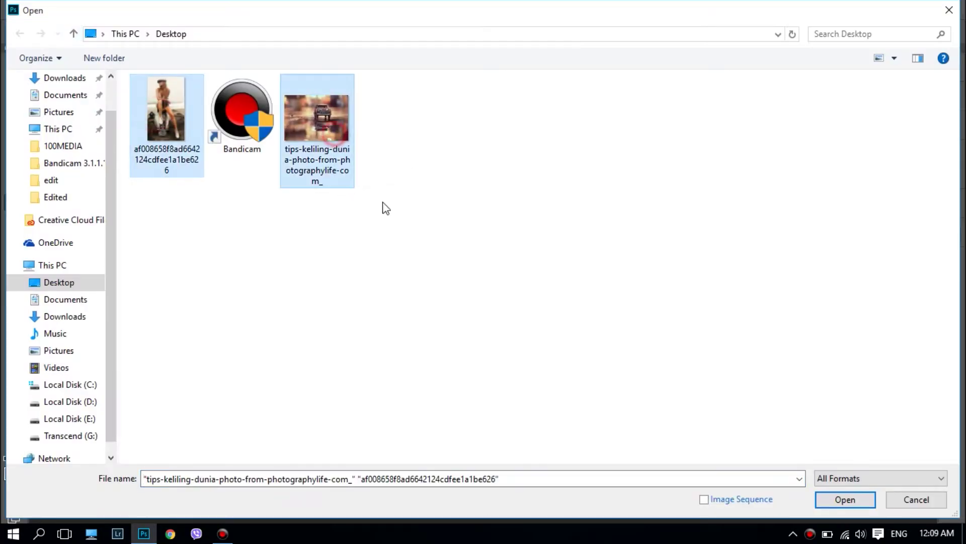
click(845, 499)
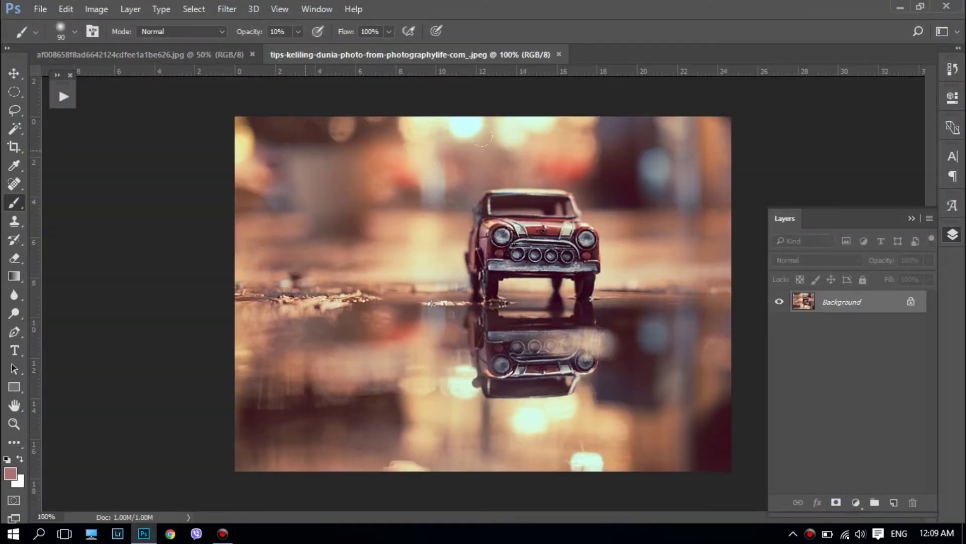
Step: Duplicate the toy car photo onto a new Layer 1
scroll(482, 136, up, 1)
scroll(486, 146, up, 2)
scroll(493, 161, down, 4)
scroll(497, 168, up, 1)
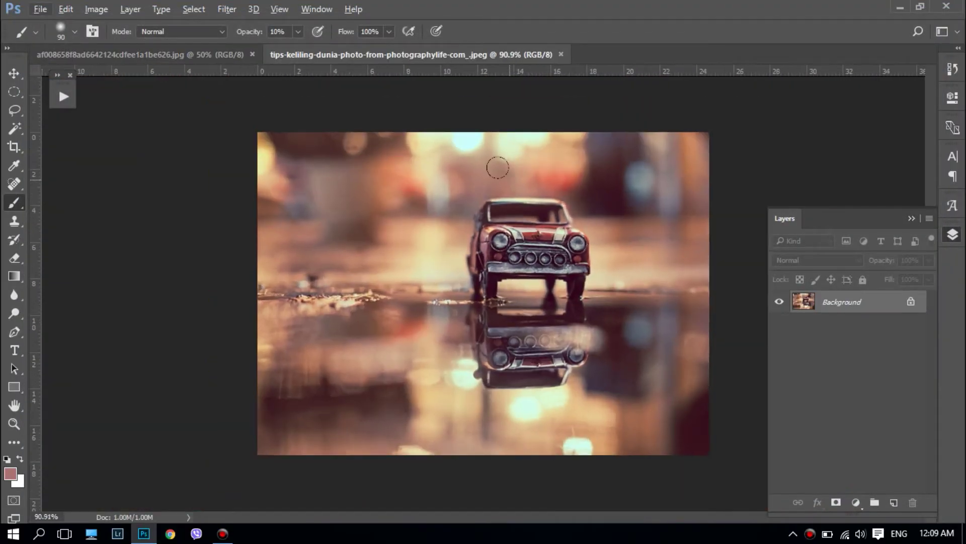
key(ctrl+j)
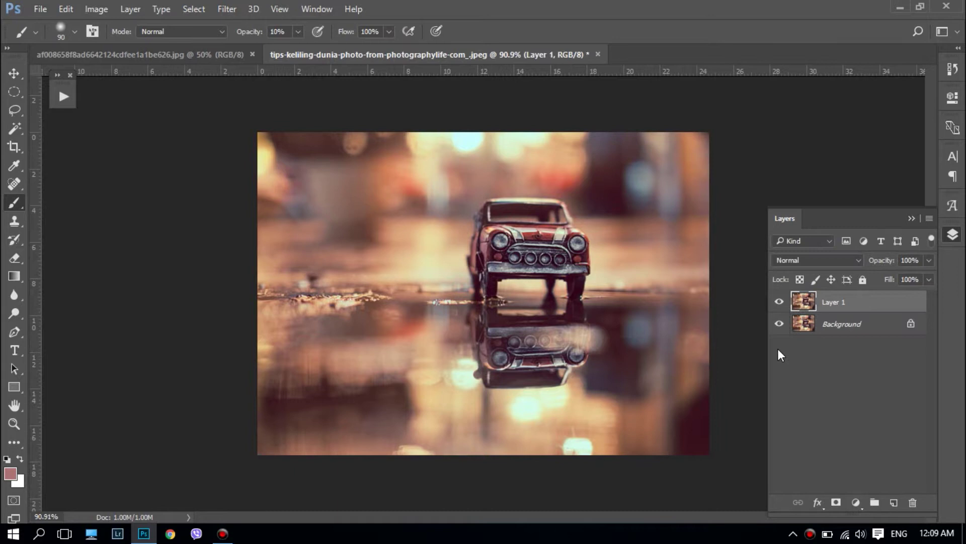
Step: Scale Layer 1 proportionally to about 130% and shift it lower right
click(14, 73)
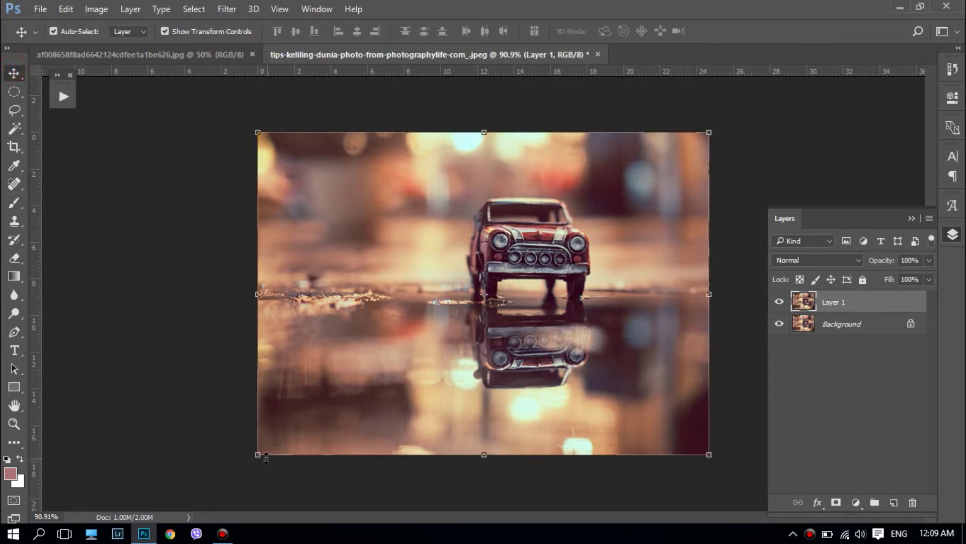
drag(257, 454, 204, 481)
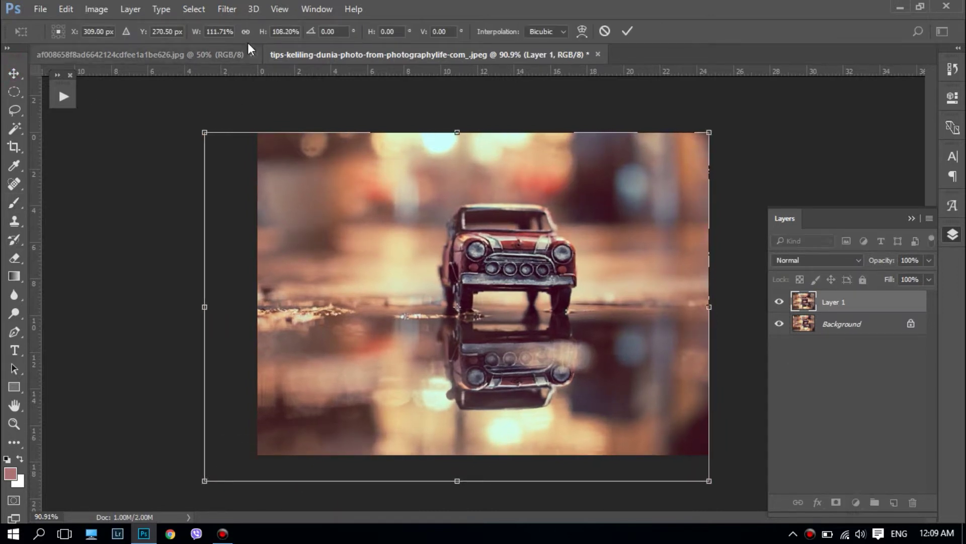
click(246, 32)
drag(578, 306, 580, 308)
drag(208, 493, 154, 519)
mouse_move(475, 307)
mouse_down()
mouse_move(539, 310)
mouse_move(543, 329)
mouse_up()
drag(219, 151, 190, 132)
drag(510, 243, 530, 241)
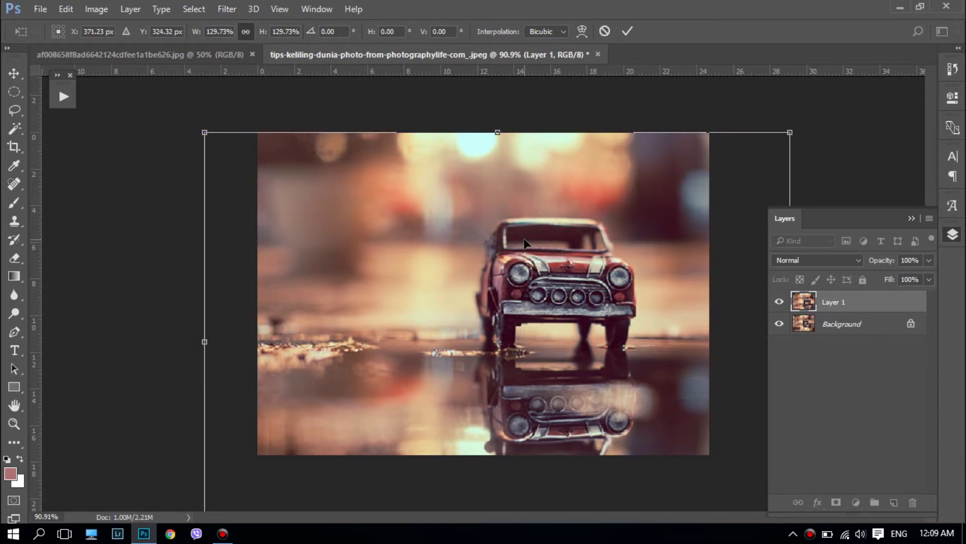
key(Return)
Step: Switch to the woman-on-scooter photo, zoom in and browse the automatic selection tools
click(201, 56)
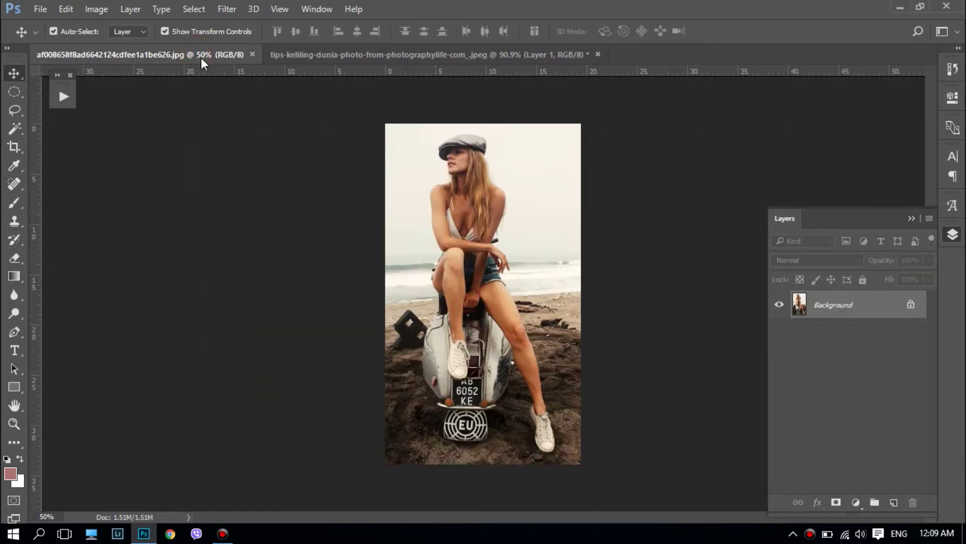
scroll(493, 135, up, 5)
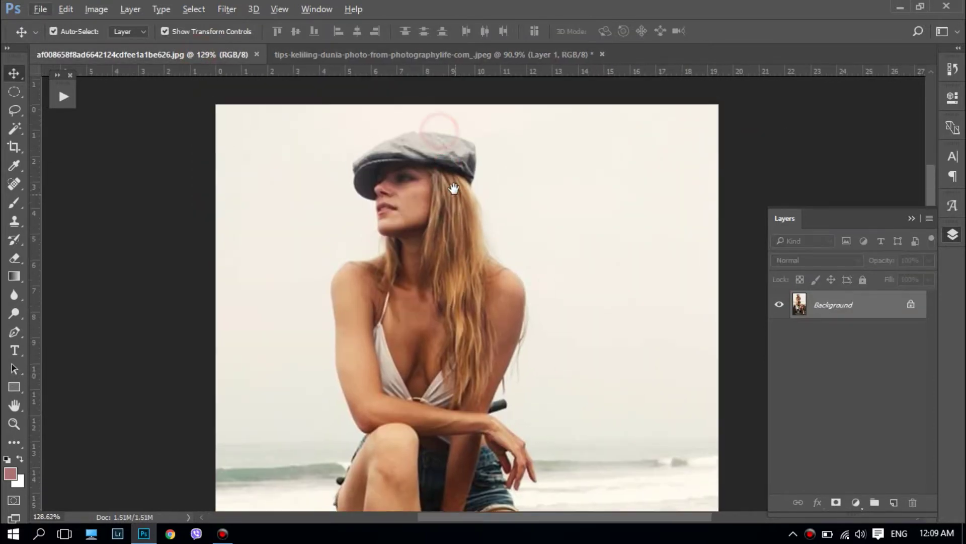
click(17, 126)
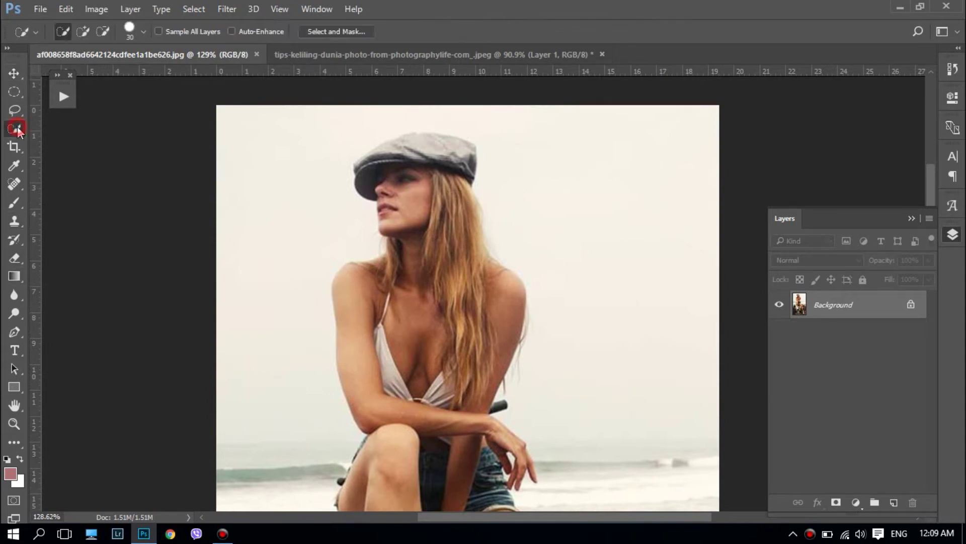
alt+click(17, 128)
alt+click(17, 128)
Step: Choose the Magnetic Lasso and begin a selection at the white sneaker's edge at ~393% zoom
alt+click(16, 111)
alt+click(18, 116)
scroll(422, 316, up, 2)
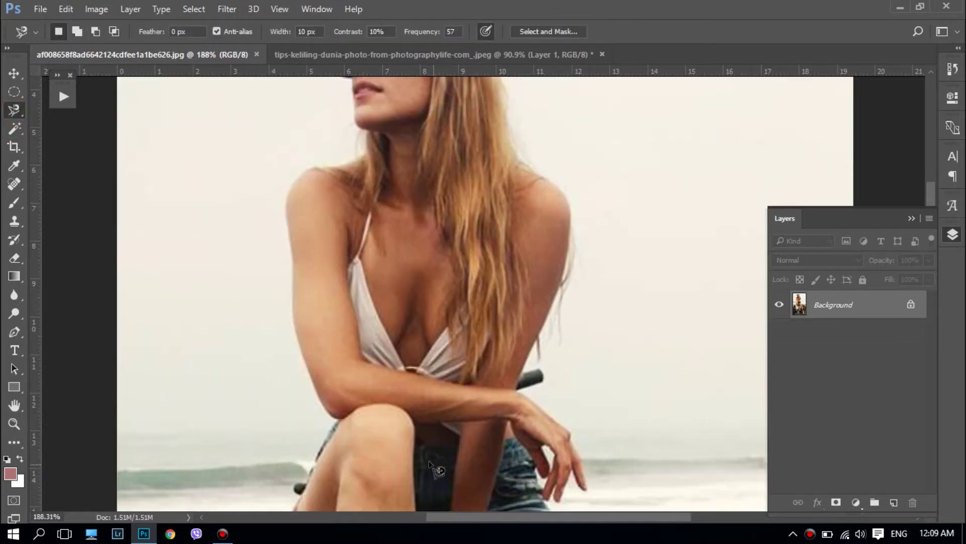
scroll(421, 315, down, 3)
scroll(422, 315, down, 2)
scroll(406, 177, down, 3)
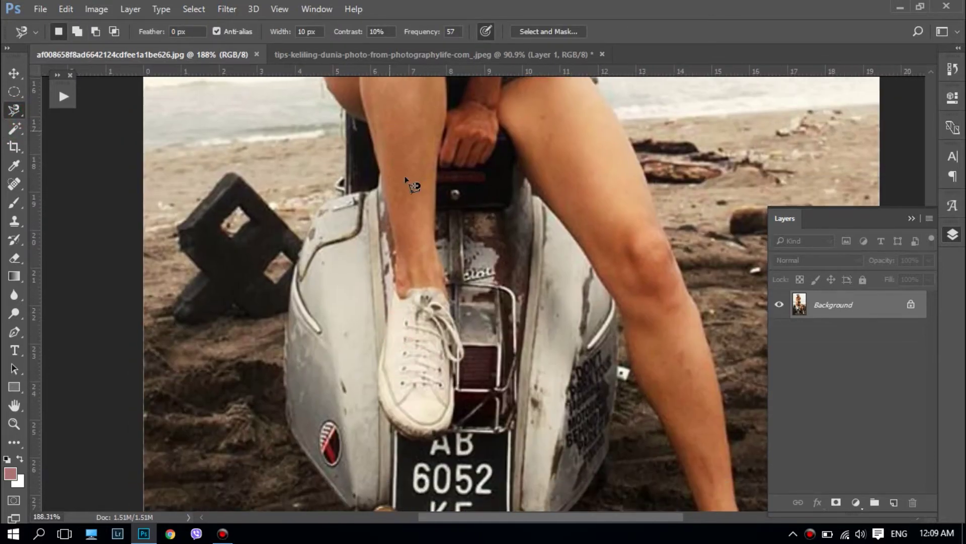
click(381, 346)
Step: With the Pen tool, trace a path down the front shoe's left edge, along the sole and around the toe
click(14, 331)
scroll(343, 347, up, 5)
scroll(416, 314, down, 3)
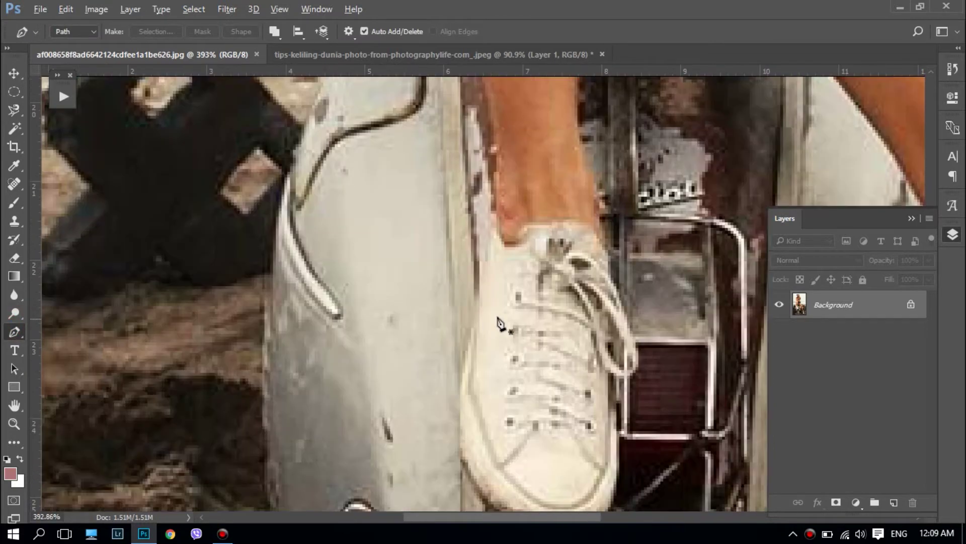
scroll(500, 324, down, 2)
click(481, 313)
click(475, 350)
click(470, 382)
click(494, 462)
click(510, 479)
drag(541, 487, 561, 488)
Step: Continue the path up the shoe's right edge and past the ankle
click(560, 483)
click(573, 471)
click(588, 438)
click(590, 423)
click(592, 406)
click(590, 384)
click(588, 364)
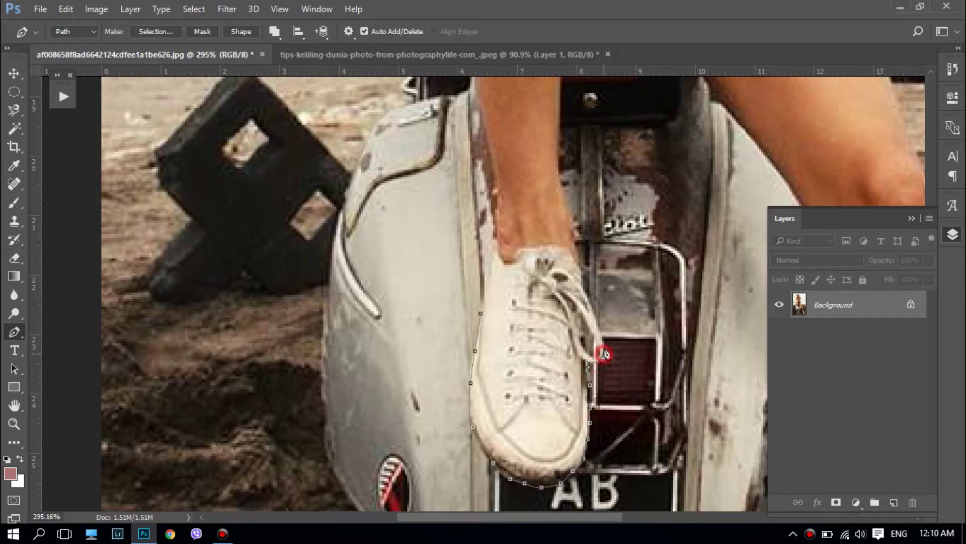
click(599, 327)
click(577, 258)
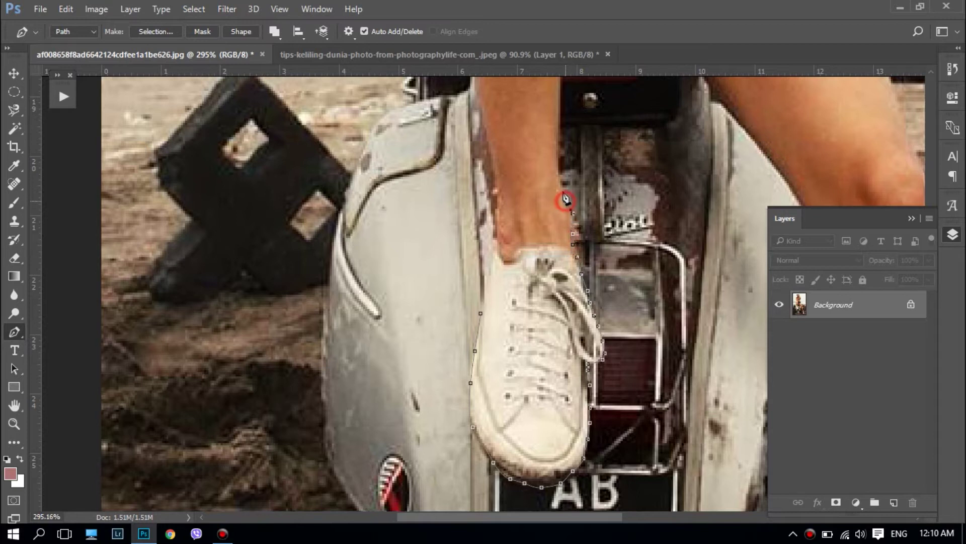
Step: Extend the path up the leg's right edge and along the seat edge
scroll(533, 351, up, 5)
click(530, 346)
click(529, 319)
click(531, 293)
click(533, 267)
click(534, 251)
click(549, 250)
click(555, 246)
click(571, 251)
click(575, 250)
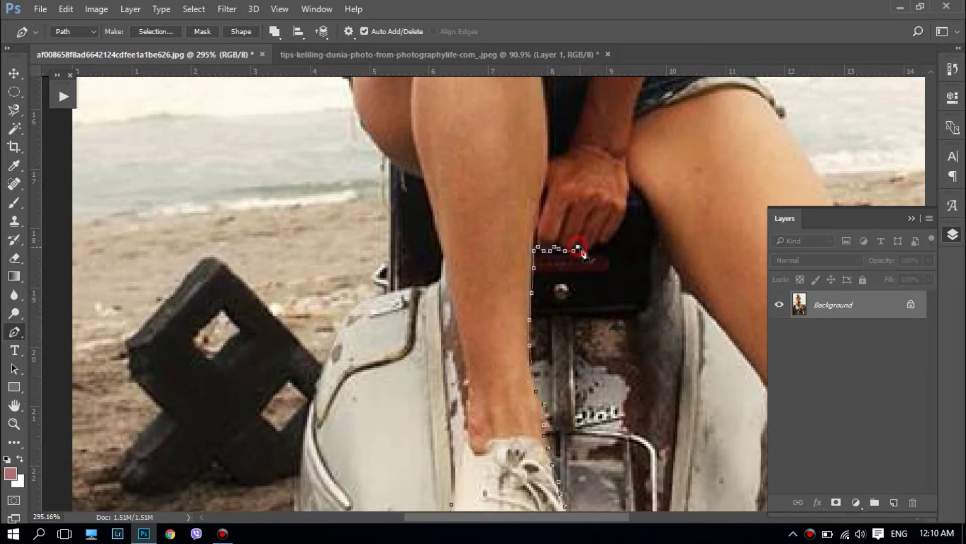
Step: Trace up the hand, then start down the other leg's inner edge, undoing misplaced points
click(616, 234)
click(620, 214)
click(624, 204)
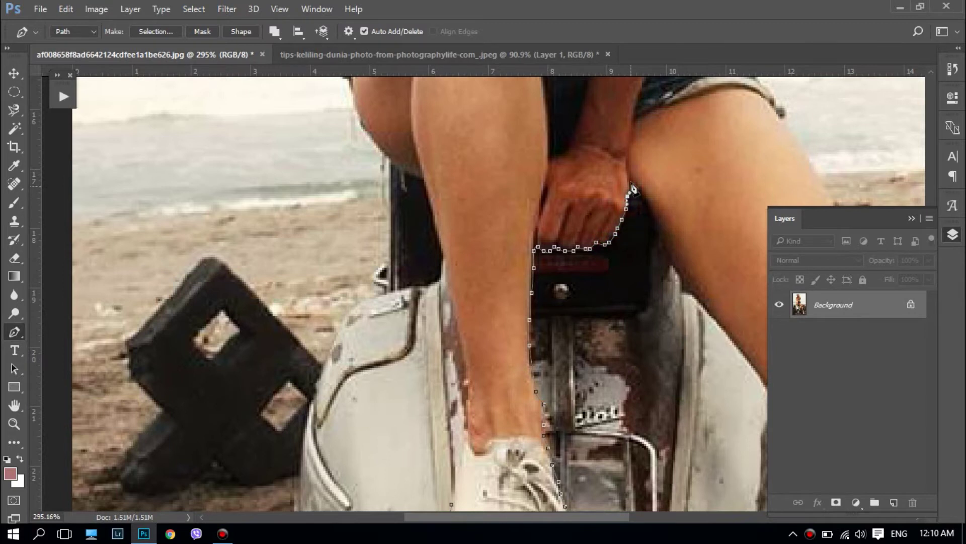
drag(659, 199, 436, 221)
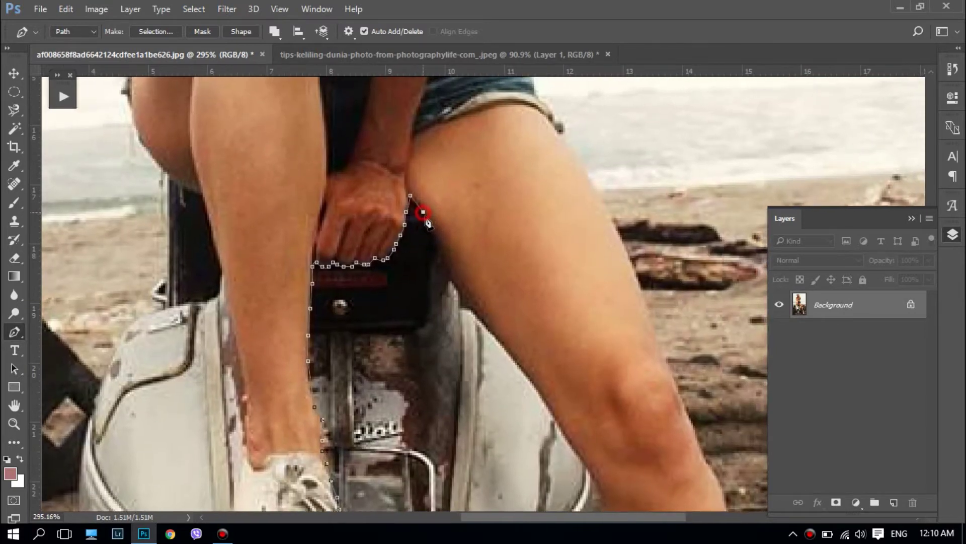
click(481, 323)
click(495, 338)
click(517, 359)
key(ctrl+alt+z)
key(ctrl+alt+z)
key(ctrl+alt+z)
Step: Follow the other leg down to the second shoe and trace its outer edge
drag(582, 463, 400, 274)
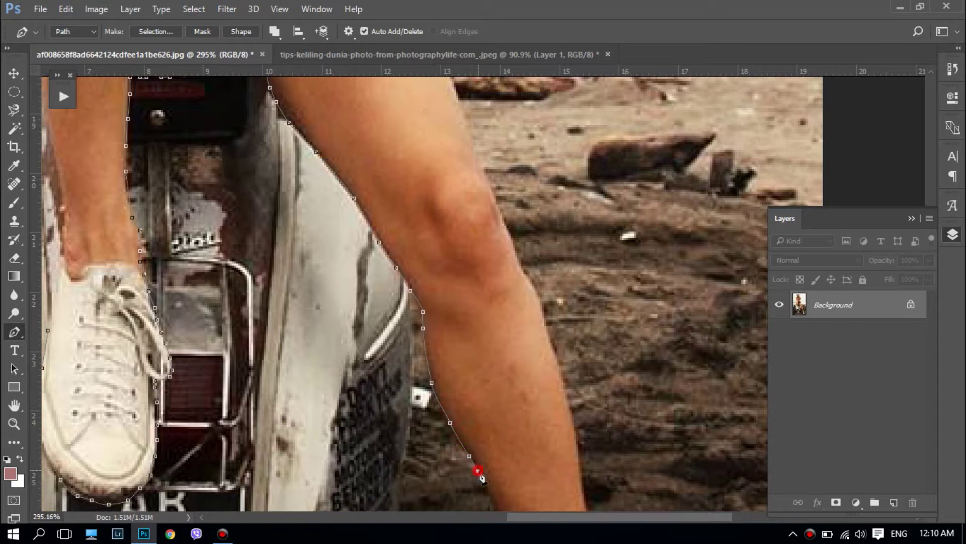
drag(480, 476, 396, 329)
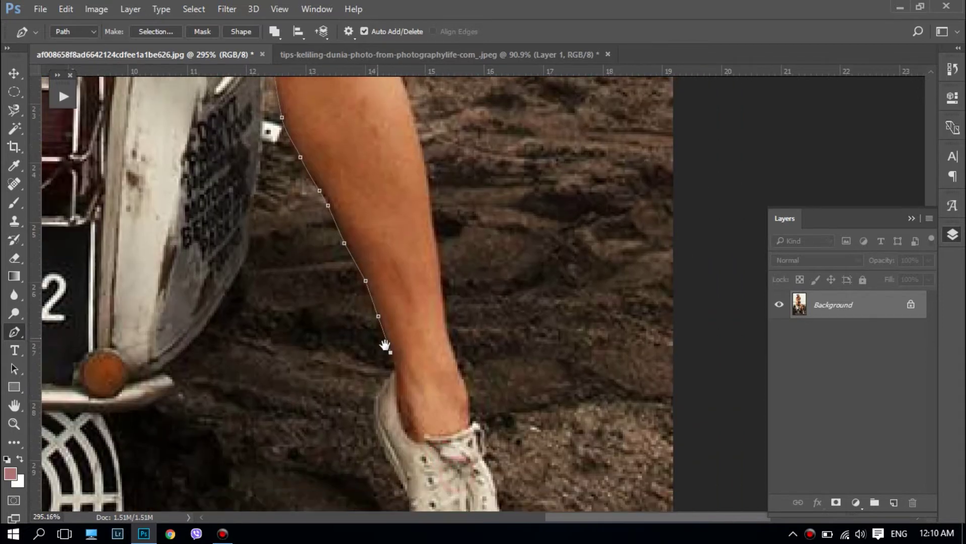
drag(456, 474, 385, 346)
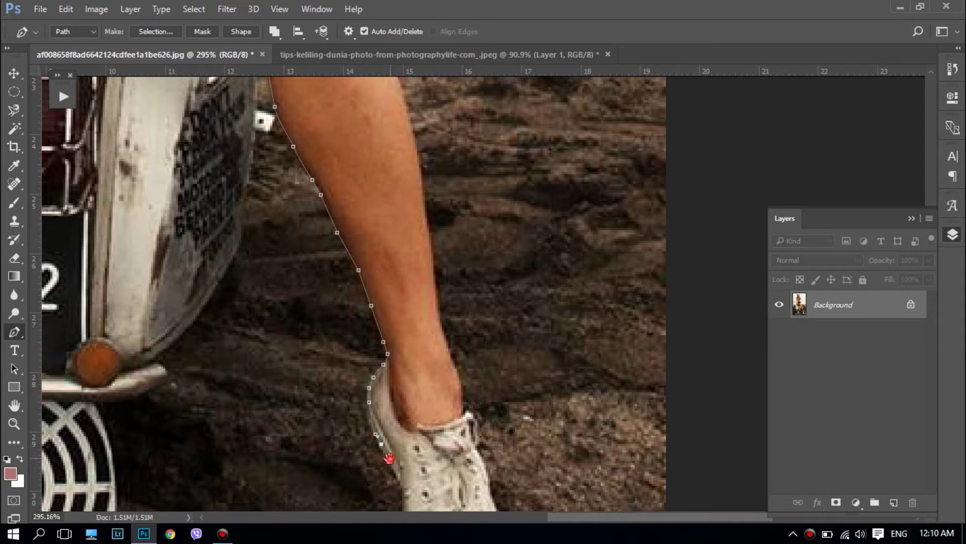
drag(389, 458, 340, 314)
click(352, 369)
click(346, 410)
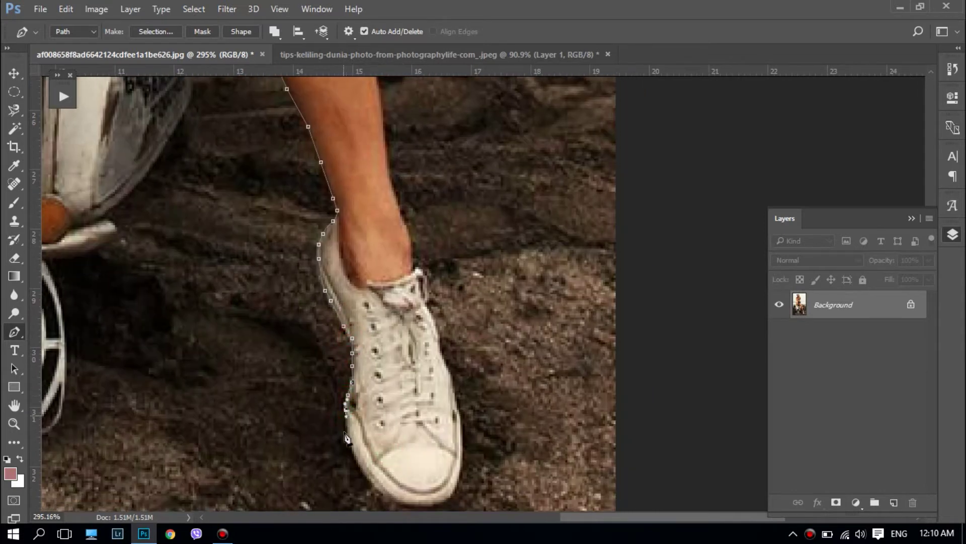
mouse_move(348, 442)
mouse_down()
mouse_move(367, 478)
mouse_move(401, 507)
mouse_move(453, 497)
mouse_move(462, 444)
mouse_move(438, 340)
mouse_up()
Step: Continue the path up the second shoe's right side and tongue edge
click(442, 354)
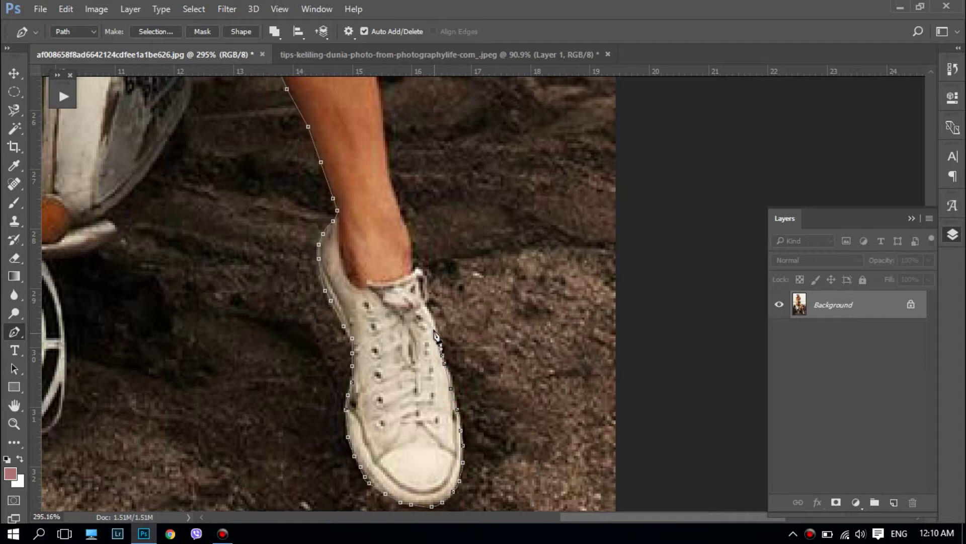
click(434, 321)
click(429, 308)
click(421, 288)
click(417, 271)
Step: Climb the path up that shin's outer edge toward the knee
drag(414, 246, 426, 363)
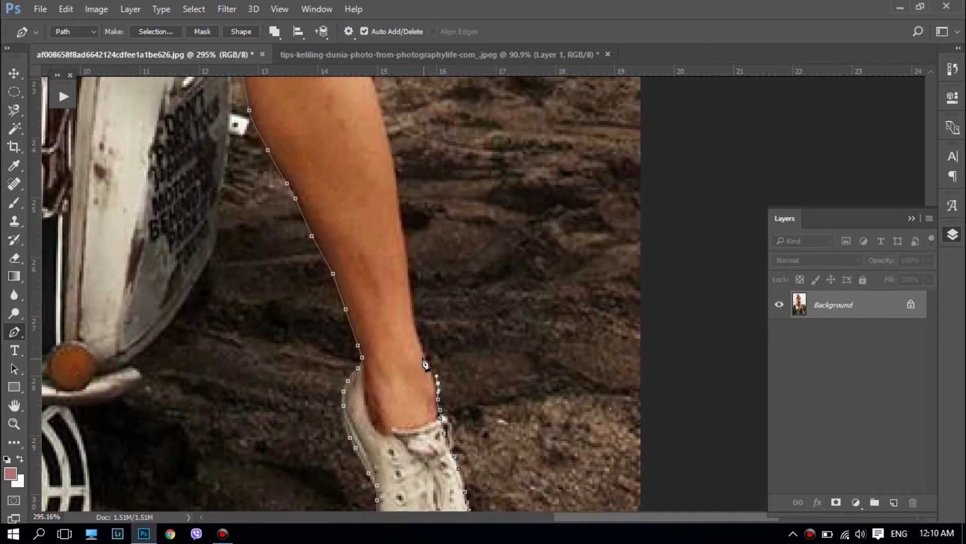
click(421, 340)
click(417, 326)
click(413, 308)
click(410, 284)
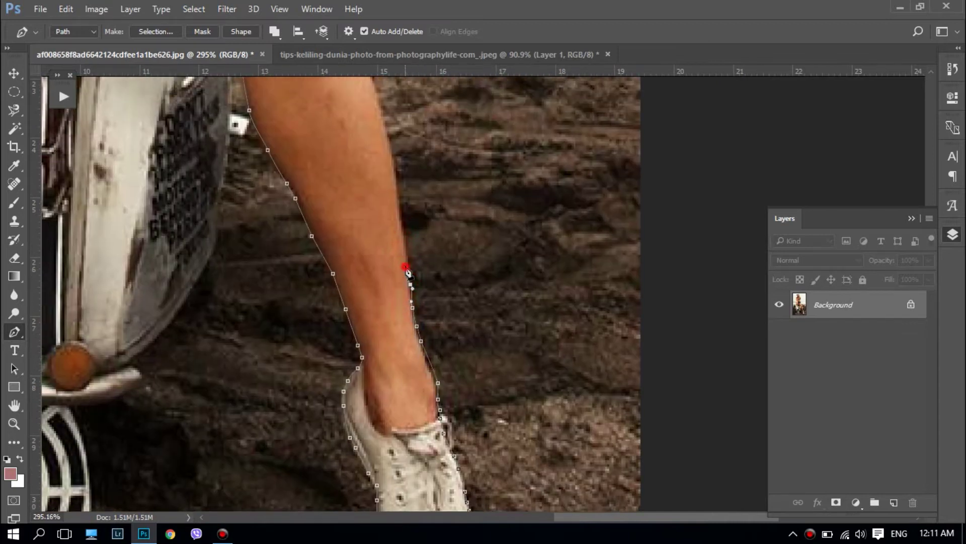
drag(405, 278, 416, 381)
drag(420, 340, 420, 332)
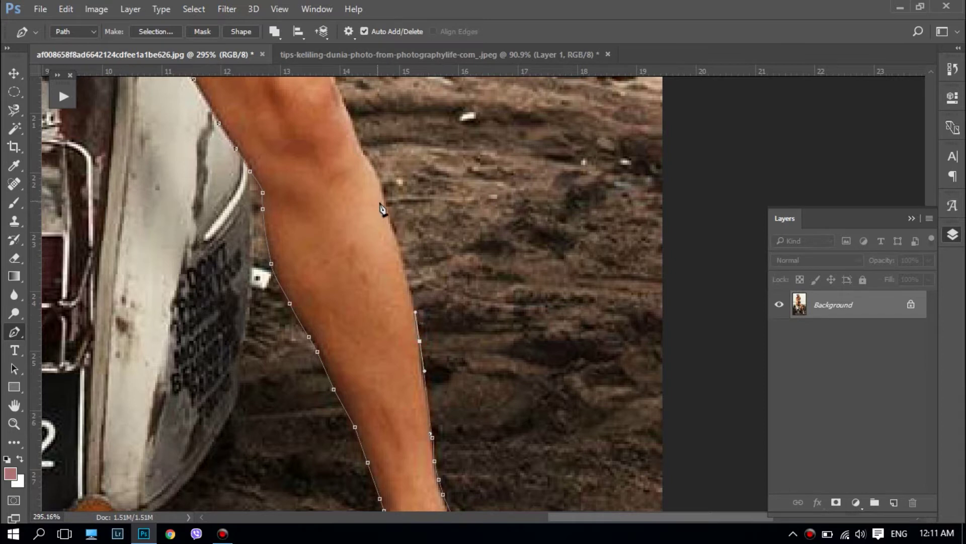
Step: Add Pen path anchors up the leg's right edge
mouse_move(361, 162)
mouse_down()
mouse_move(383, 268)
mouse_move(372, 233)
mouse_up()
click(392, 267)
click(367, 214)
click(357, 193)
mouse_move(349, 173)
mouse_down()
mouse_move(343, 160)
mouse_move(394, 336)
mouse_up()
click(385, 311)
click(372, 272)
click(361, 249)
click(341, 211)
click(328, 188)
click(307, 153)
click(299, 137)
Step: Extend the path up the thigh's outer edge and along the shorts
drag(378, 324, 411, 401)
drag(342, 226, 420, 415)
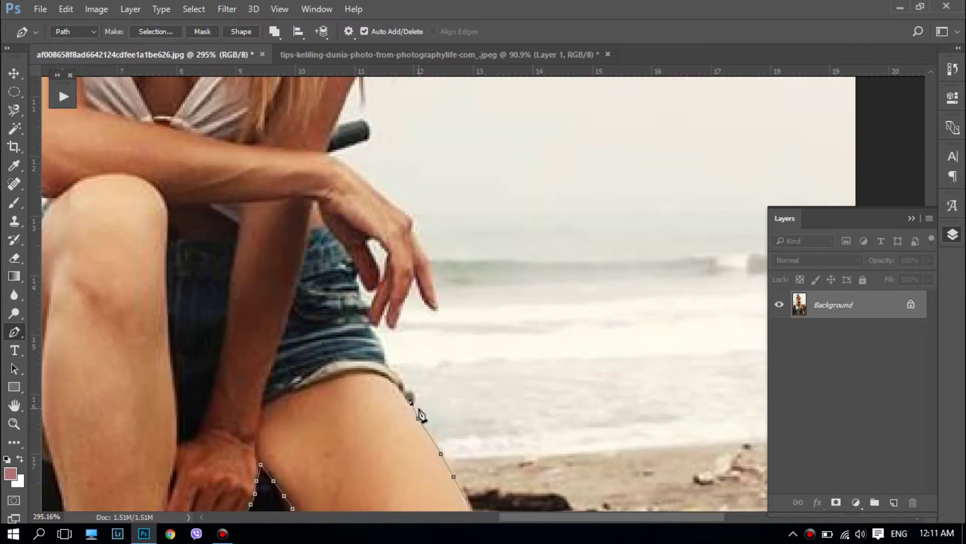
click(411, 403)
click(416, 398)
click(399, 376)
click(385, 355)
click(381, 342)
click(371, 325)
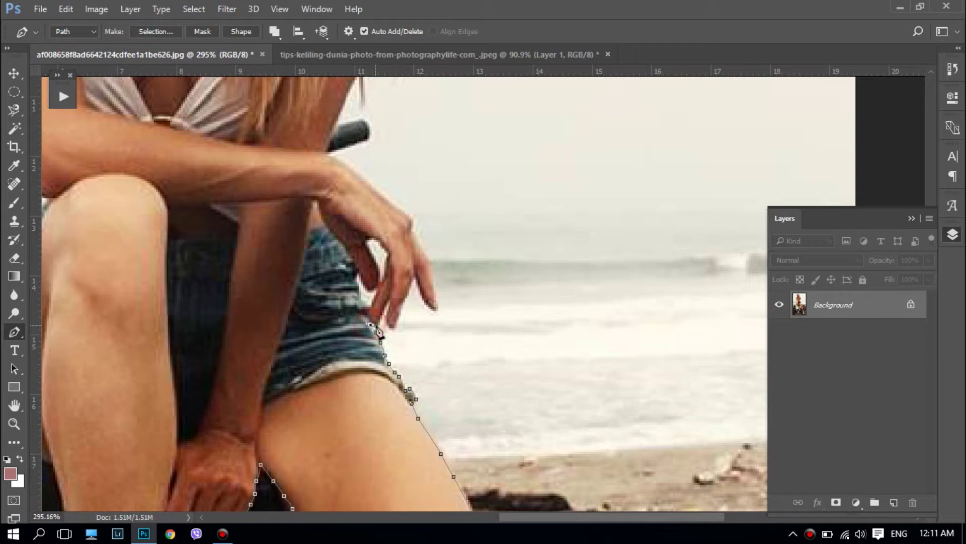
Step: Trace the path around the fingertip and up the back of the hand
click(393, 327)
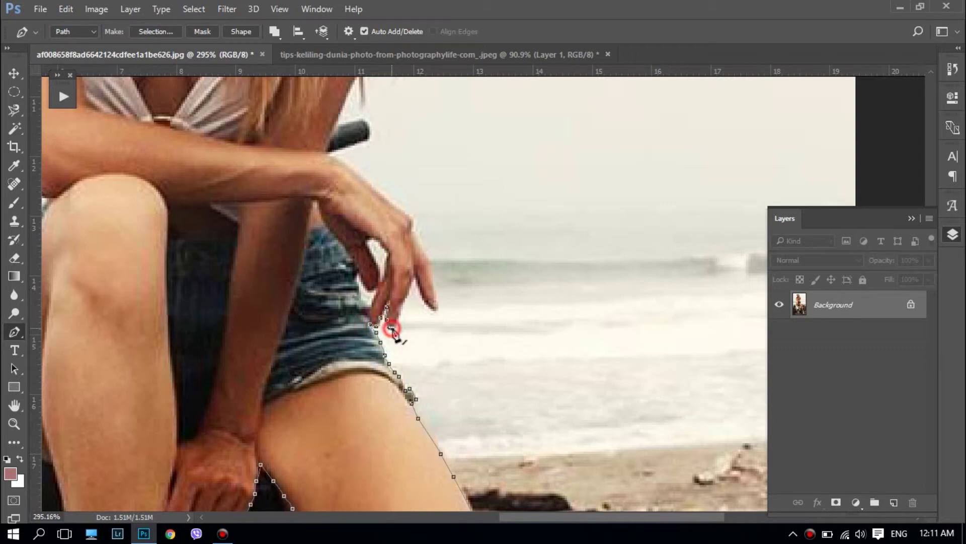
click(402, 310)
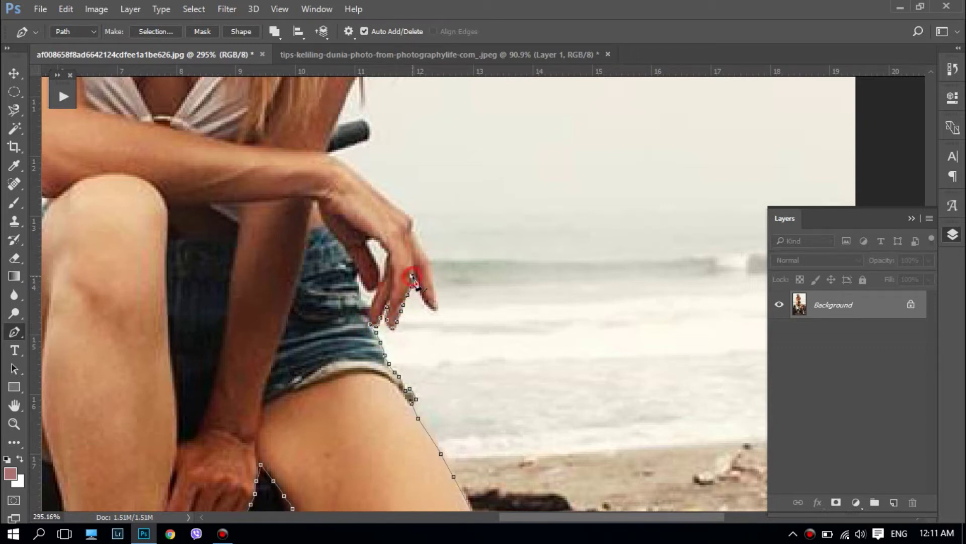
click(420, 292)
click(427, 301)
click(430, 280)
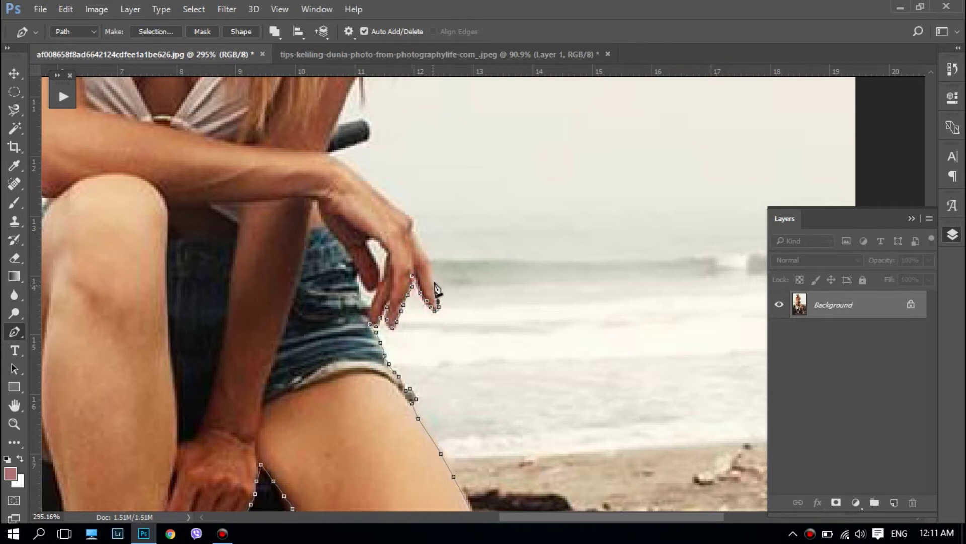
click(429, 267)
click(425, 251)
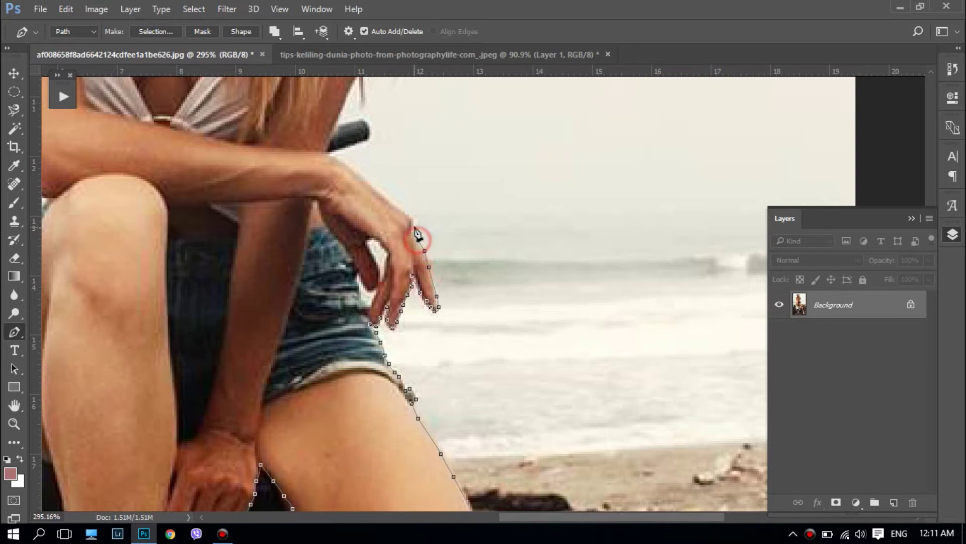
click(413, 225)
click(407, 210)
drag(384, 196, 378, 188)
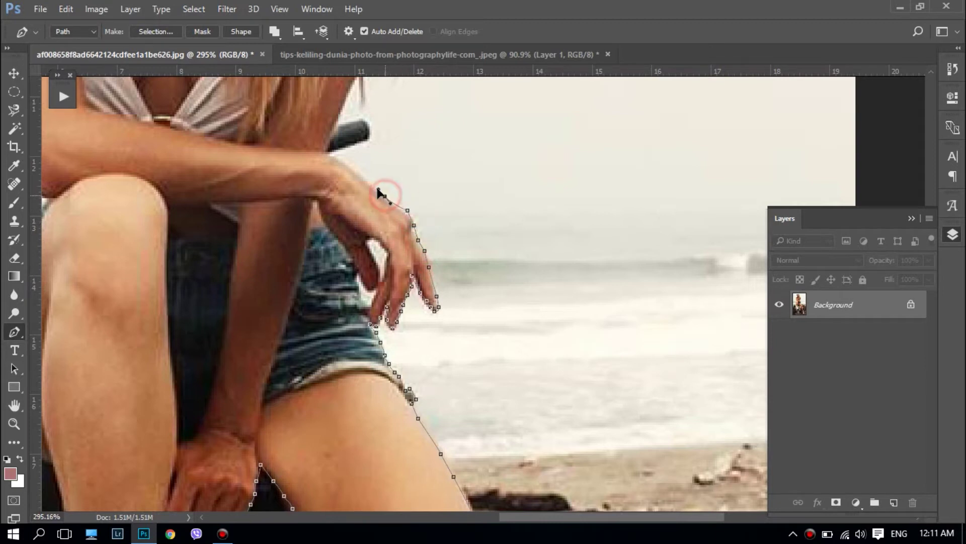
Step: Continue the path along the wrist and arm up toward the shoulder
click(361, 177)
click(328, 154)
click(358, 143)
click(368, 136)
click(371, 125)
click(355, 121)
drag(337, 124, 328, 425)
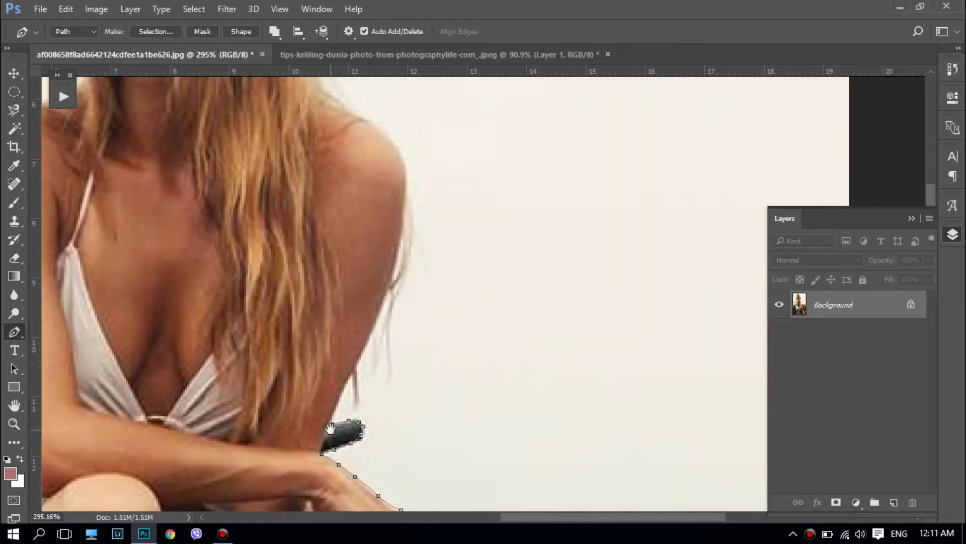
drag(350, 375, 360, 353)
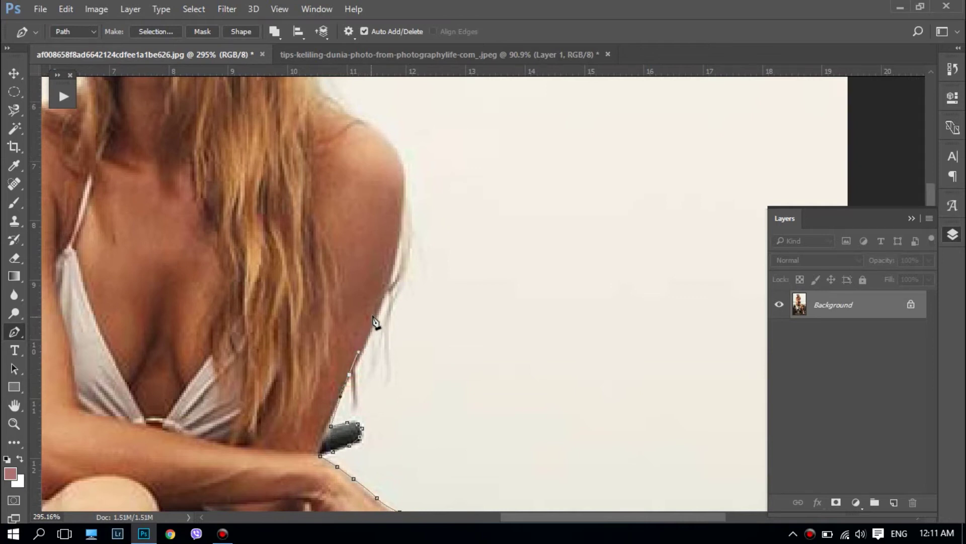
mouse_move(379, 306)
mouse_down()
mouse_move(403, 210)
mouse_move(391, 140)
mouse_up()
Step: Trace the path up the shoulder and along the hair edge toward the cap
drag(374, 178, 509, 378)
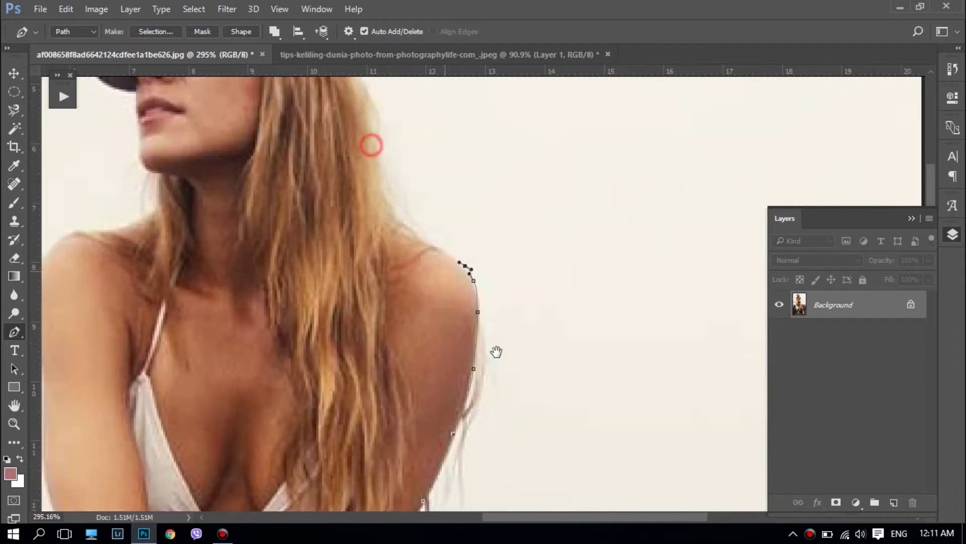
click(498, 350)
click(479, 336)
click(462, 322)
click(450, 307)
click(445, 287)
drag(442, 272, 442, 262)
click(444, 252)
drag(444, 227, 440, 211)
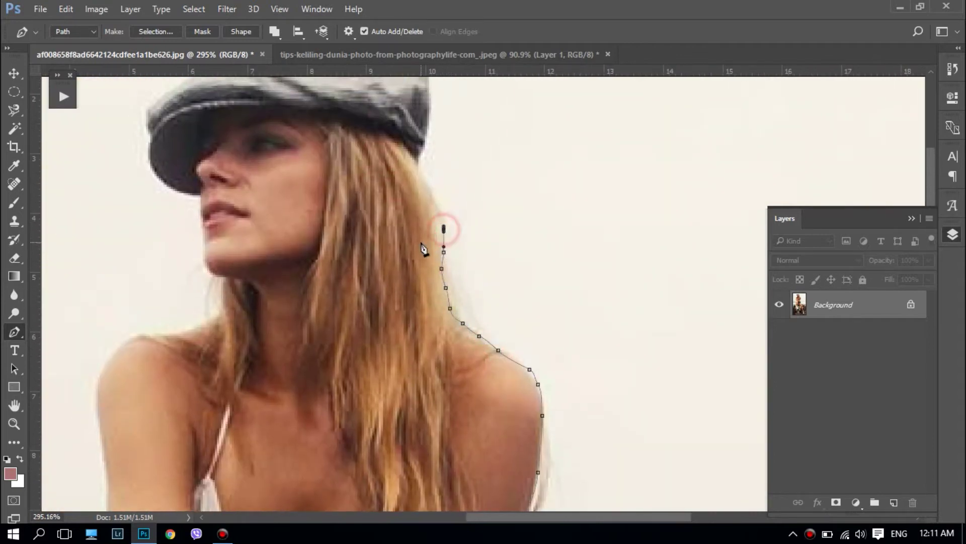
click(431, 198)
click(421, 170)
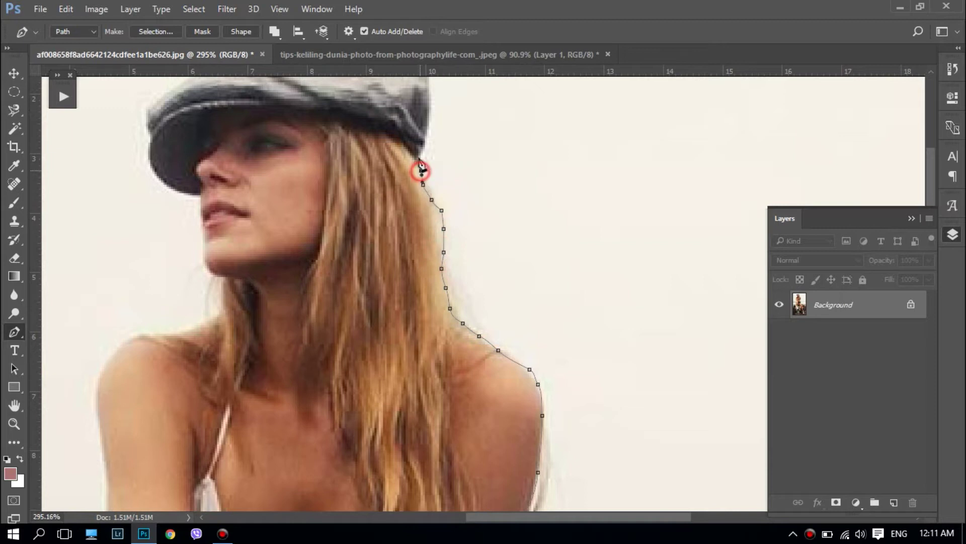
Step: Outline the cap's edge, crown and left corner with curved anchors
drag(425, 130, 456, 220)
click(461, 210)
click(461, 191)
click(462, 174)
click(455, 160)
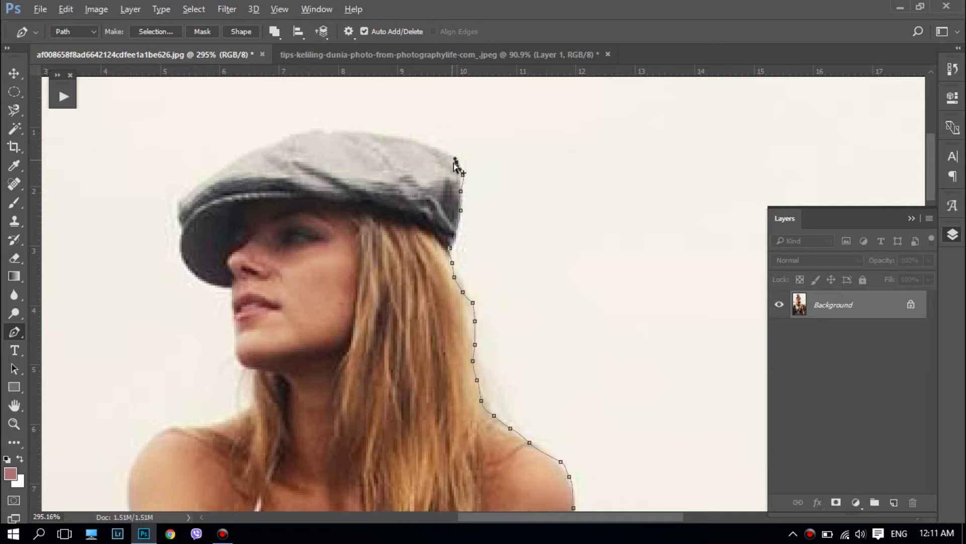
click(461, 172)
click(438, 150)
mouse_move(399, 138)
mouse_down()
mouse_move(336, 133)
mouse_move(241, 156)
mouse_up()
click(261, 149)
click(220, 173)
click(198, 186)
click(179, 200)
drag(178, 214, 179, 223)
Step: Trace under the brim, past nose, lips and chin, down the jaw to the other shoulder
click(180, 239)
click(182, 250)
click(192, 273)
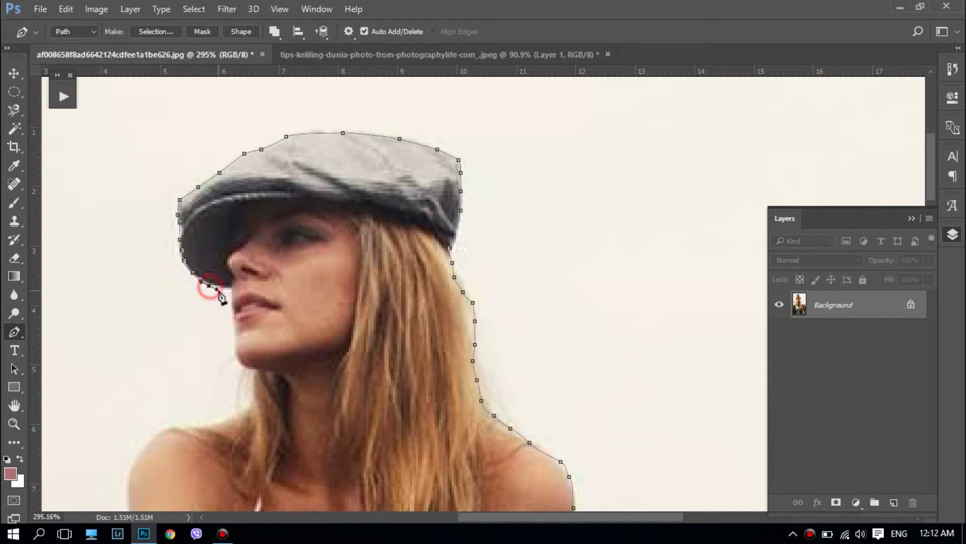
click(222, 285)
click(232, 294)
click(232, 317)
click(232, 334)
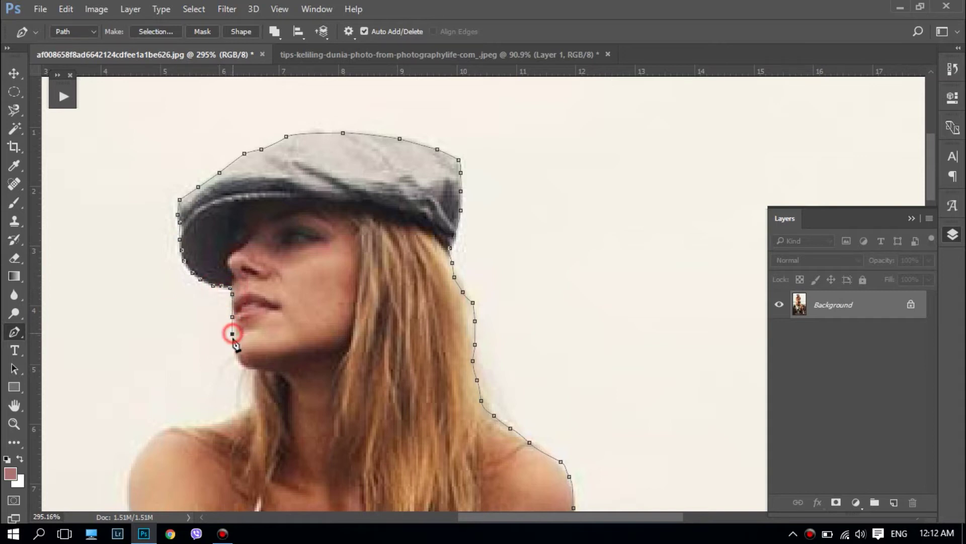
click(234, 336)
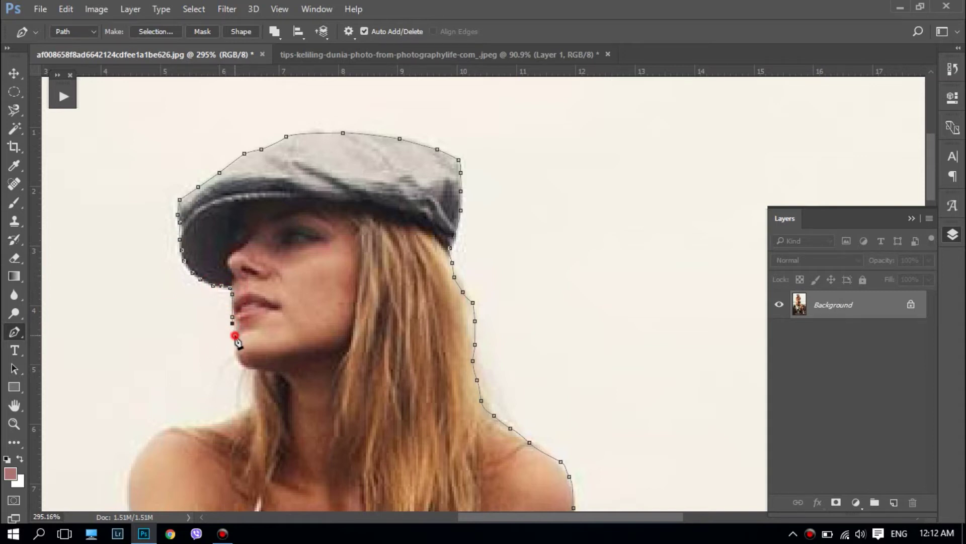
click(234, 354)
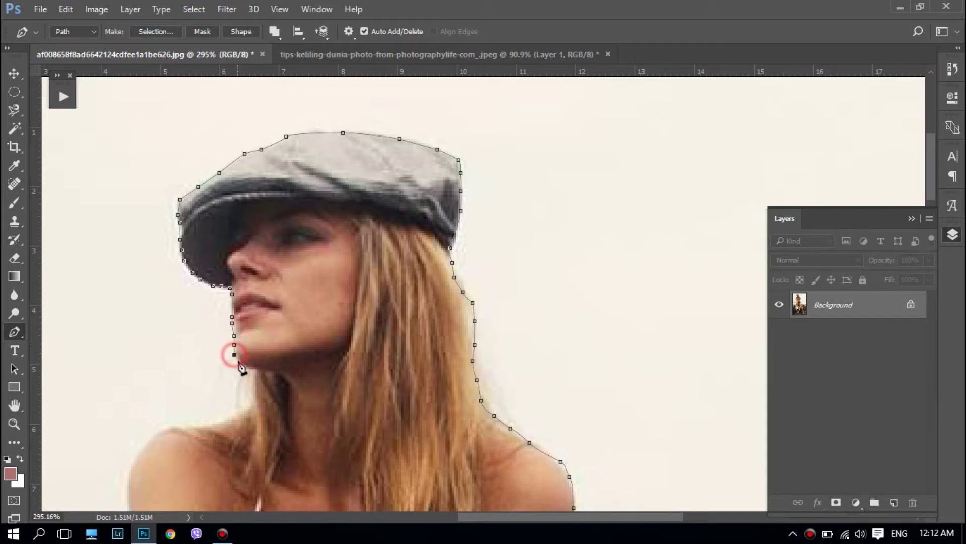
click(249, 371)
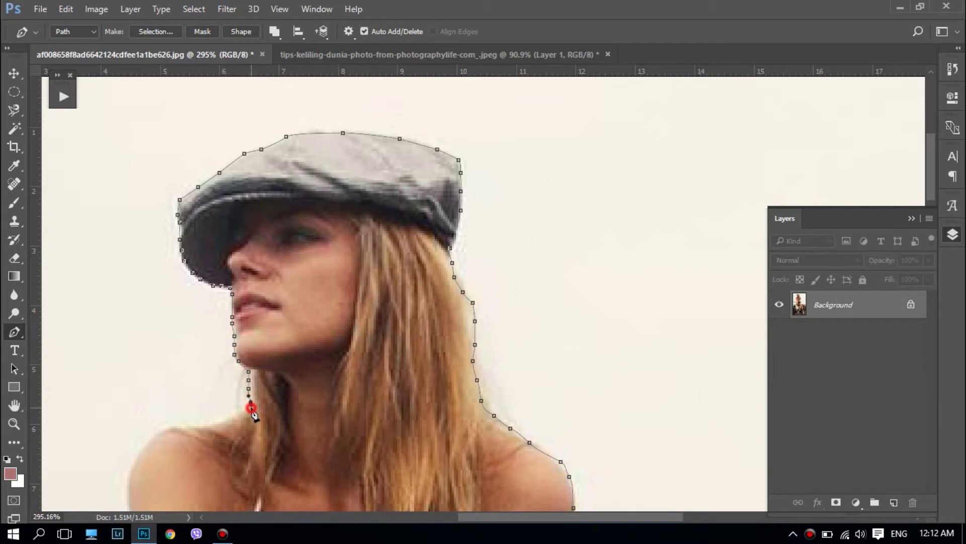
drag(253, 412, 544, 275)
click(512, 251)
drag(487, 259, 481, 258)
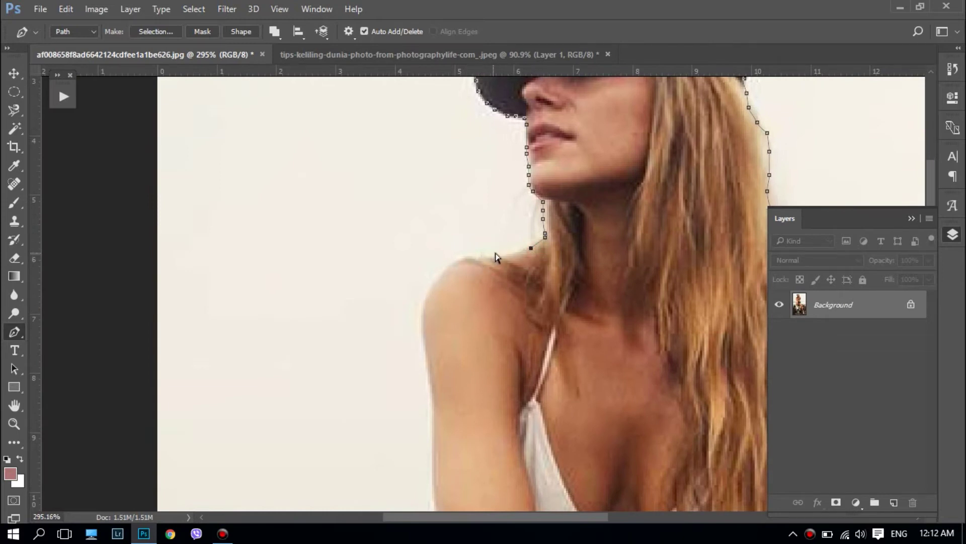
Step: Continue the path over the shoulder, undoing misplaced anchors, and down its edge
click(514, 254)
click(470, 256)
drag(437, 275, 432, 291)
key(ctrl+alt+z)
key(ctrl+alt+z)
click(433, 290)
click(422, 321)
click(426, 342)
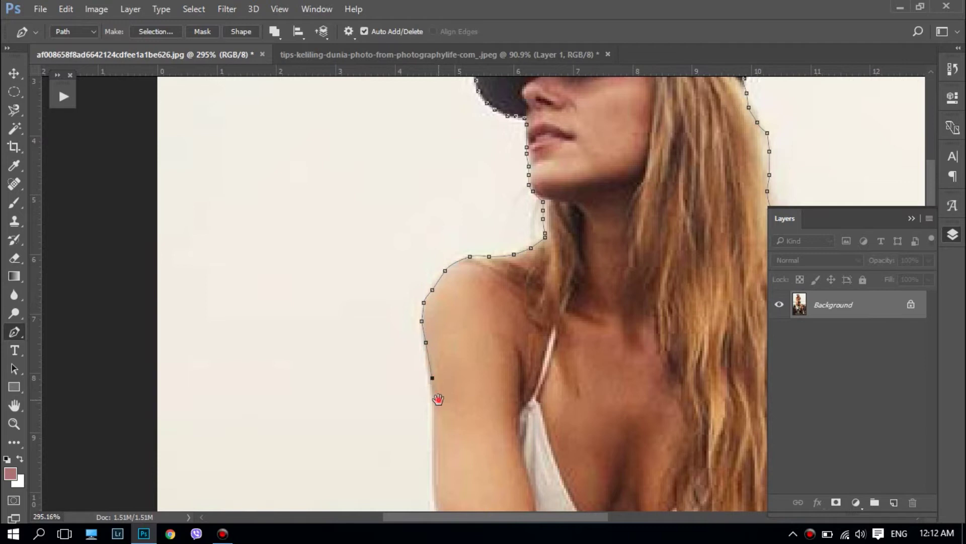
Step: Trace the path down the arm's edge toward the elbow
drag(438, 399, 444, 163)
click(440, 174)
click(438, 197)
click(439, 217)
click(441, 240)
click(442, 270)
click(452, 308)
click(459, 333)
click(472, 359)
click(479, 377)
click(487, 394)
click(499, 414)
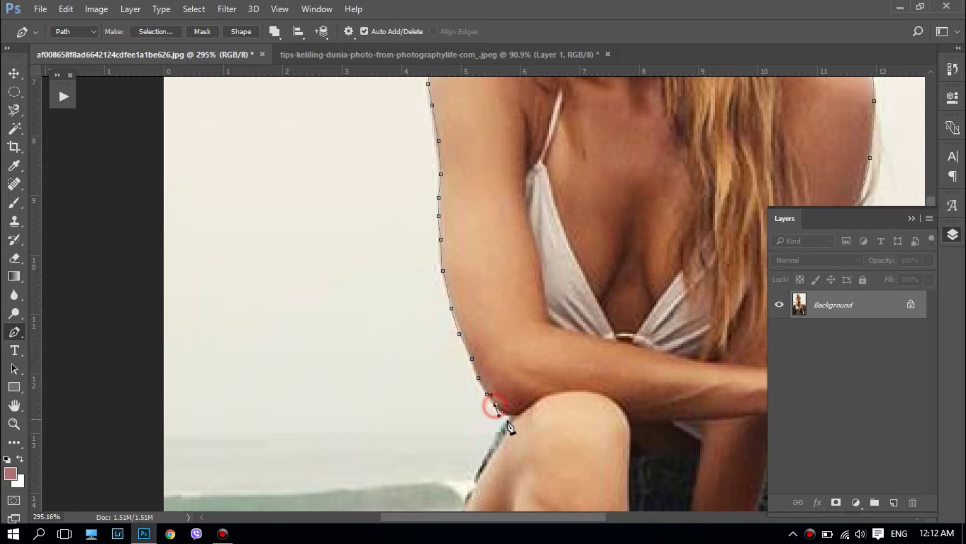
Step: Add anchors at the elbow and trace down the knee's edge
click(497, 409)
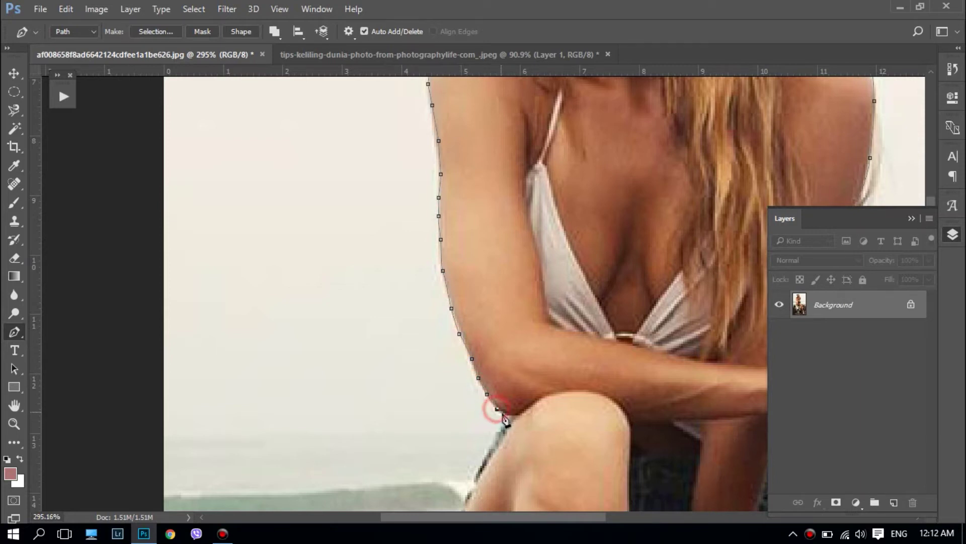
click(520, 415)
drag(518, 417, 478, 217)
click(456, 233)
click(448, 252)
click(434, 287)
click(422, 313)
click(411, 340)
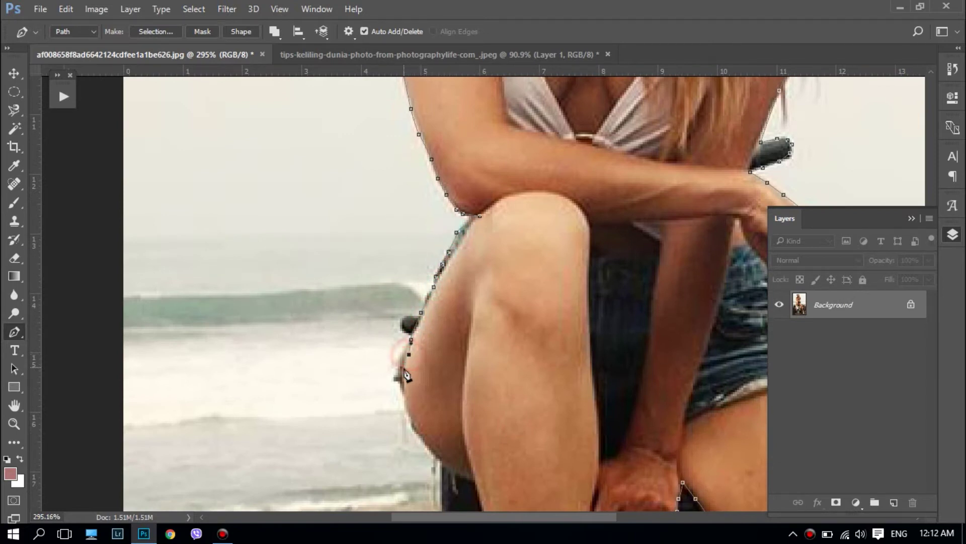
click(402, 375)
click(404, 397)
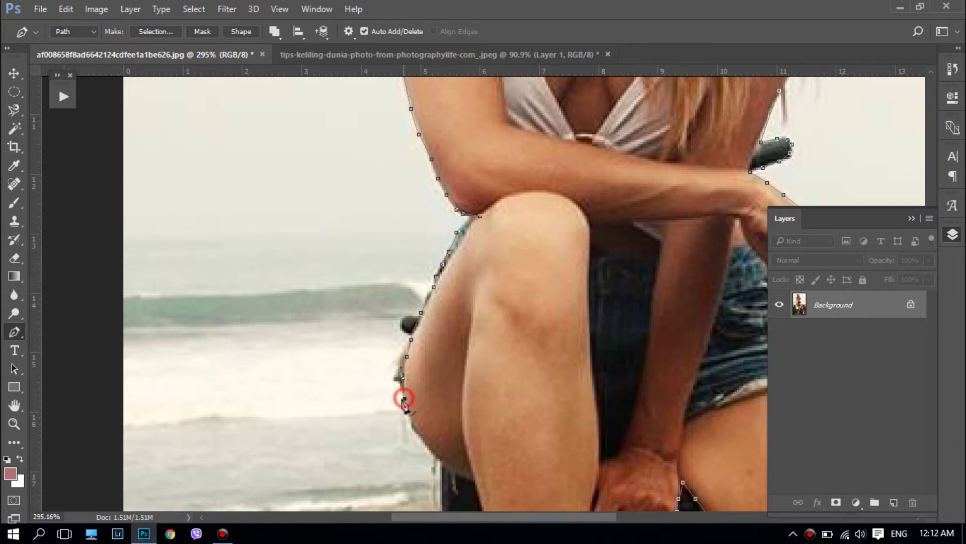
click(409, 423)
Step: Curve the path under the knee and down the shin, ankle and white sneaker
drag(411, 421, 416, 433)
click(439, 464)
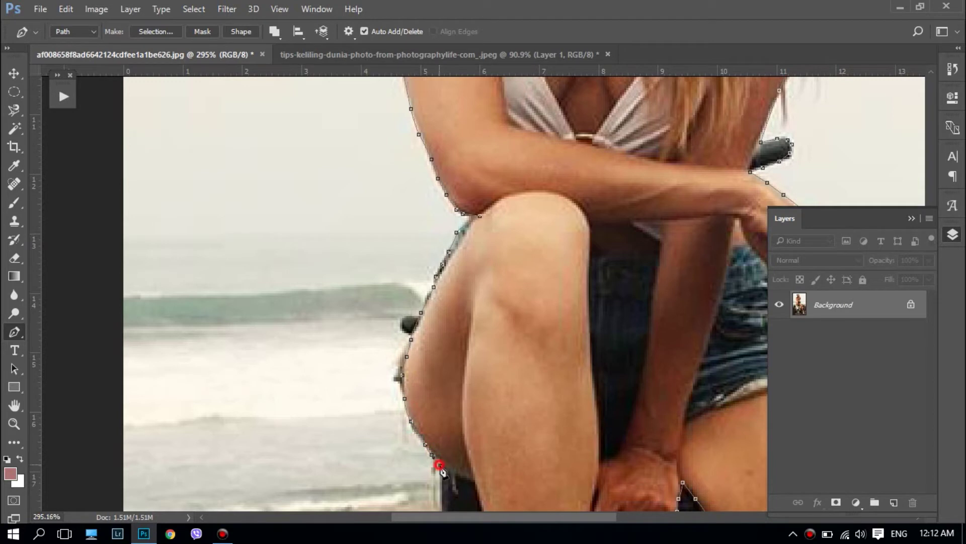
drag(485, 486, 375, 263)
click(382, 330)
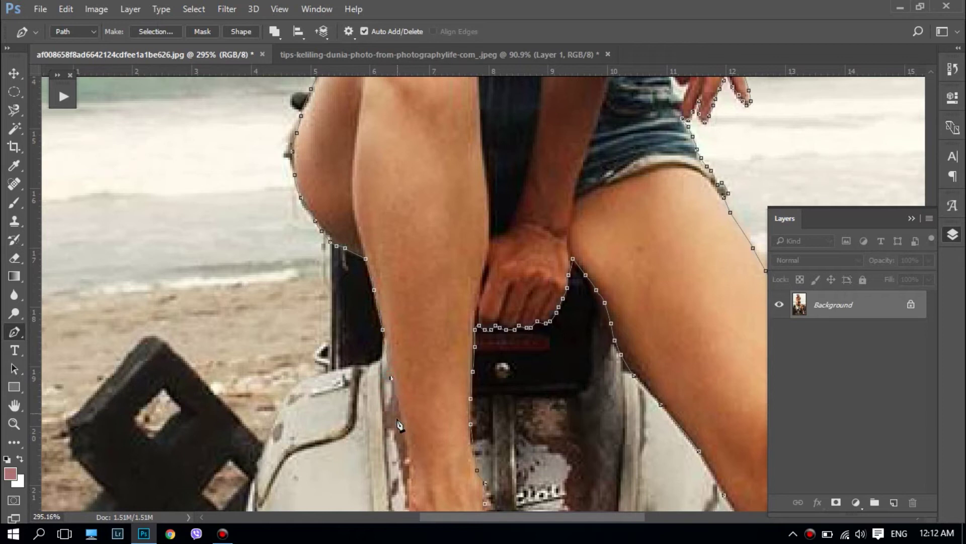
drag(407, 464, 401, 294)
click(400, 292)
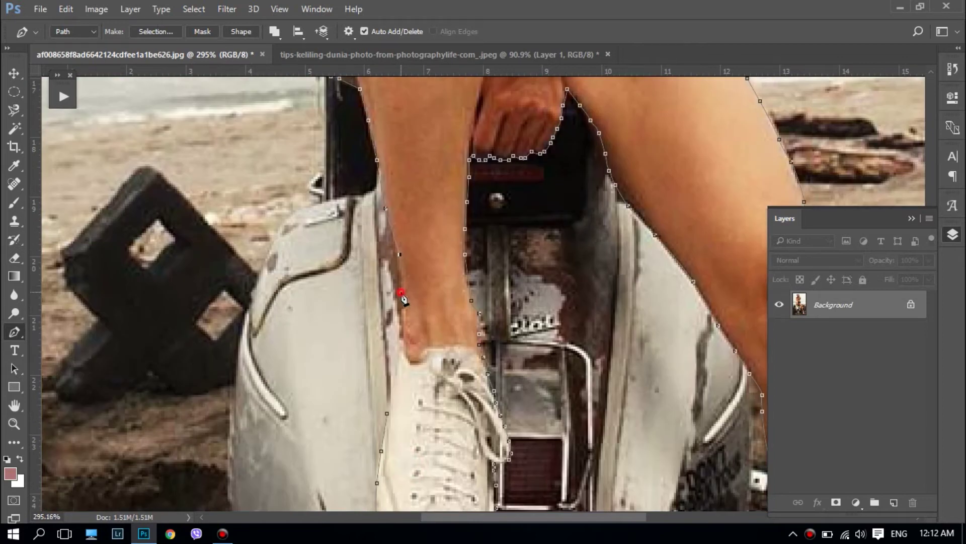
click(400, 335)
click(400, 358)
click(393, 388)
click(387, 413)
Step: Fit the photo on screen and turn the finished path into a selection
key(ctrl+minus)
key(ctrl+0)
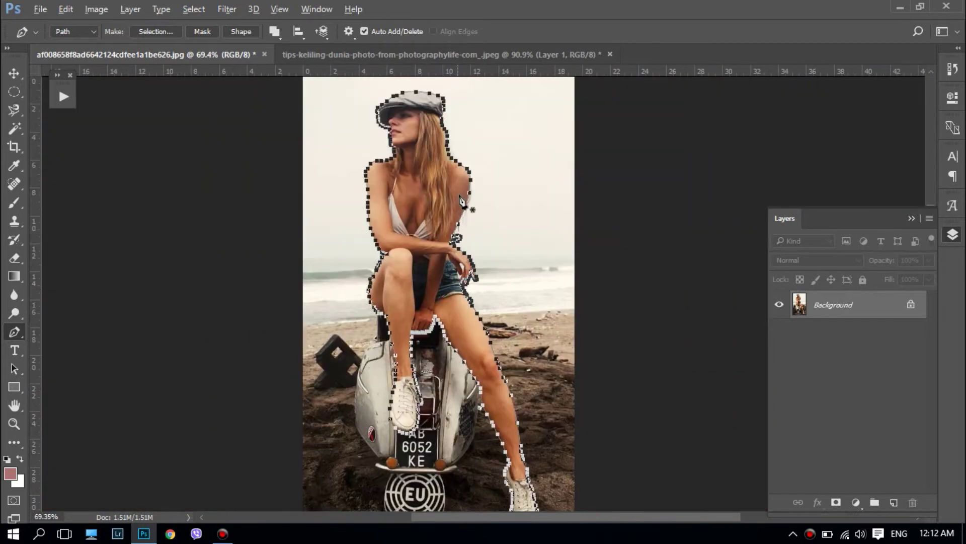
right_click(425, 178)
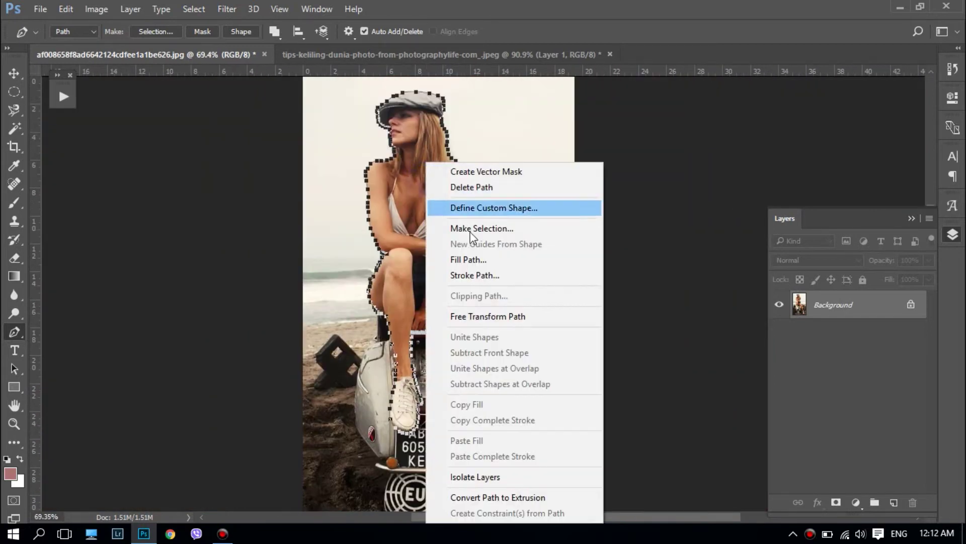
click(497, 231)
key(Return)
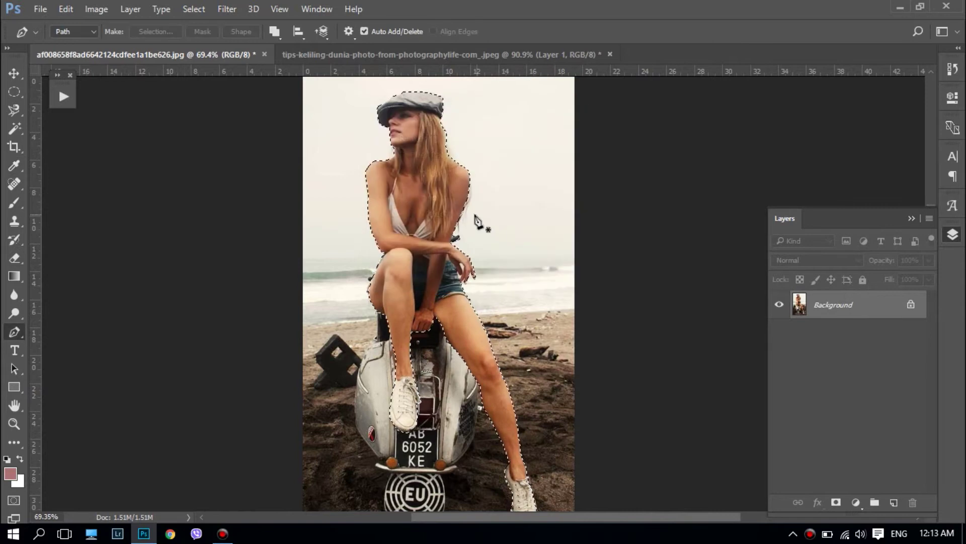
Step: Drag the cut-out woman into the toy car document and scale her proportionally to about 44.69%
click(14, 73)
mouse_move(434, 224)
mouse_down()
mouse_move(366, 53)
mouse_move(534, 233)
mouse_up()
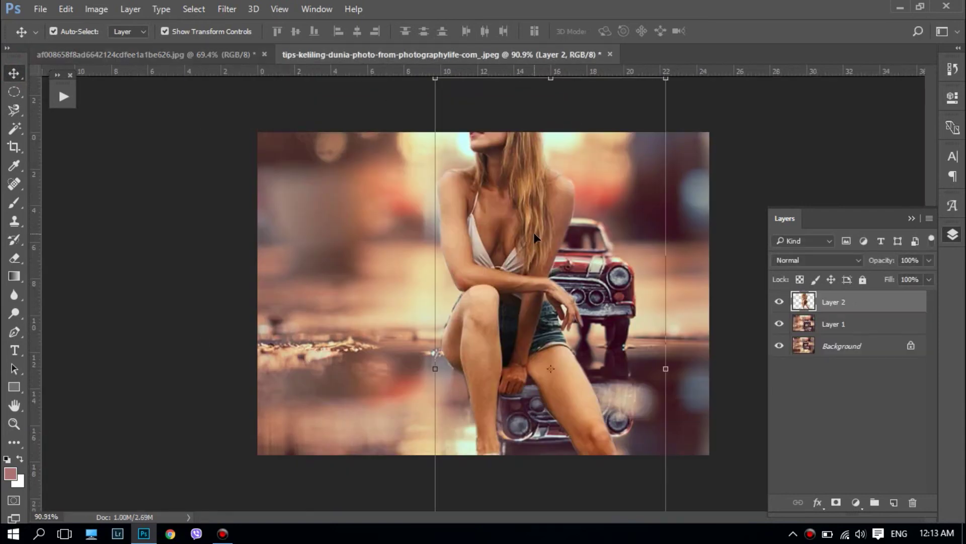
mouse_move(436, 79)
mouse_down()
mouse_move(534, 194)
mouse_move(563, 255)
mouse_up()
click(246, 32)
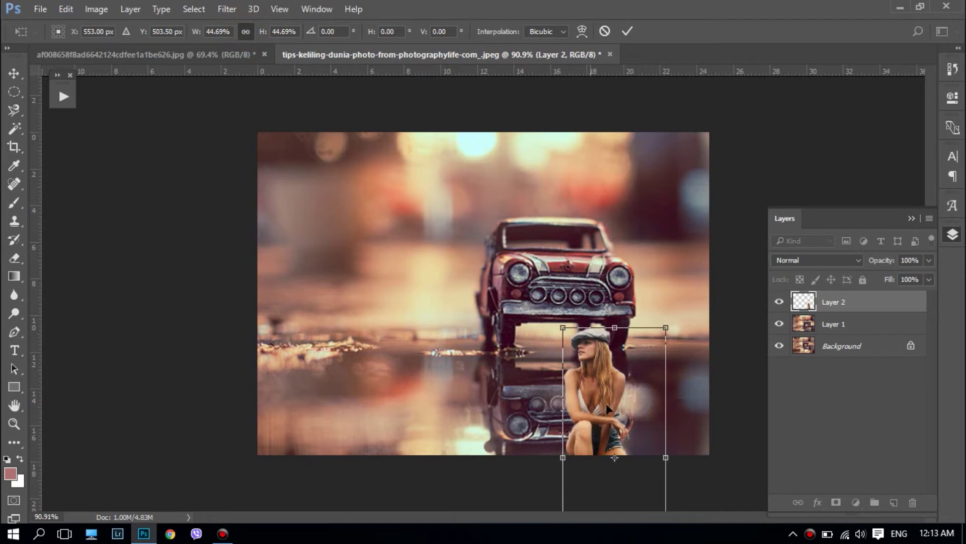
Step: Move the woman up onto the car's hood and shrink her to about 24%
drag(606, 403, 591, 209)
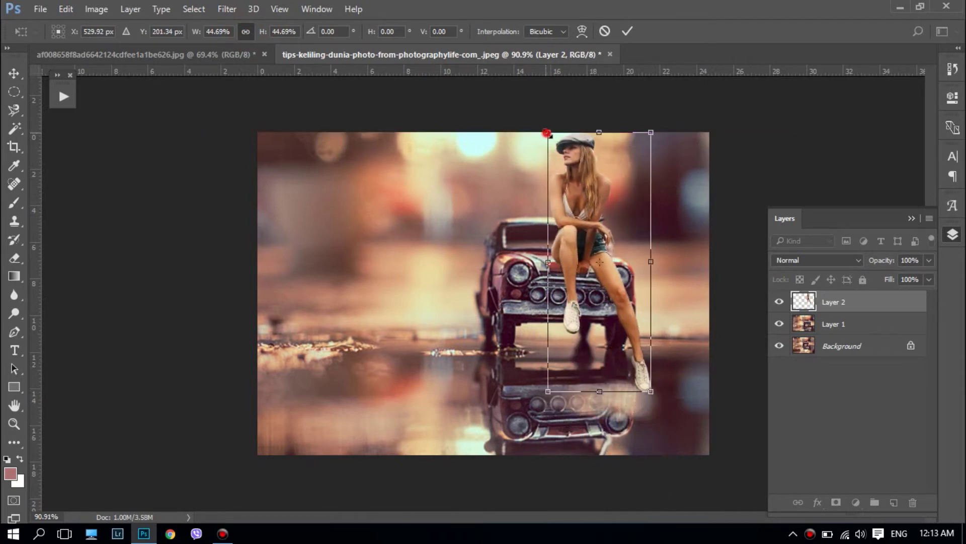
drag(547, 133, 582, 220)
mouse_move(606, 265)
mouse_down()
mouse_move(602, 243)
mouse_move(575, 213)
mouse_up()
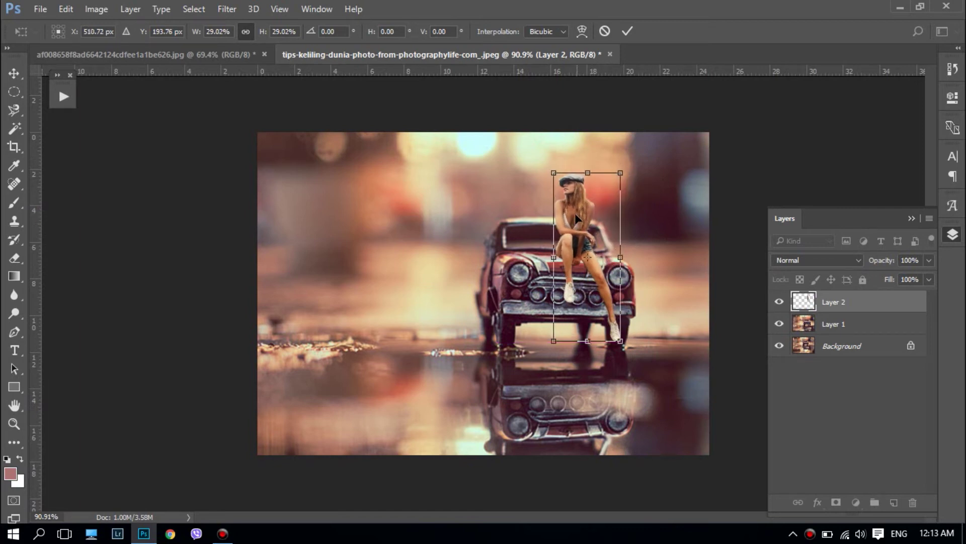
drag(554, 173, 563, 197)
scroll(599, 207, up, 3)
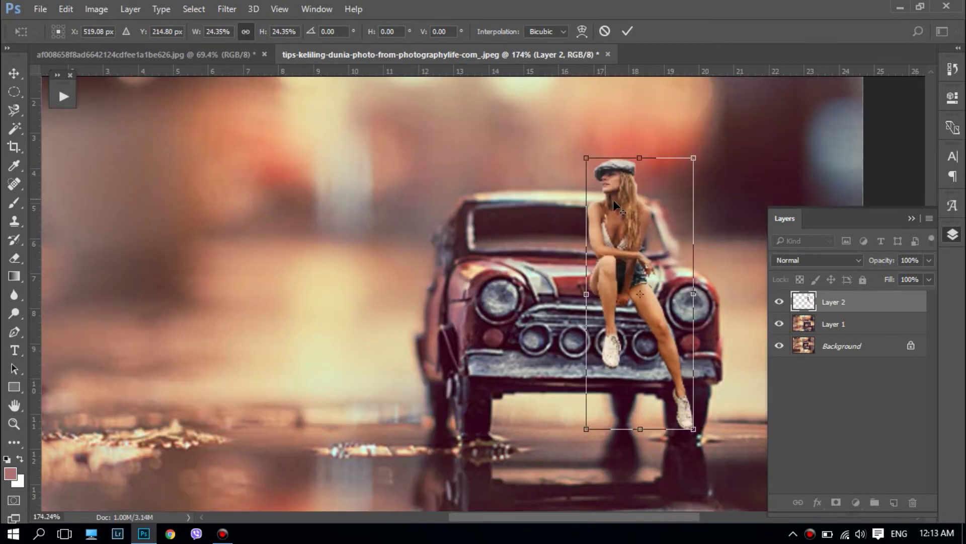
mouse_move(644, 235)
mouse_down()
mouse_move(500, 245)
mouse_move(446, 266)
mouse_move(402, 226)
mouse_move(434, 230)
mouse_up()
Step: Fine-tune her position on the hood and size to about 26.70%, then commit the transform
drag(505, 436, 493, 406)
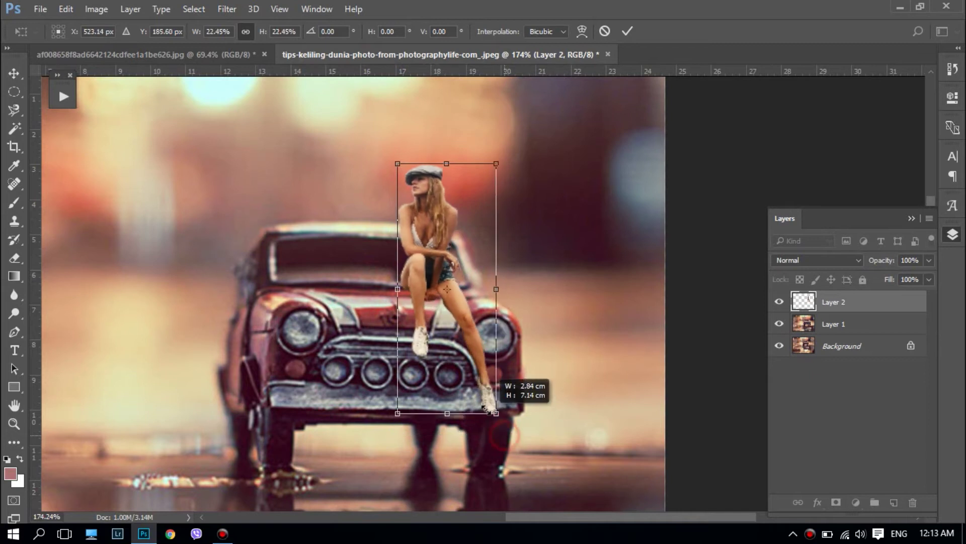
drag(440, 265, 437, 285)
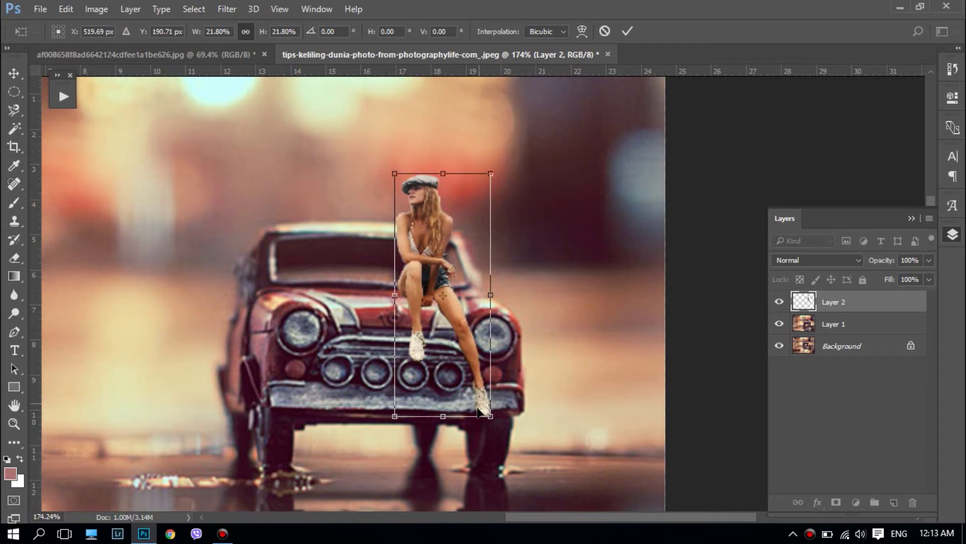
drag(390, 167, 379, 141)
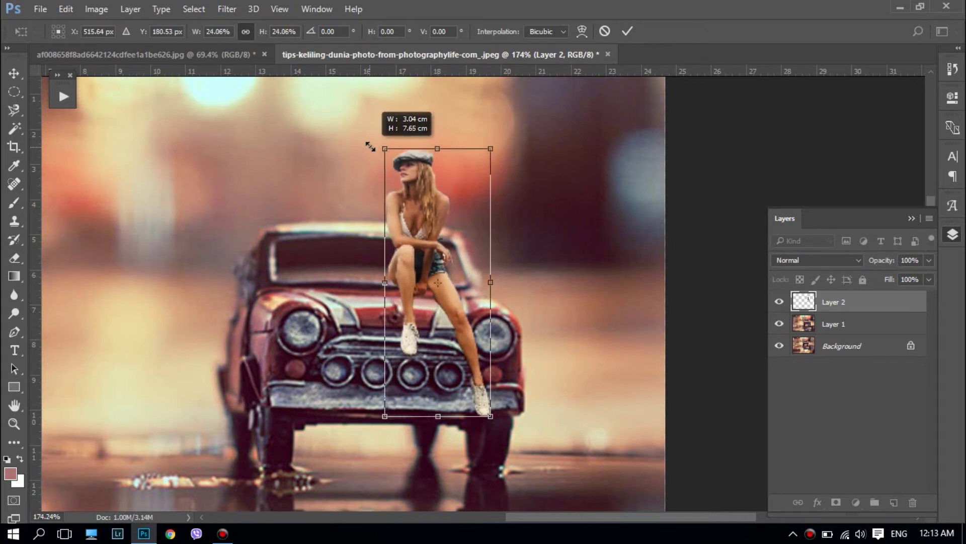
drag(428, 243, 438, 264)
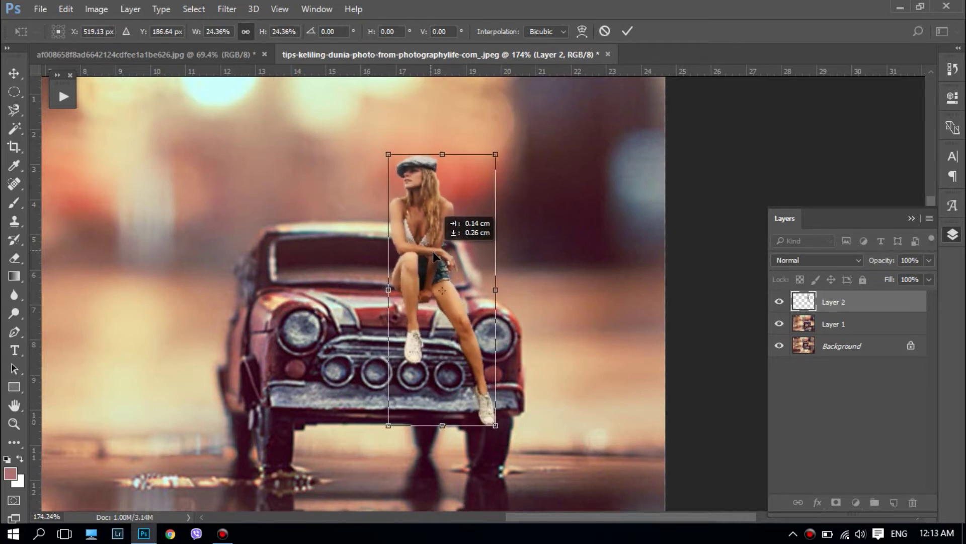
scroll(438, 266, down, 5)
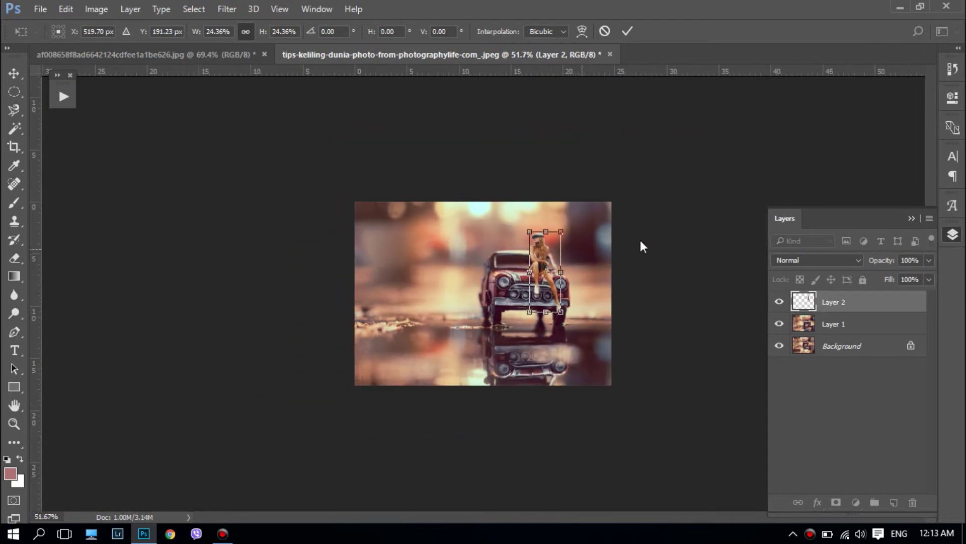
scroll(584, 213, up, 2)
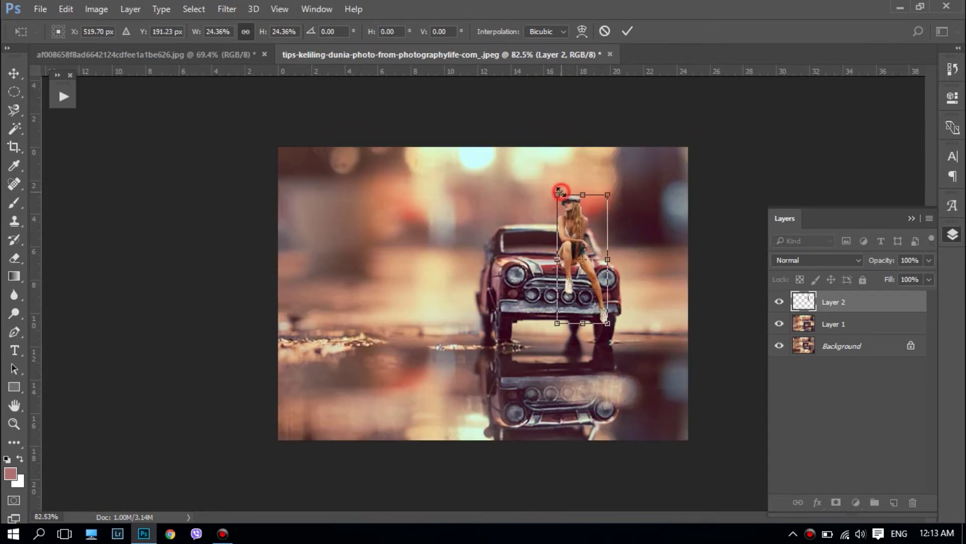
mouse_move(560, 191)
mouse_down()
mouse_move(553, 182)
mouse_move(575, 222)
mouse_up()
key(Return)
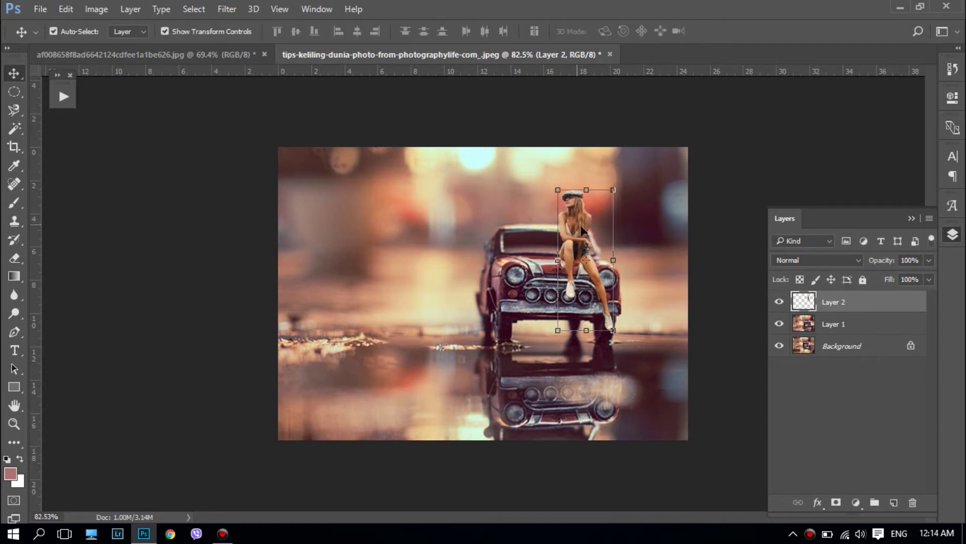
click(591, 180)
click(581, 31)
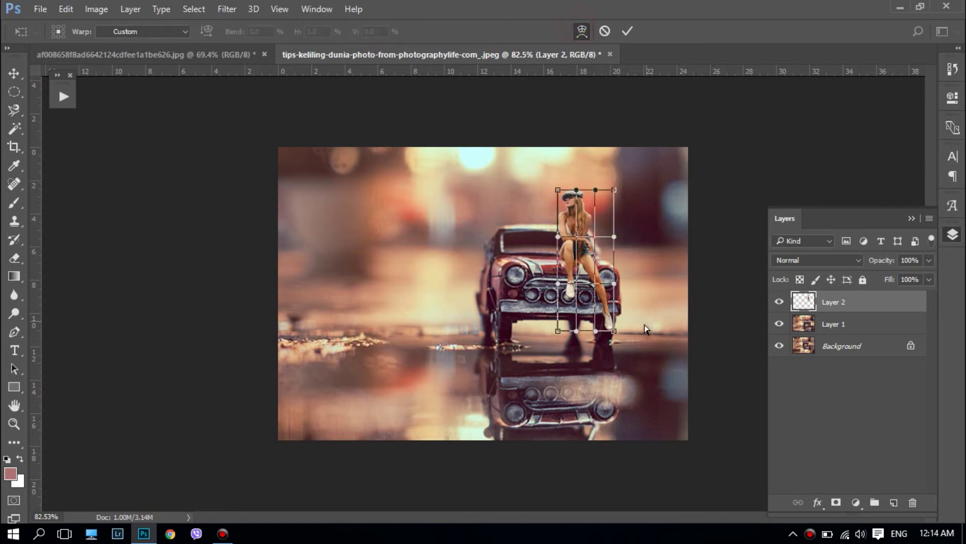
scroll(624, 327, up, 3)
scroll(636, 300, up, 5)
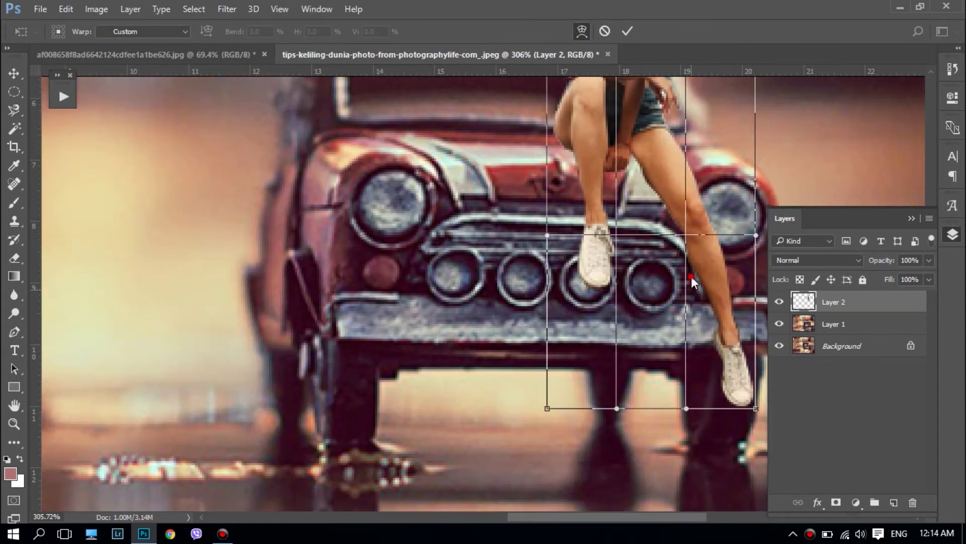
scroll(672, 289, up, 1)
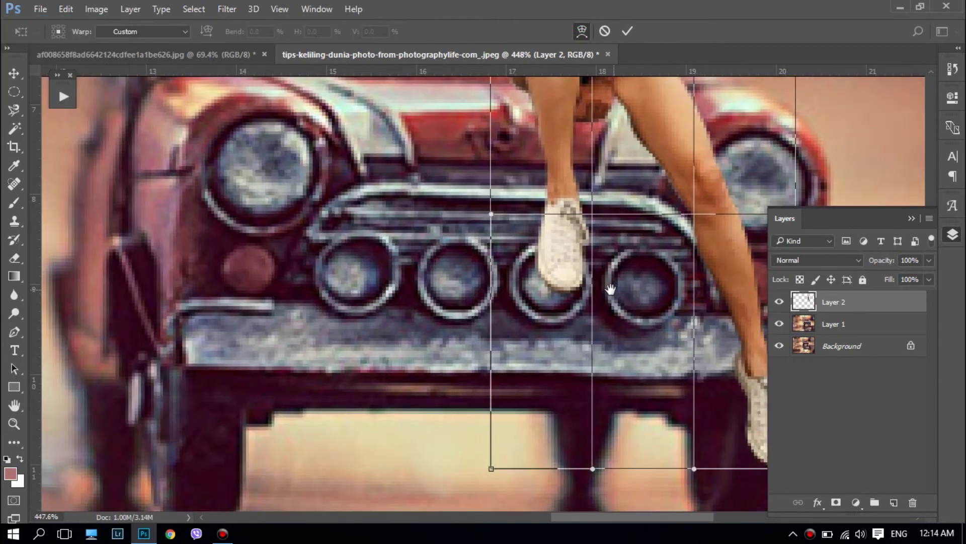
scroll(453, 309, up, 1)
mouse_move(529, 373)
mouse_down()
mouse_move(503, 367)
mouse_move(530, 365)
mouse_up()
key(Escape)
scroll(528, 369, down, 2)
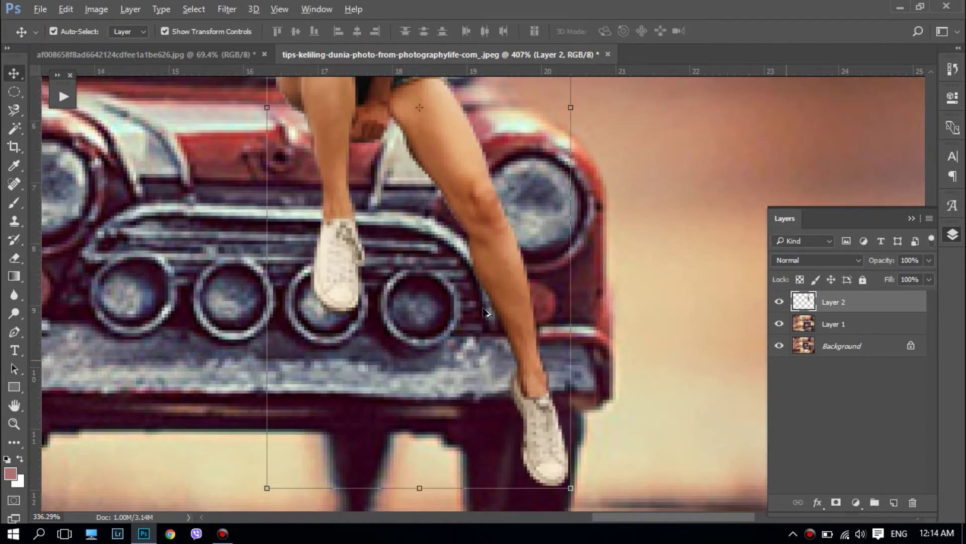
scroll(504, 327, down, 2)
scroll(504, 327, down, 1)
click(642, 174)
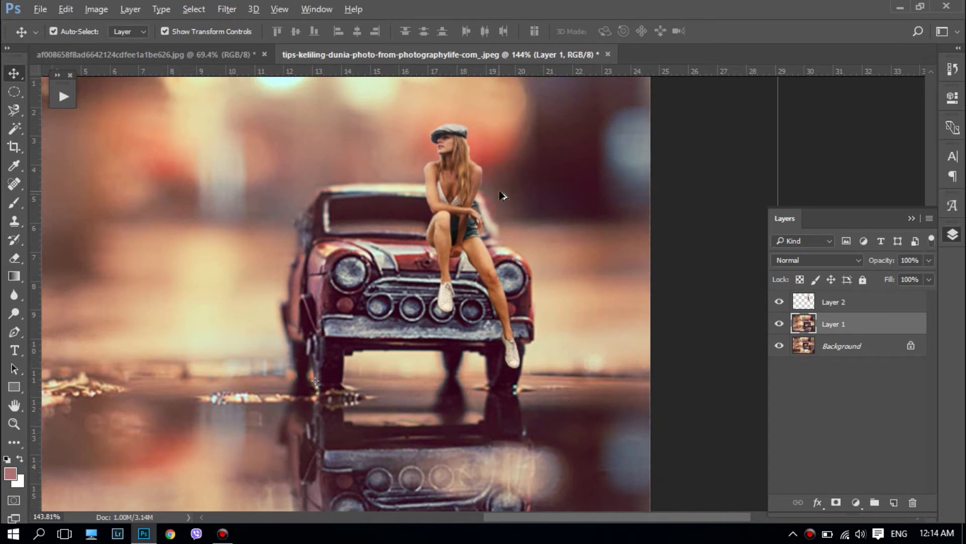
Step: Duplicate the woman's Layer 2 as Layer 2 copy
scroll(503, 195, down, 2)
scroll(587, 111, down, 1)
click(587, 111)
scroll(613, 205, up, 1)
scroll(674, 231, up, 3)
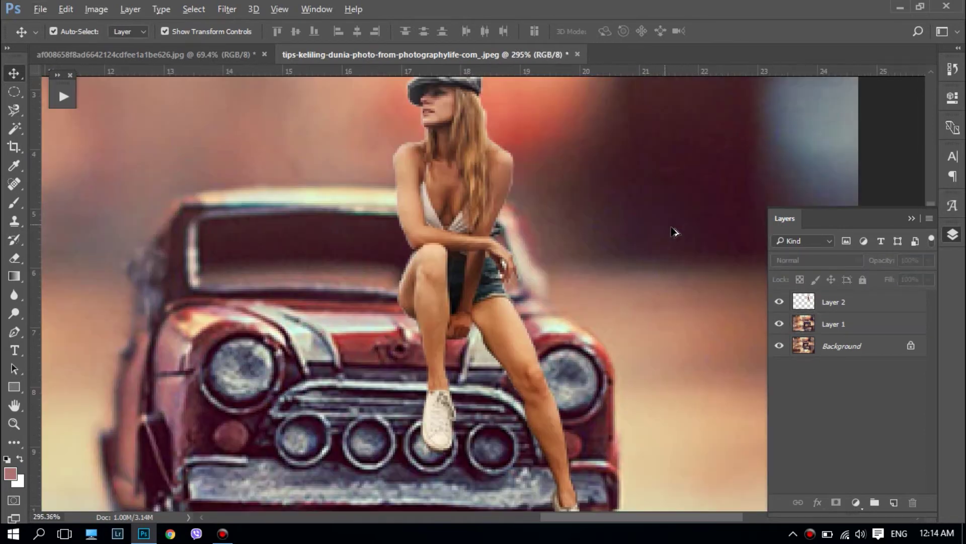
click(13, 92)
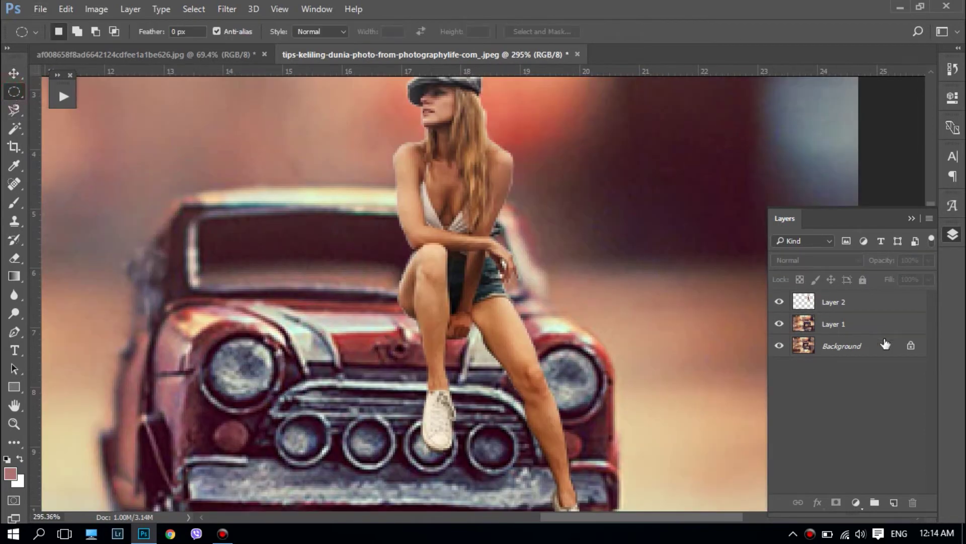
click(826, 302)
key(ctrl+j)
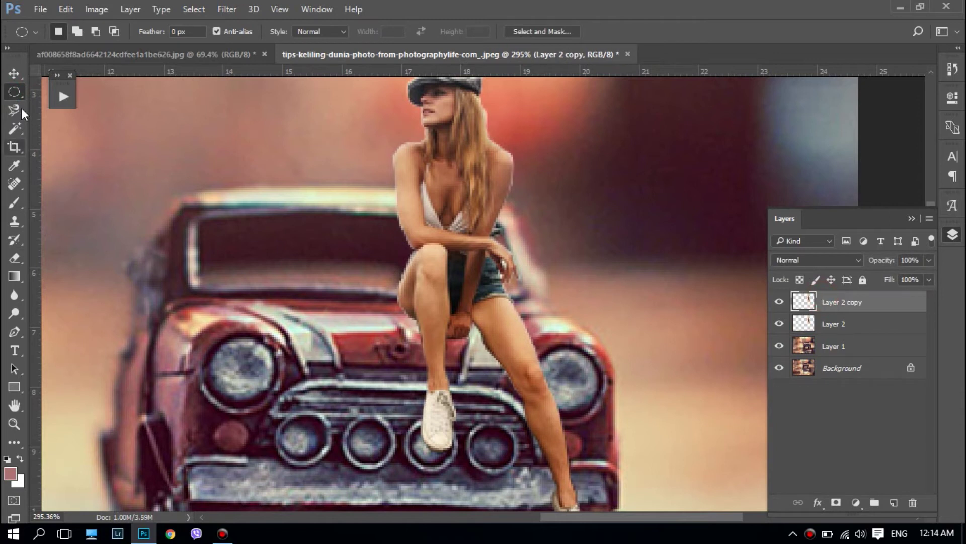
Step: Draw a rectangular selection around her extended lower leg and sneaker, and hide Layer 2
right_click(14, 91)
click(60, 90)
drag(498, 384, 613, 456)
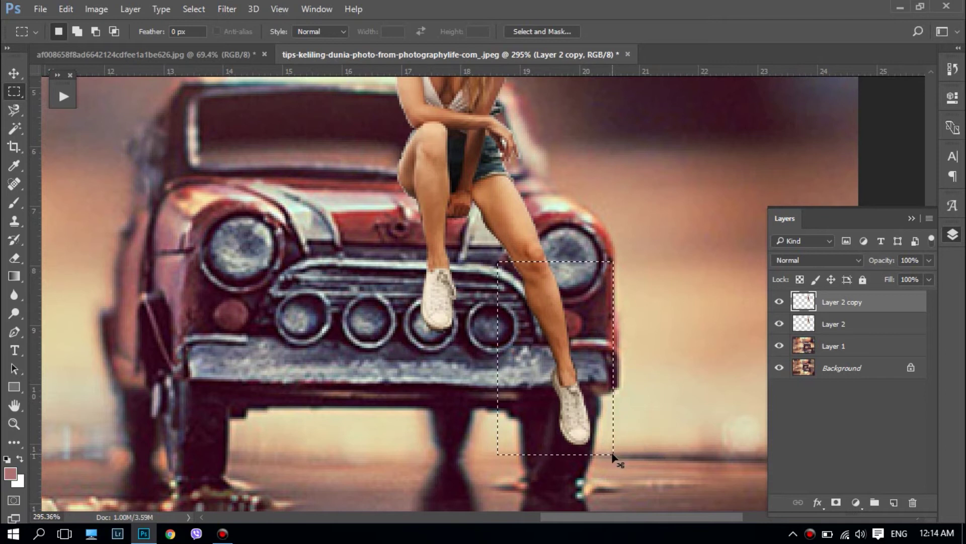
click(801, 325)
Step: Warp the selected leg on Layer 2 copy, bending shin and sneaker up against the grille
click(840, 302)
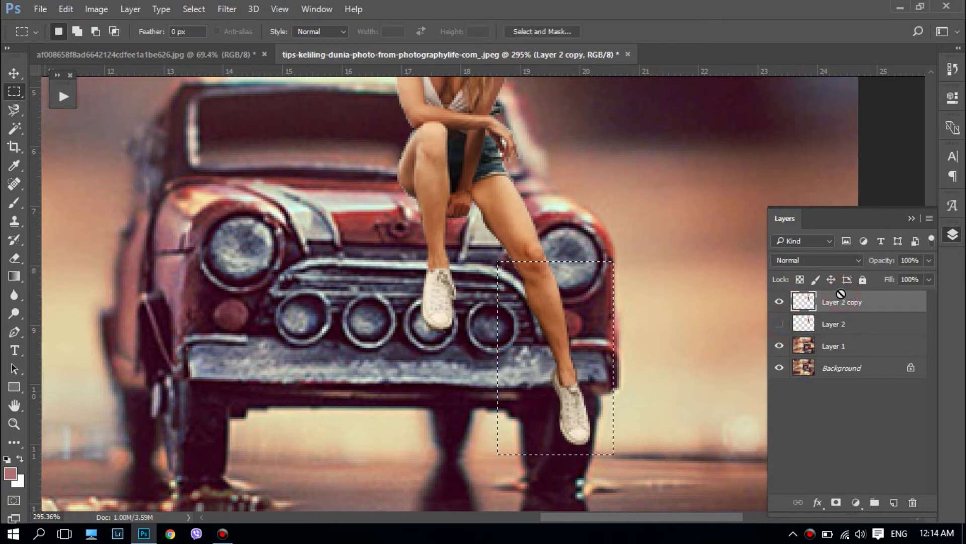
click(14, 73)
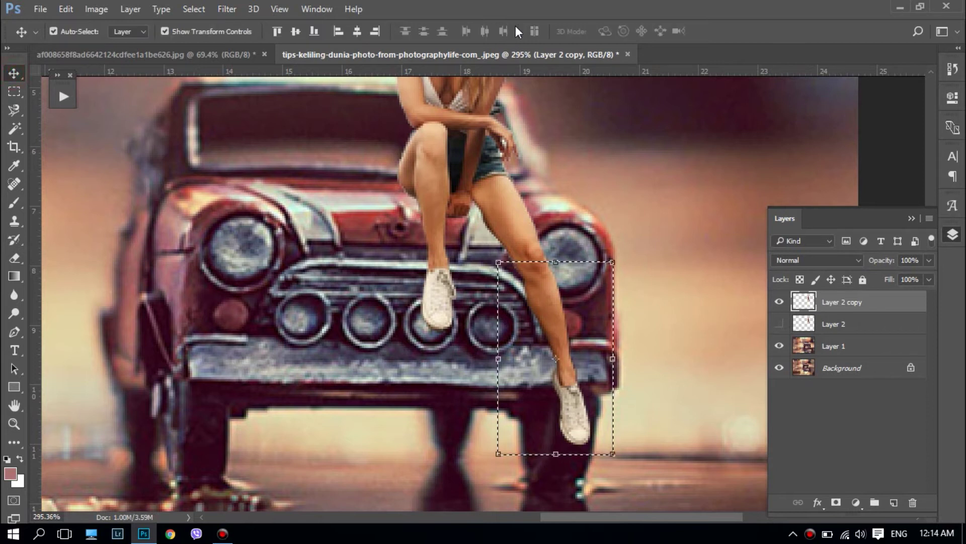
click(558, 262)
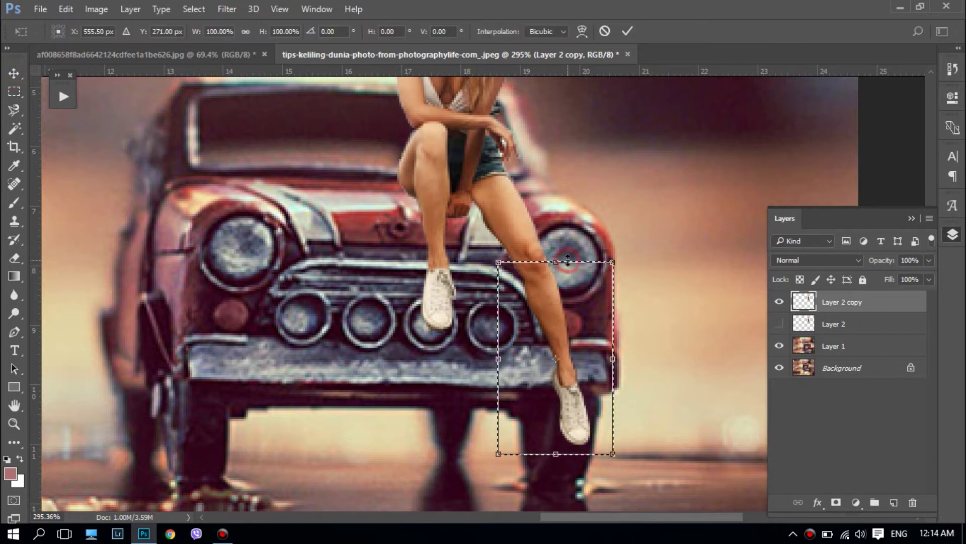
click(582, 31)
drag(571, 429, 550, 419)
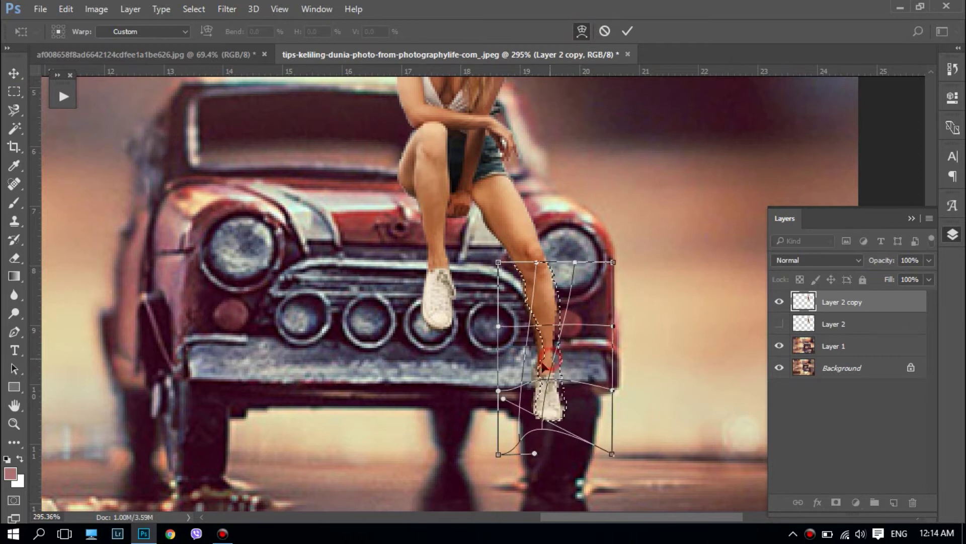
drag(550, 417, 530, 347)
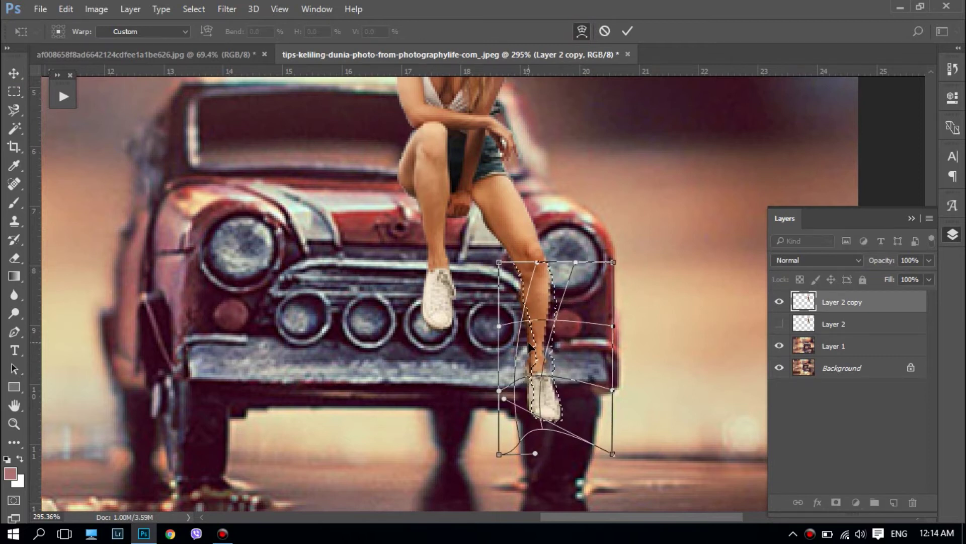
scroll(535, 346, down, 2)
key(Return)
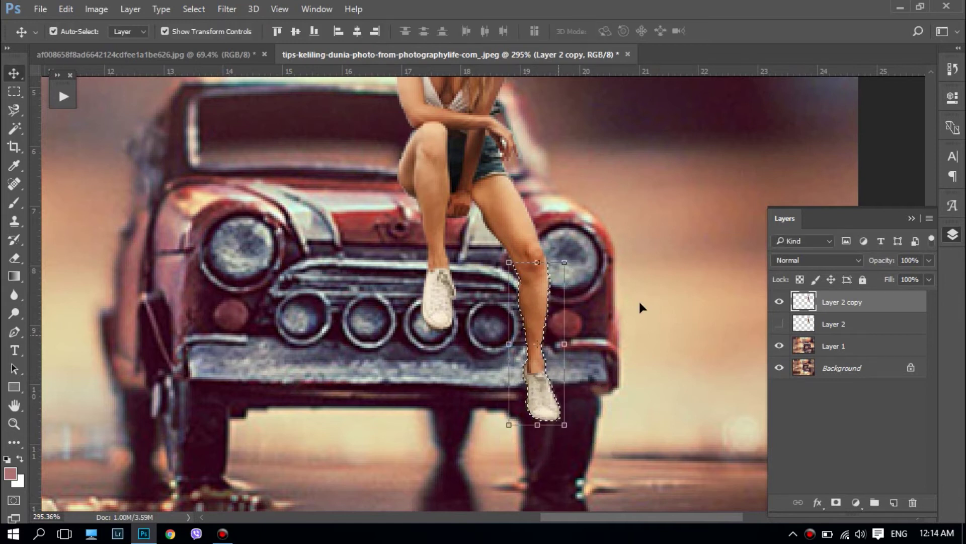
click(647, 305)
Step: Zoom in on the woman's torso, delete hidden Layer 2, and add a new empty layer
scroll(648, 304, down, 2)
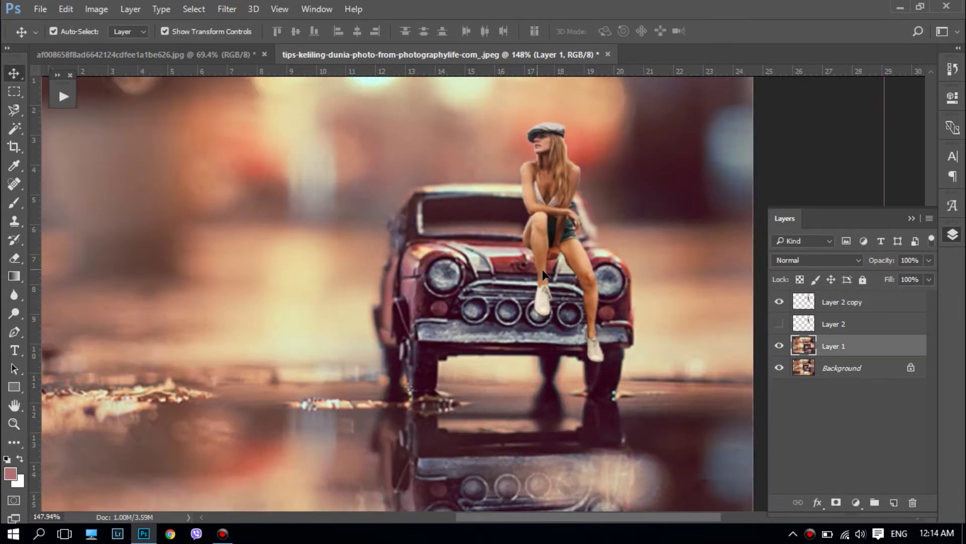
scroll(539, 288, down, 3)
key(alt+bracketright)
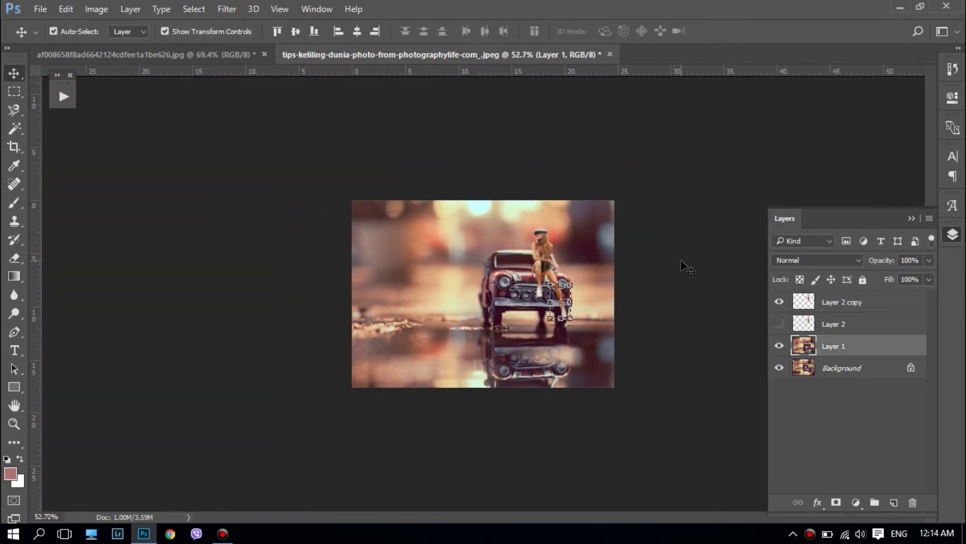
click(100, 205)
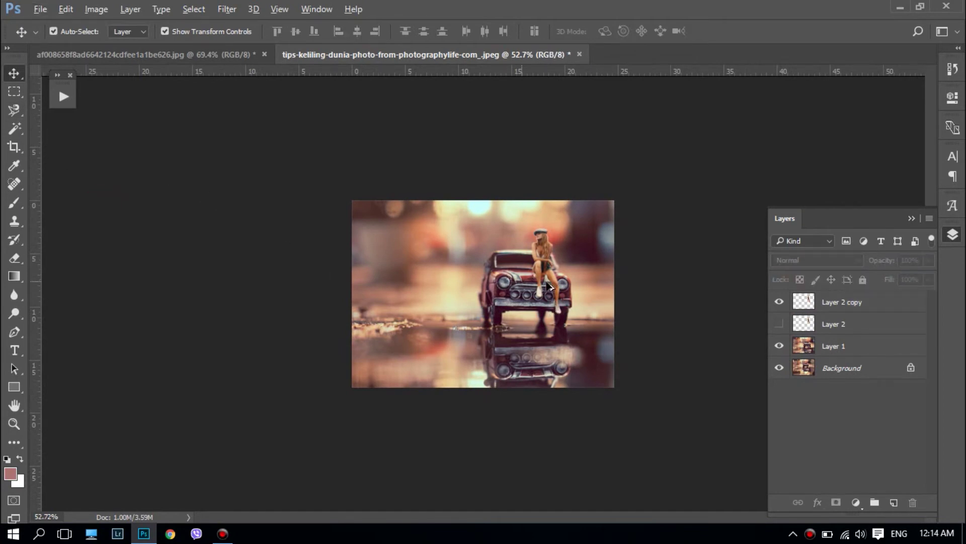
drag(548, 286, 707, 257)
drag(559, 237, 524, 237)
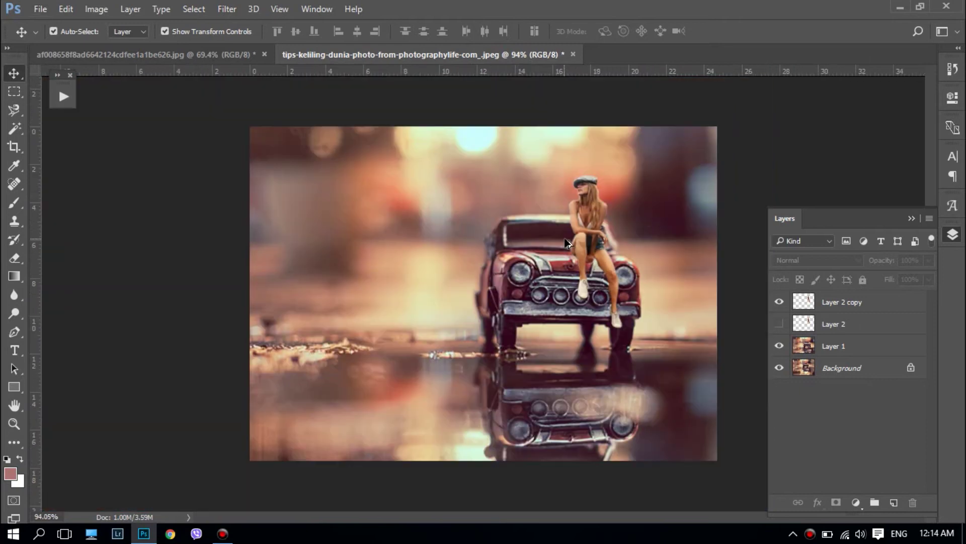
drag(647, 216, 694, 234)
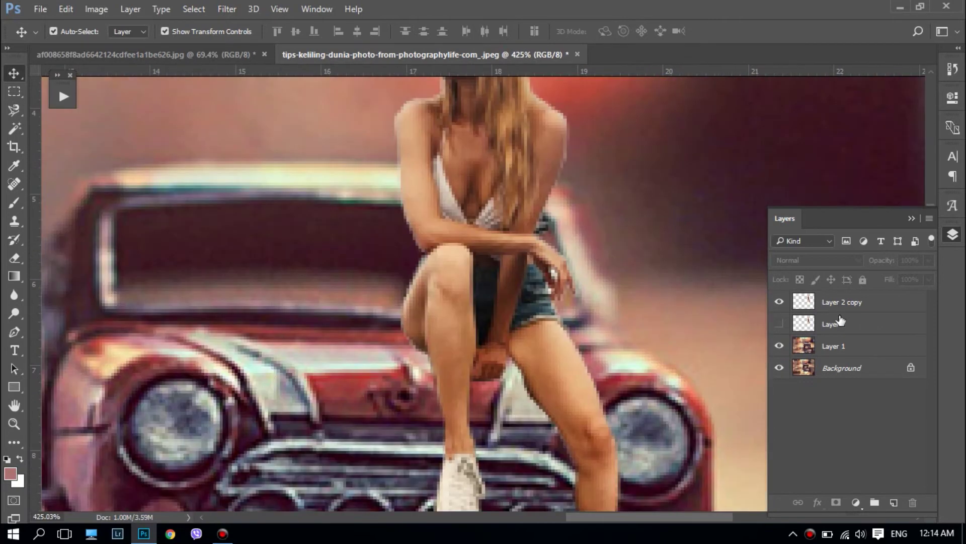
click(839, 321)
key(Delete)
scroll(644, 272, down, 1)
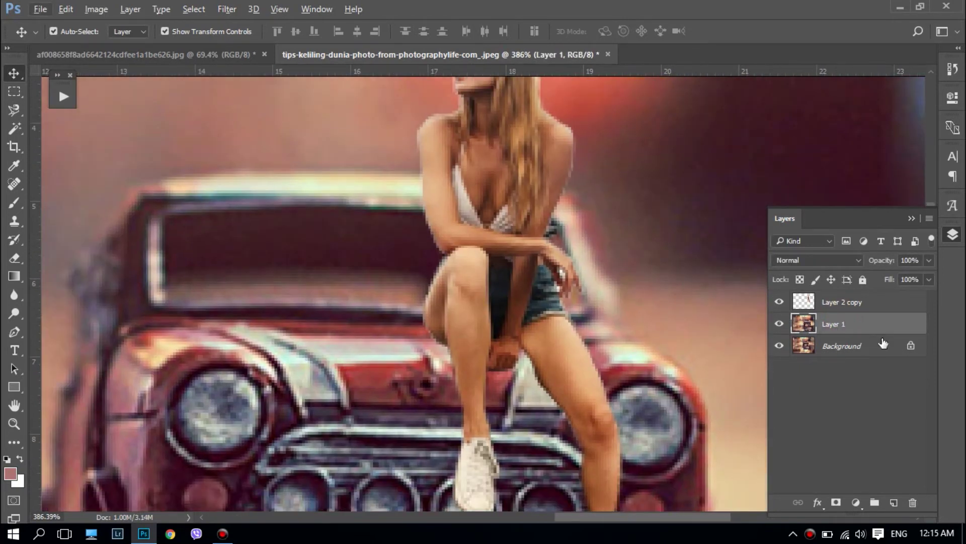
click(893, 501)
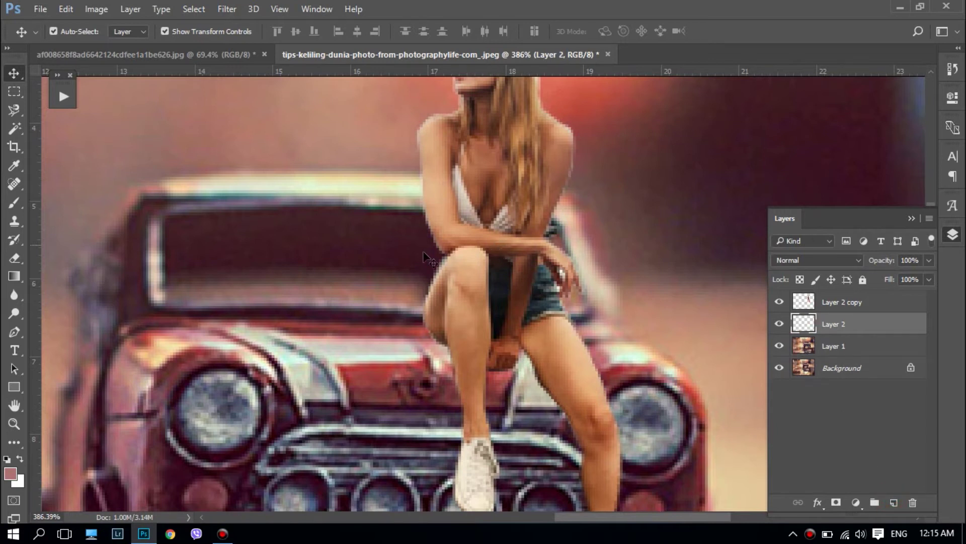
Step: Set up a soft Brush at 10 px, 0% hardness and 20% opacity
click(14, 203)
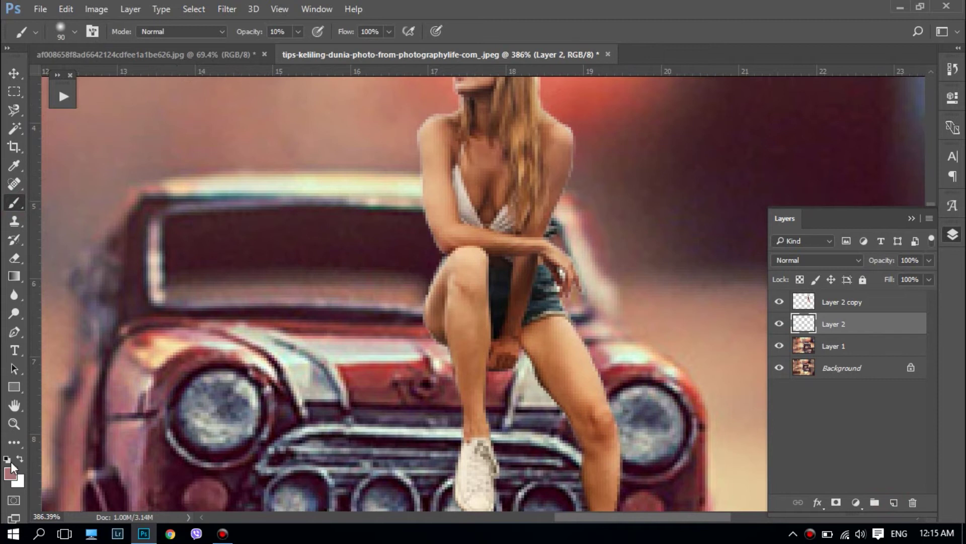
right_click(502, 314)
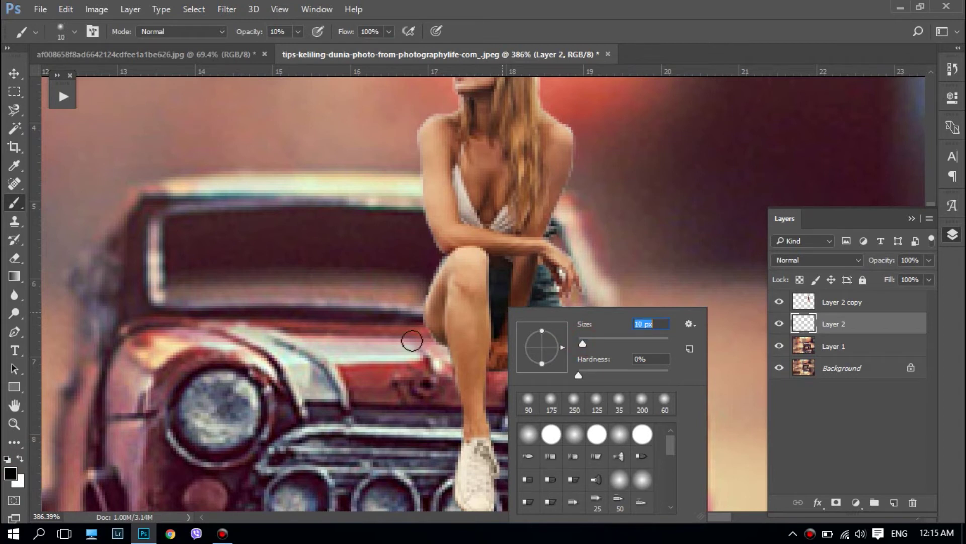
click(427, 335)
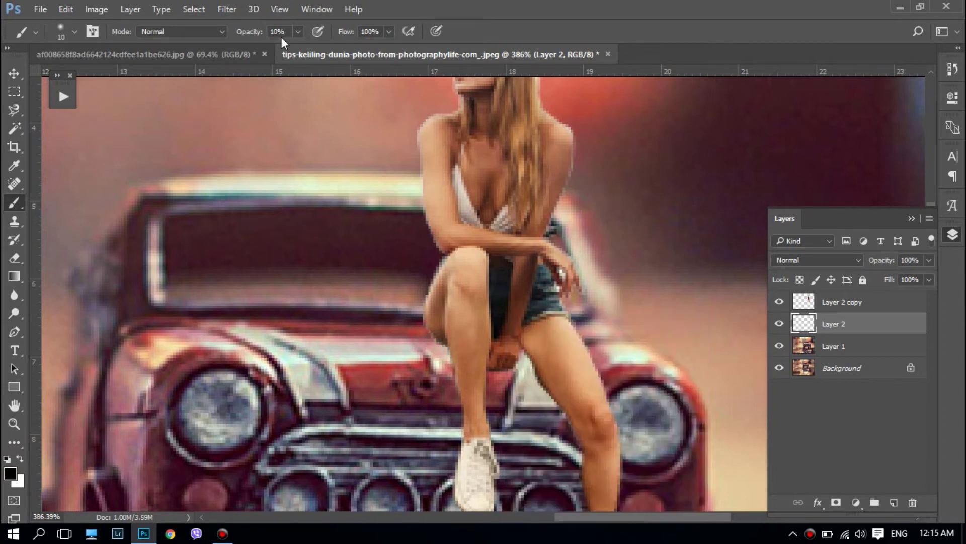
text(20)
click(323, 105)
Step: Paint soft shadows near the knee, between the thighs and along the inner right leg
drag(434, 336, 442, 349)
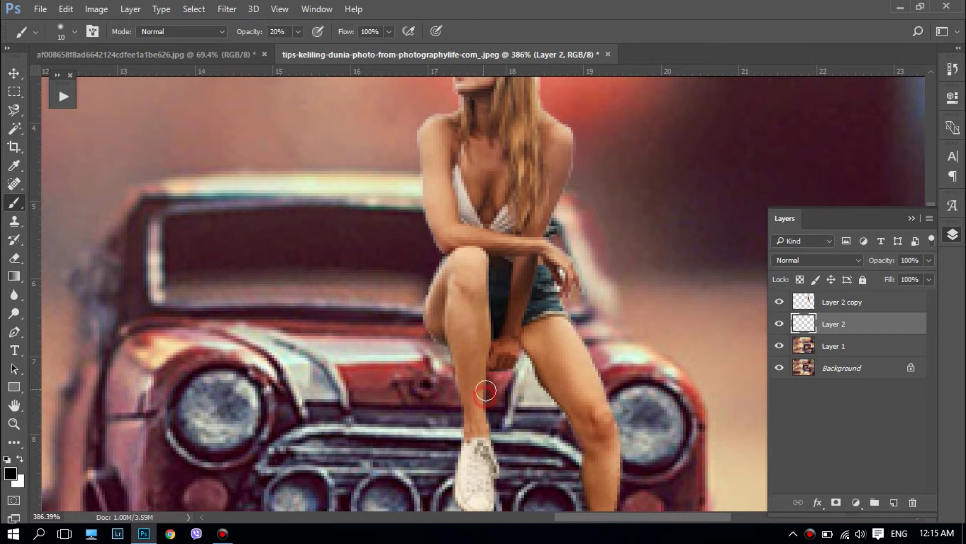
mouse_move(503, 461)
mouse_down()
mouse_move(446, 341)
mouse_move(421, 390)
mouse_up()
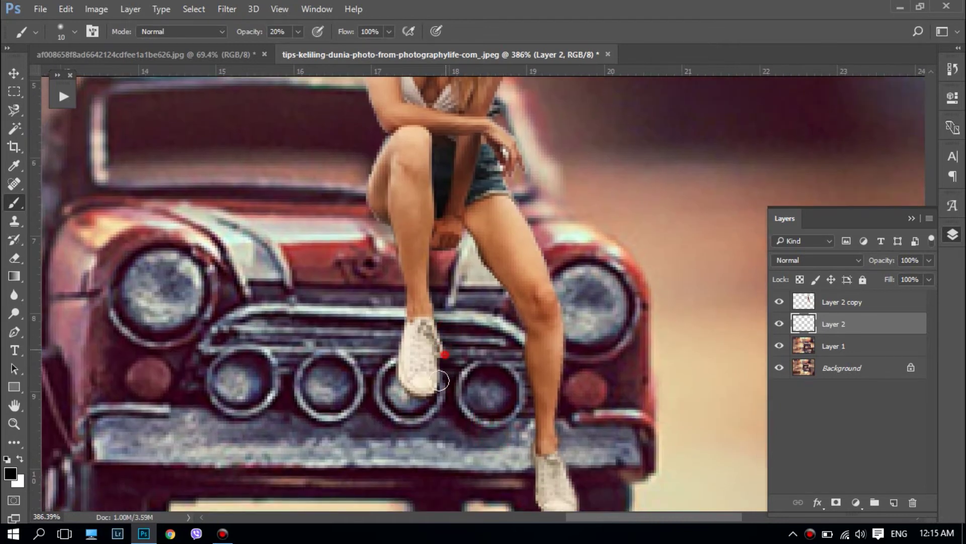
key(ctrl+z)
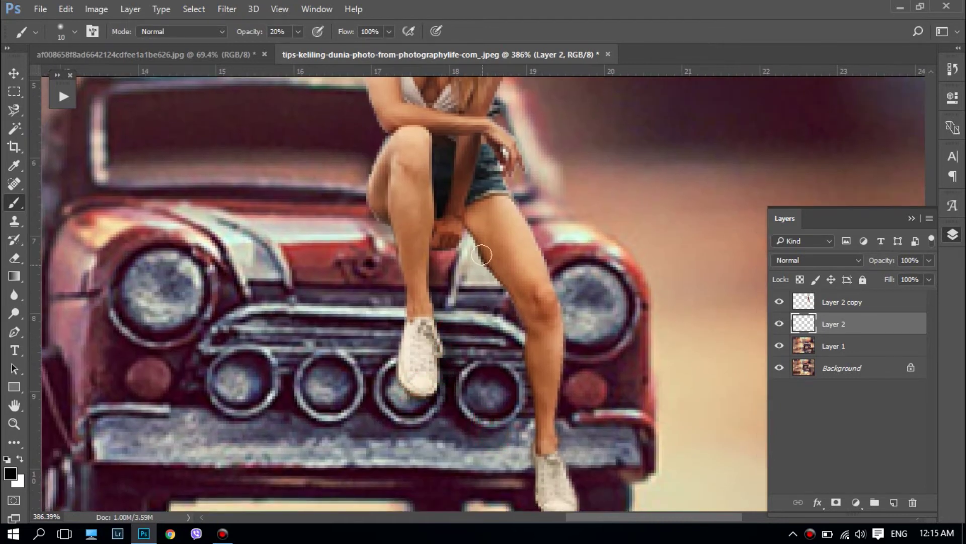
mouse_move(481, 254)
mouse_down()
mouse_move(444, 246)
mouse_move(498, 295)
mouse_up()
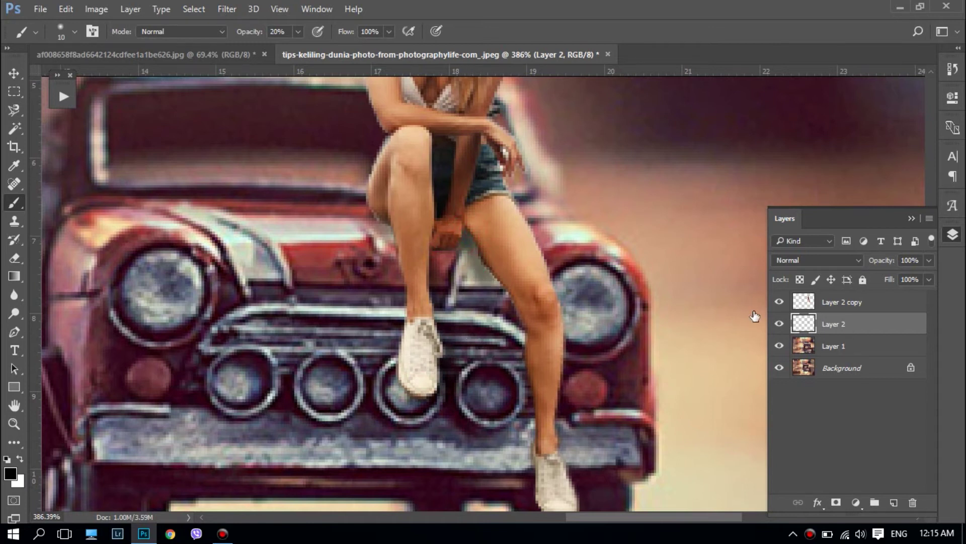
drag(482, 258, 537, 444)
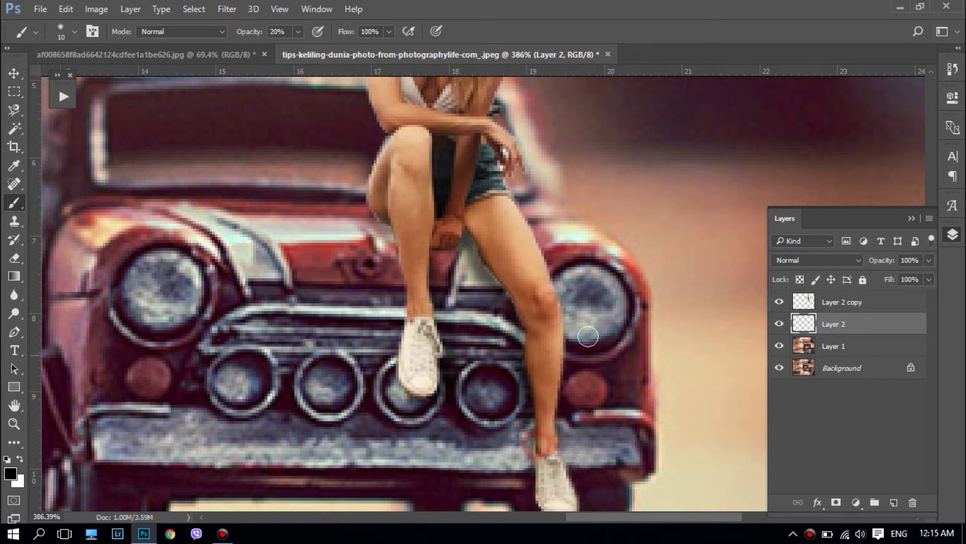
click(844, 301)
Step: Add Layer 3, then shade the inner thigh, lower leg and shin edge on Layer 2
click(894, 502)
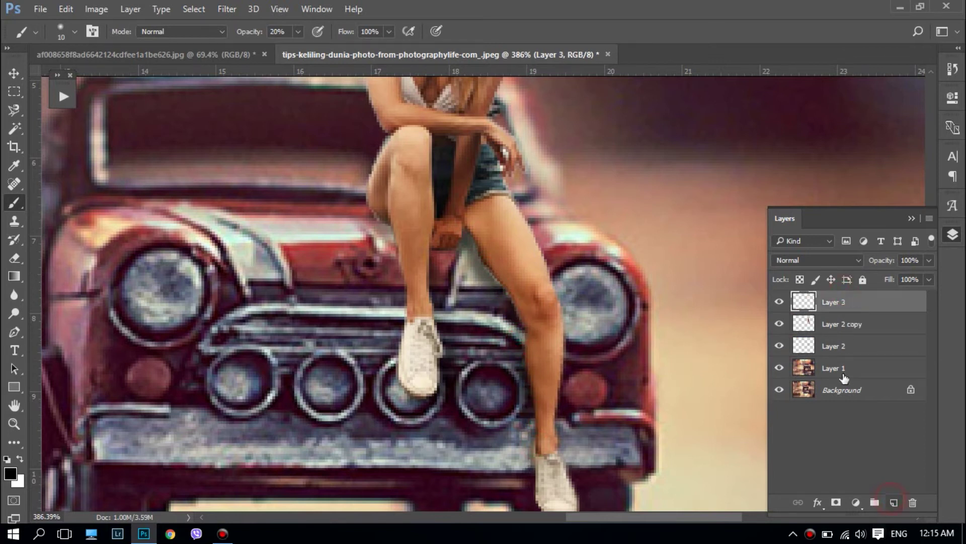
click(835, 343)
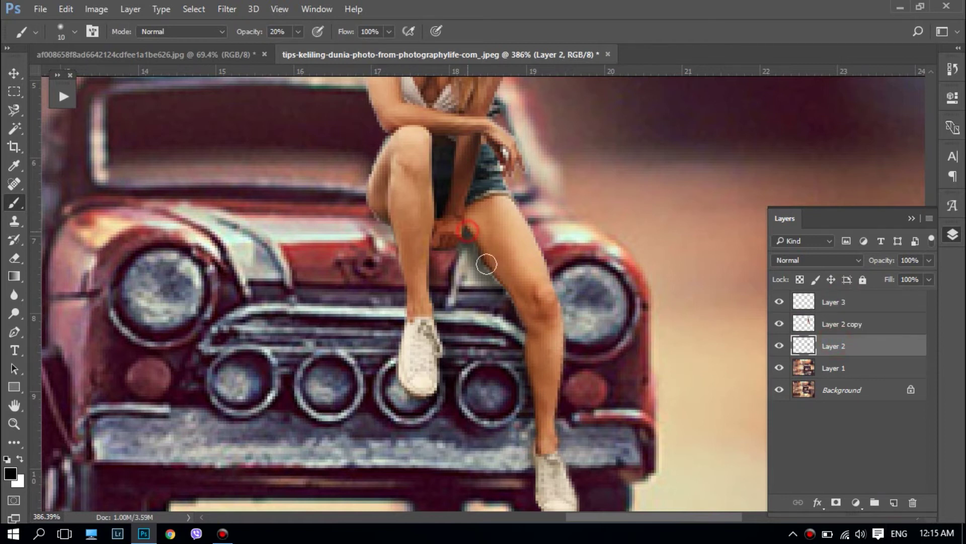
drag(460, 237, 501, 284)
drag(525, 388, 531, 446)
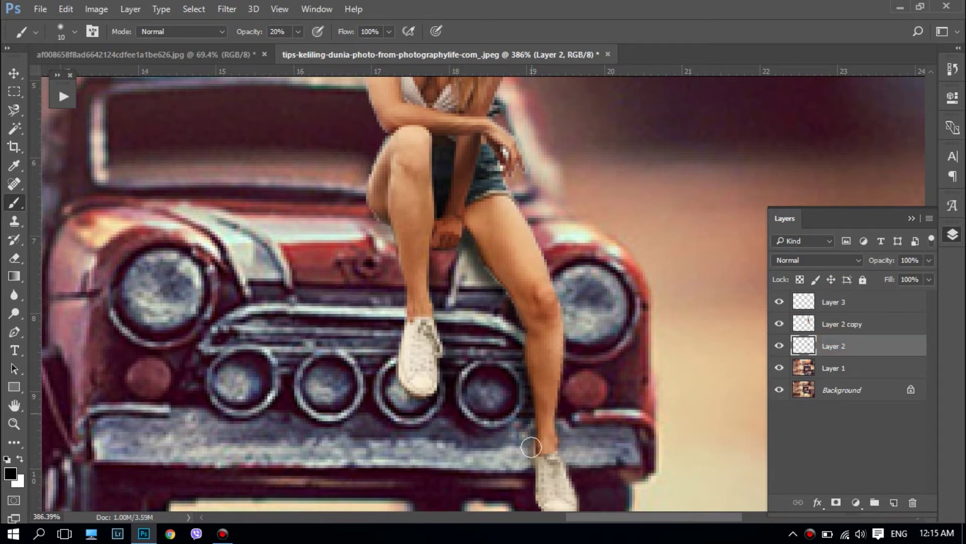
drag(427, 242, 435, 353)
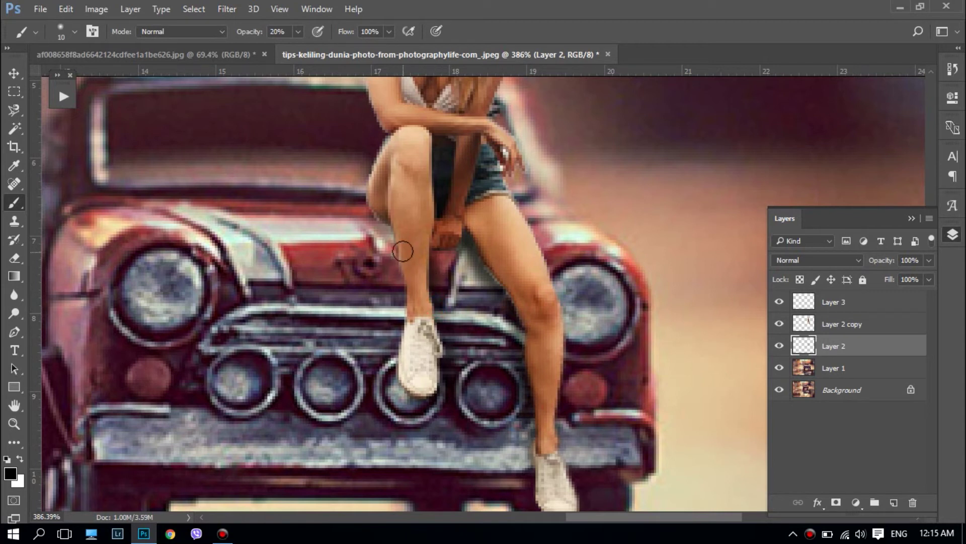
drag(375, 206, 355, 202)
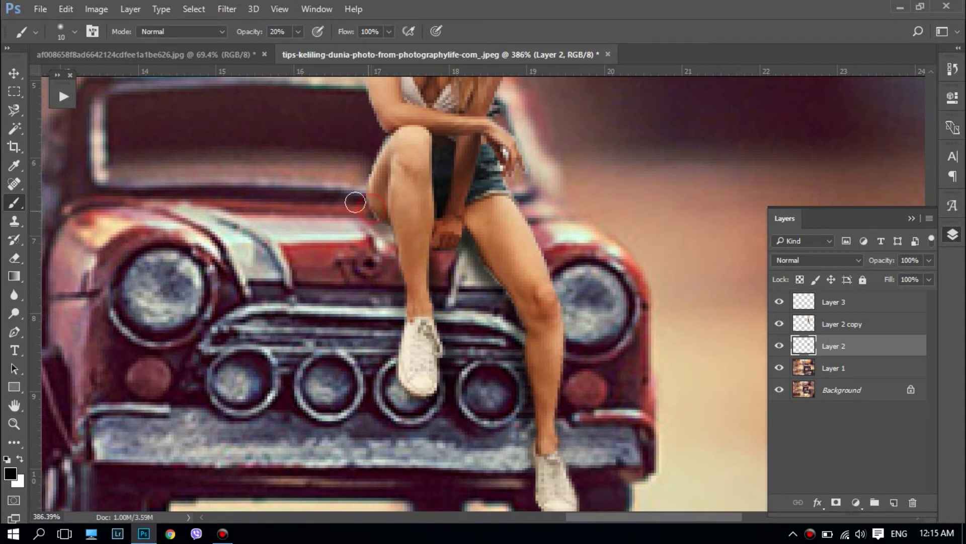
Step: On Layer 3, darken the knee, shin and inner-leg shadows, then enlarge the brush to 30 px
click(848, 302)
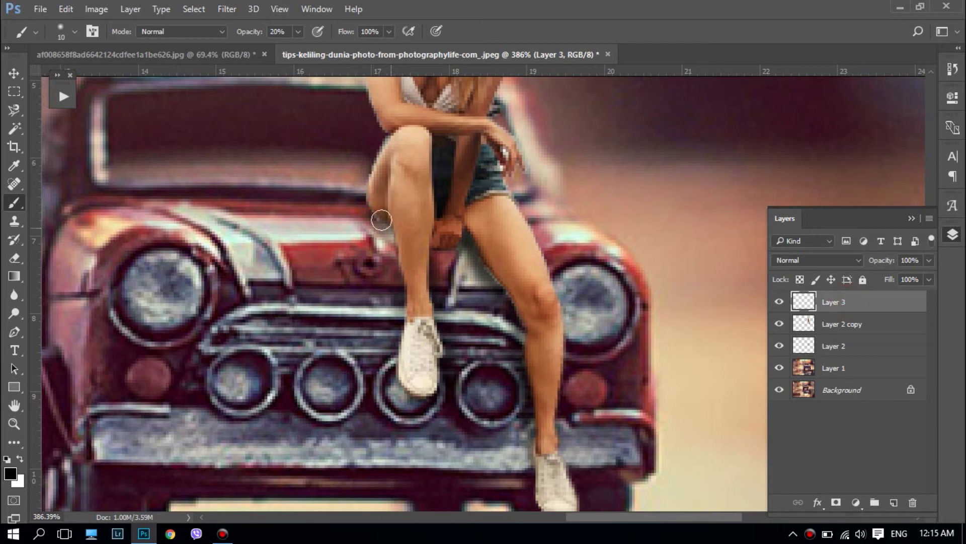
drag(366, 205, 375, 219)
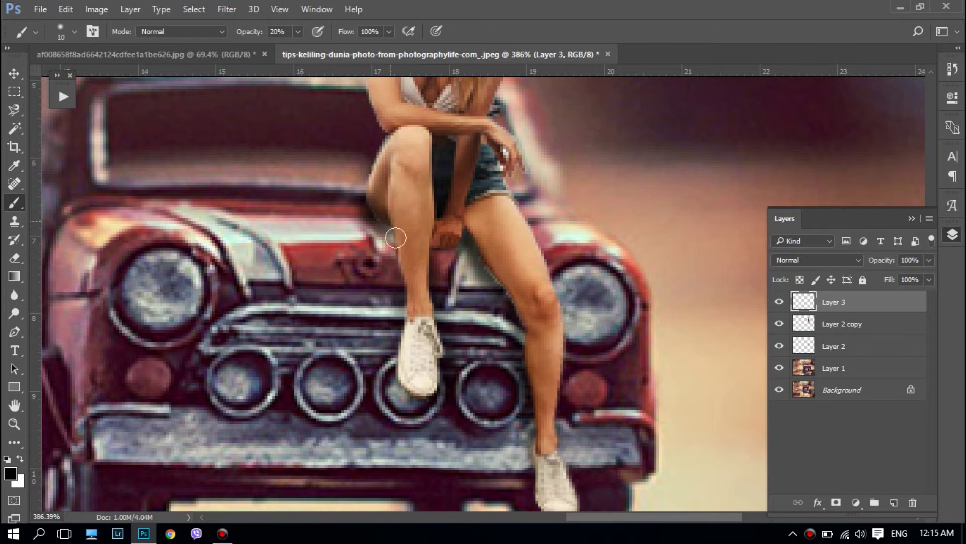
drag(428, 246, 438, 318)
key(ctrl+z)
drag(391, 234, 402, 315)
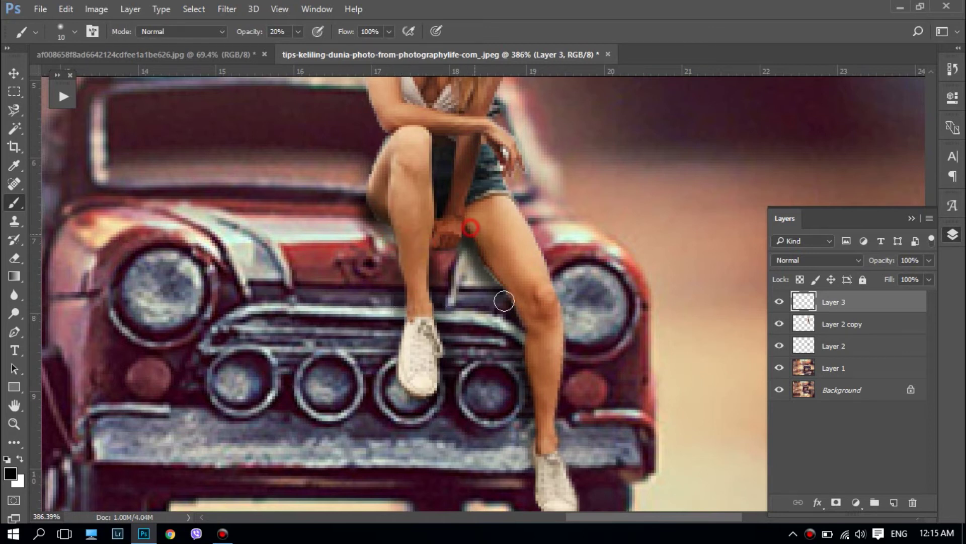
drag(492, 273, 509, 298)
drag(523, 337, 531, 443)
mouse_move(468, 220)
mouse_down()
mouse_move(459, 237)
mouse_move(473, 252)
mouse_move(471, 285)
mouse_move(453, 222)
mouse_move(431, 252)
mouse_move(475, 250)
mouse_move(451, 254)
mouse_move(453, 270)
mouse_up()
key(bracketright)
key(bracketright)
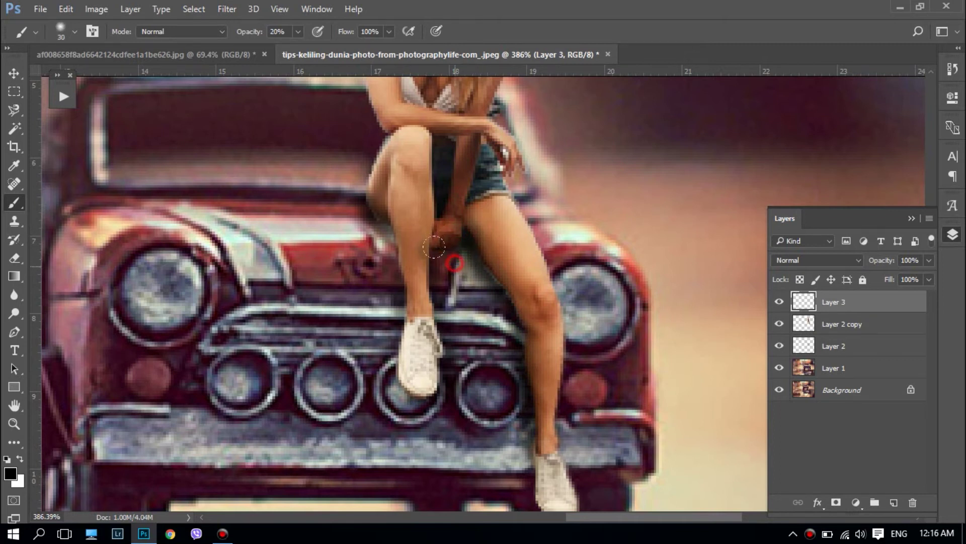
Step: Shade from the knee down to the shoe, undoing a stray shadow on the car's side
scroll(496, 270, down, 3)
scroll(496, 271, down, 3)
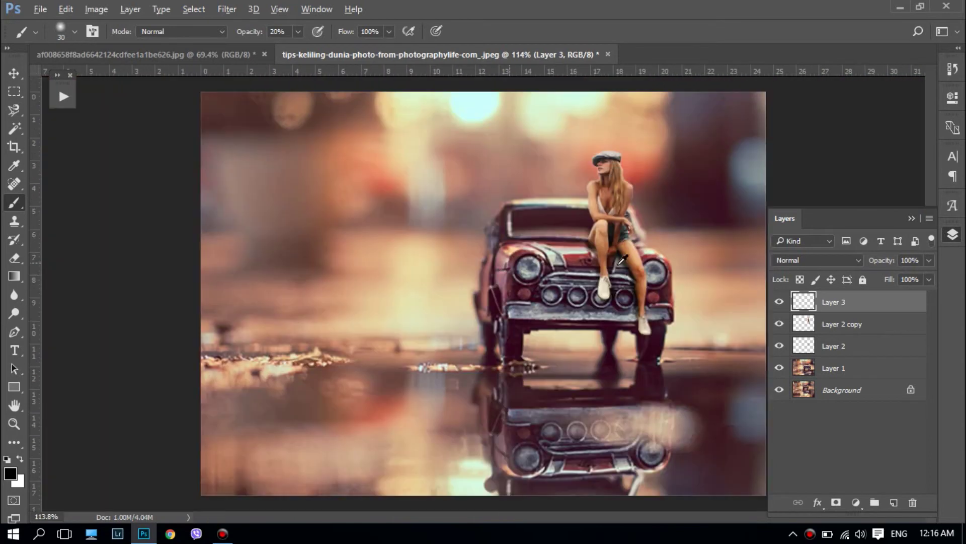
scroll(623, 259, up, 2)
drag(564, 235, 578, 298)
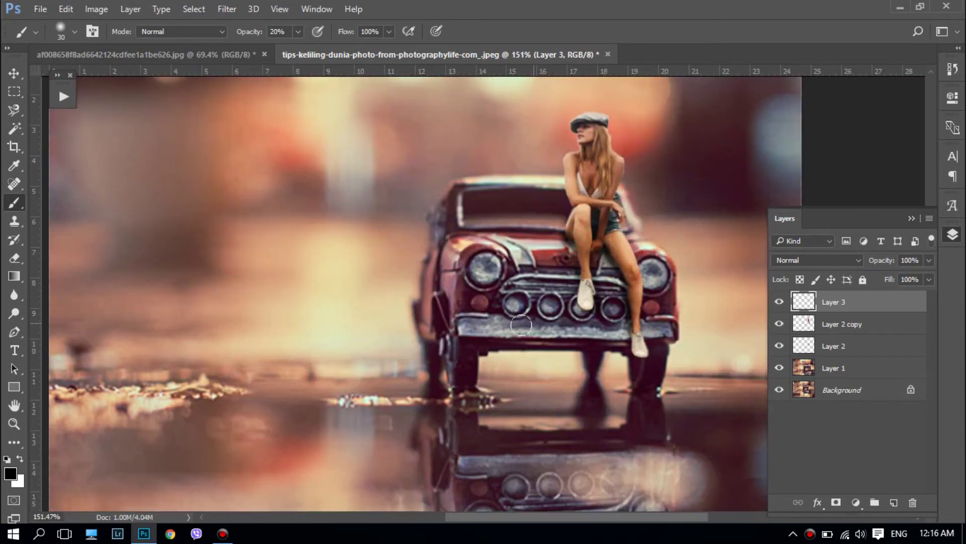
drag(448, 229, 417, 327)
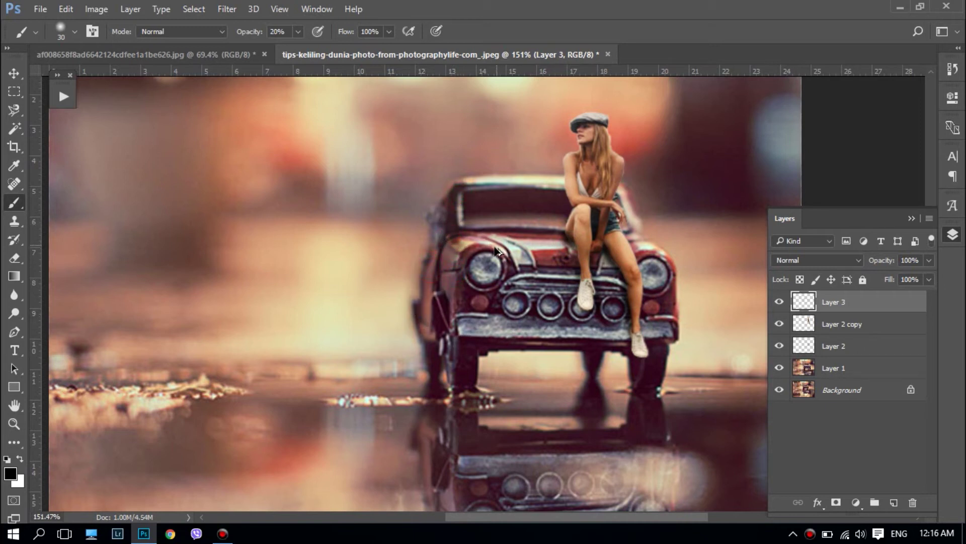
key(ctrl+z)
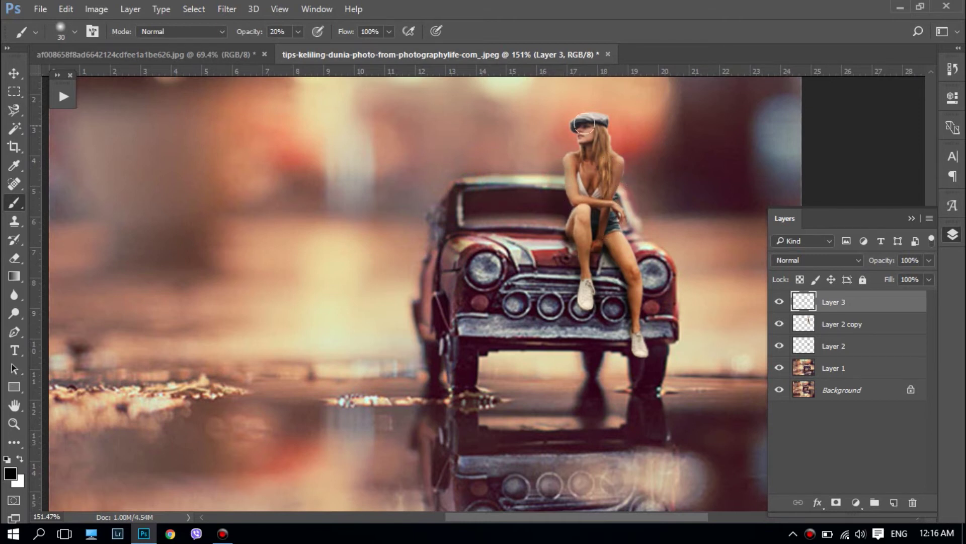
scroll(627, 107, up, 5)
scroll(597, 116, up, 1)
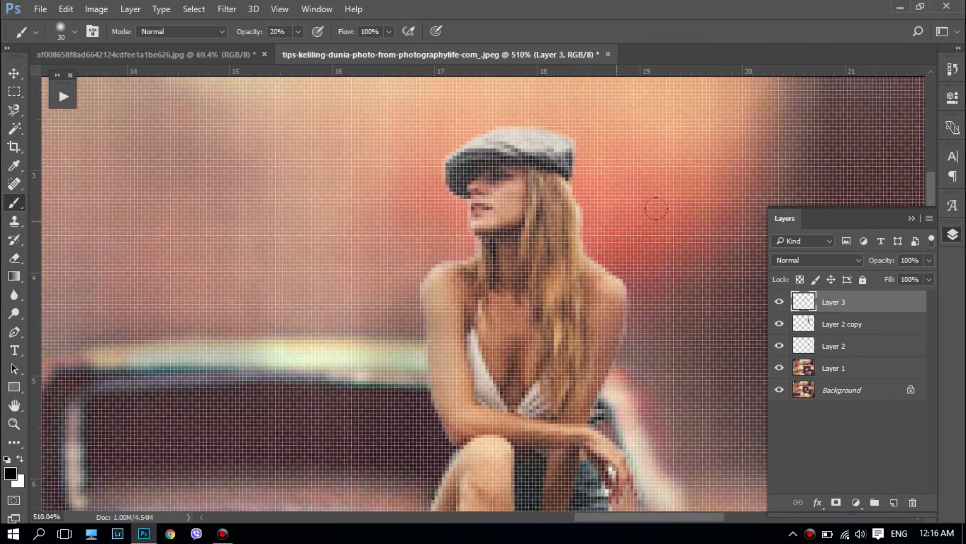
Step: Brush faint tone down her arm on Layer 2 and onto the hood beside her thigh on Layer 3
click(871, 343)
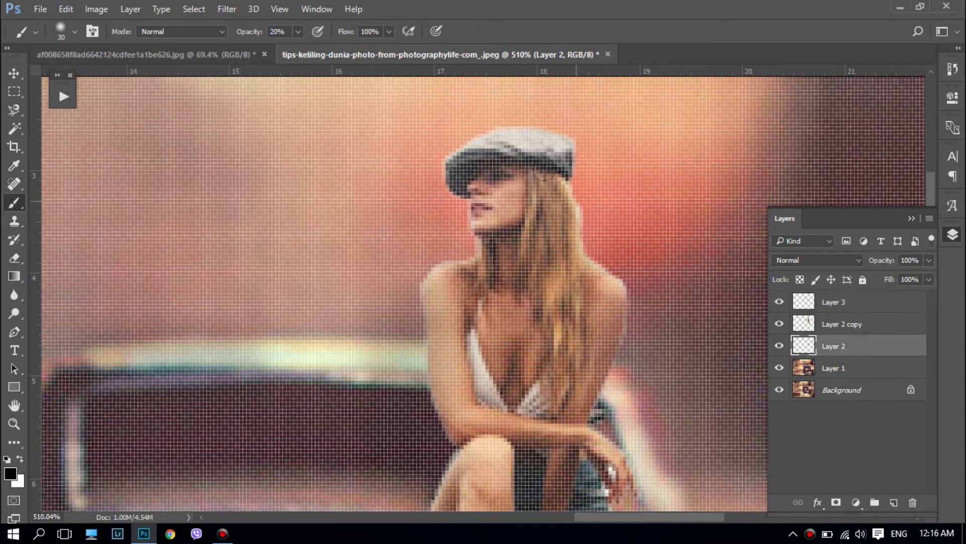
scroll(587, 205, down, 5)
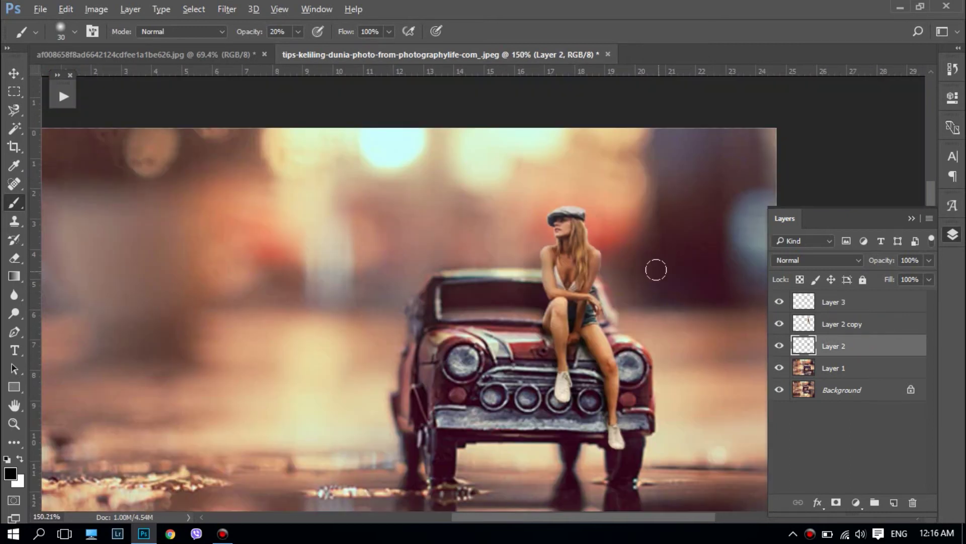
click(598, 288)
mouse_move(598, 287)
mouse_down()
mouse_move(595, 307)
mouse_move(625, 348)
mouse_up()
click(820, 307)
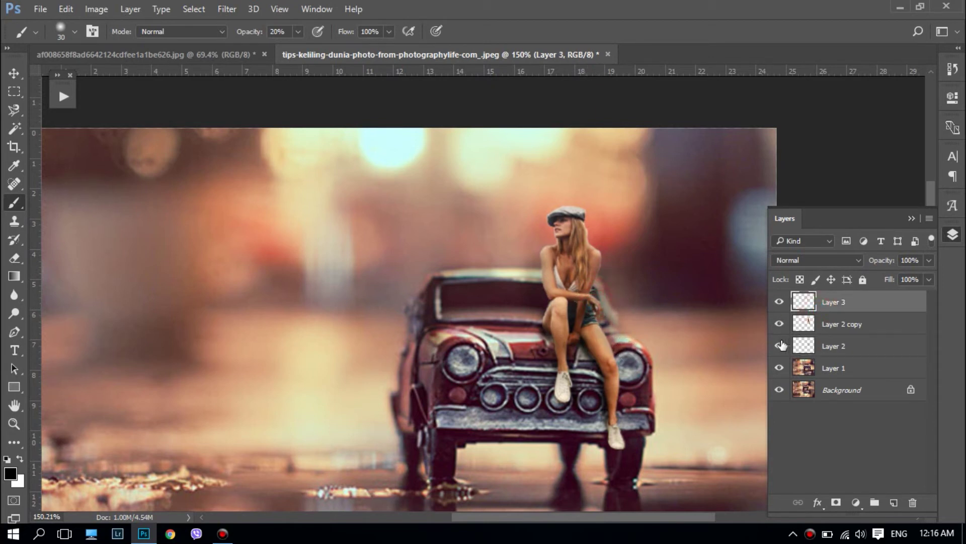
drag(538, 322, 503, 343)
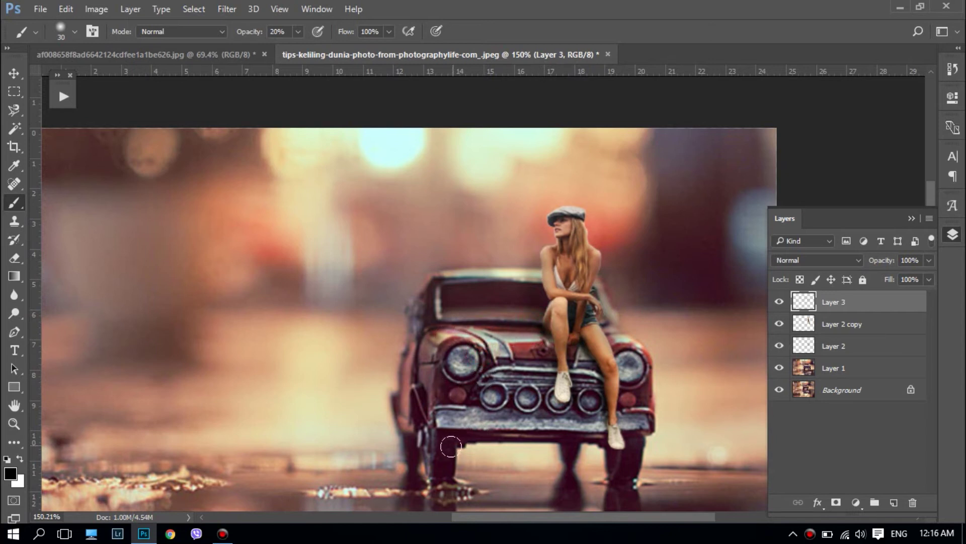
scroll(451, 446, down, 5)
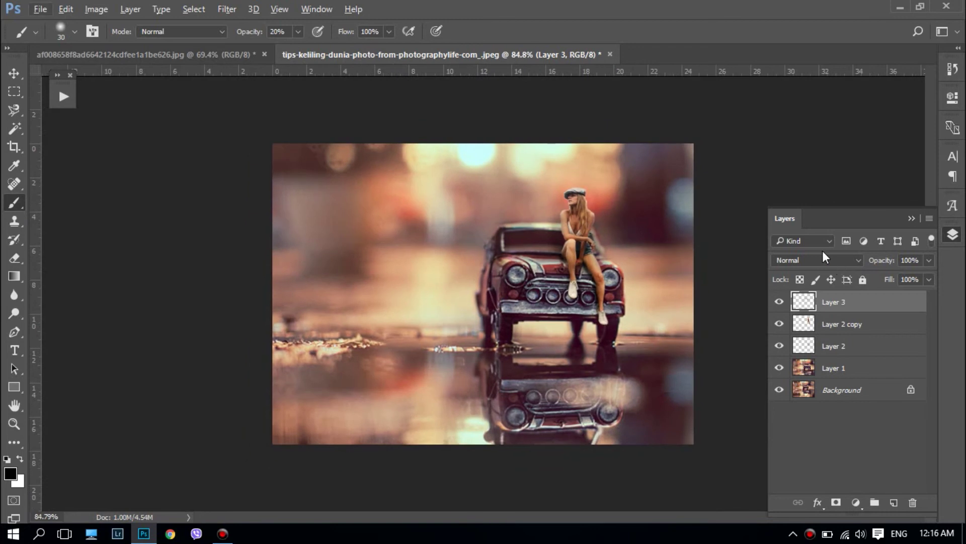
Step: Duplicate Layer 2 copy and flip it vertically beneath the toy car, positioning and resizing it
scroll(669, 192, up, 5)
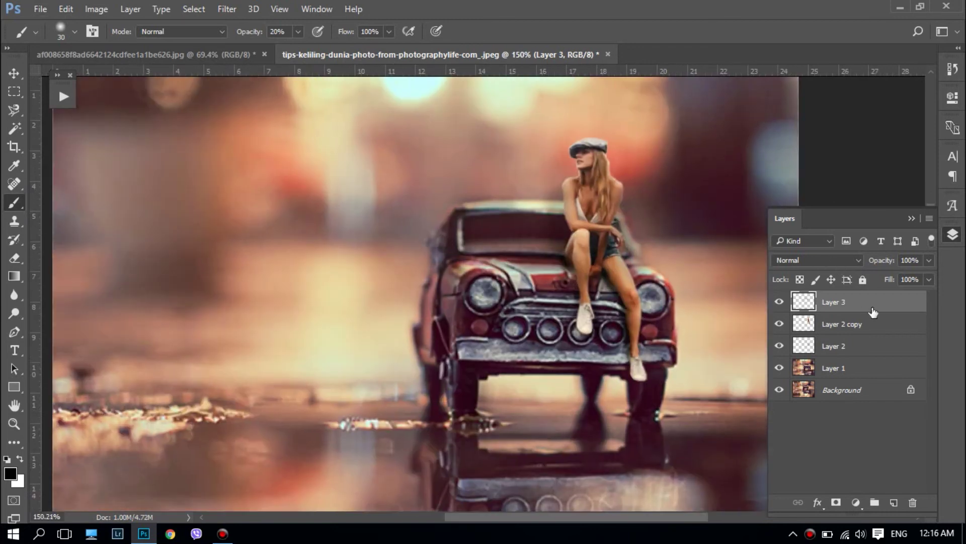
click(860, 322)
key(ctrl+j)
click(14, 74)
mouse_move(606, 136)
mouse_down()
mouse_move(590, 535)
mouse_move(605, 524)
mouse_up()
key(ctrl+0)
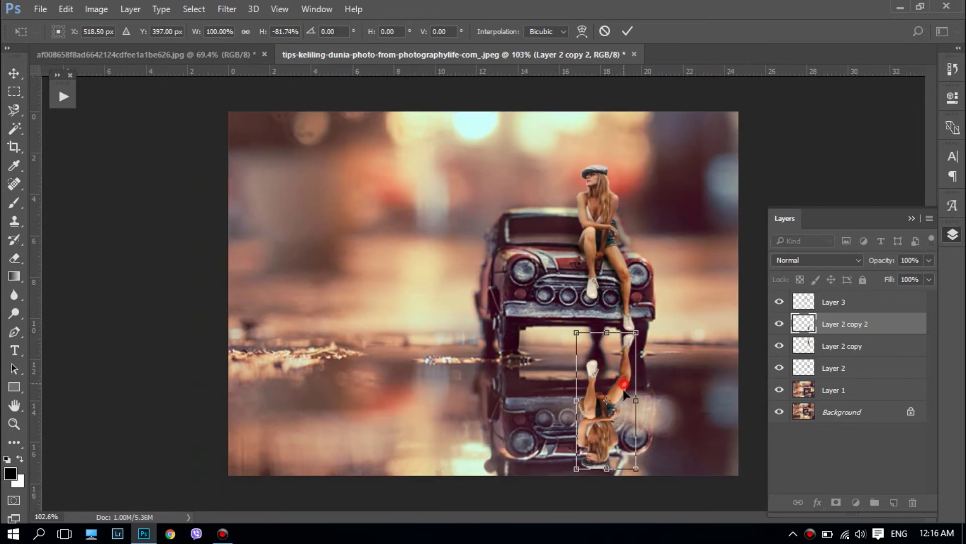
drag(623, 389, 623, 445)
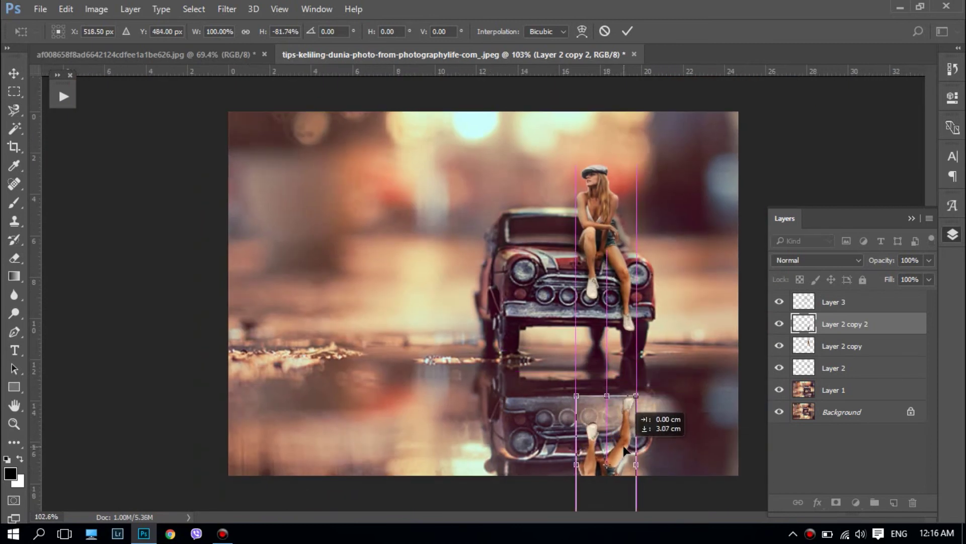
drag(575, 395, 572, 391)
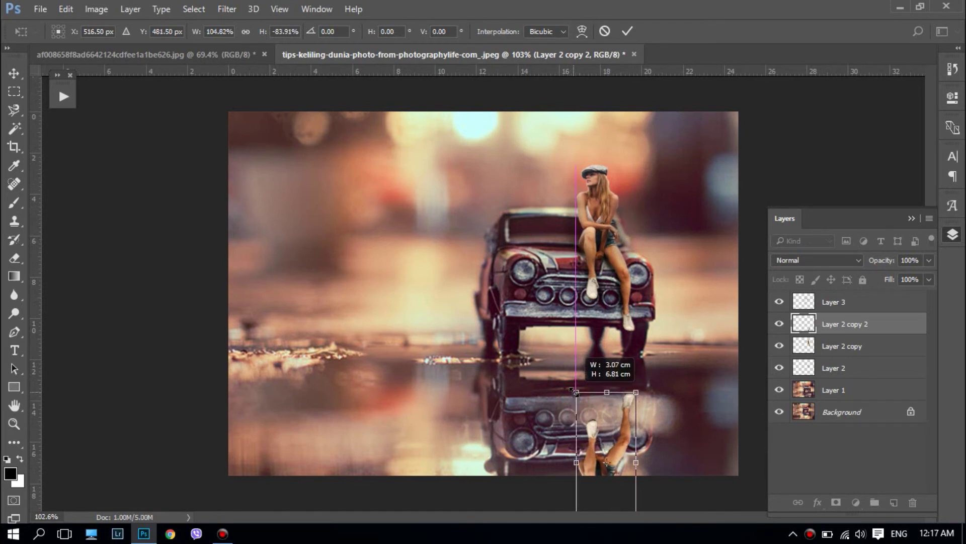
key(Return)
Step: Raise the reflection layer's opacity to 100%
click(226, 9)
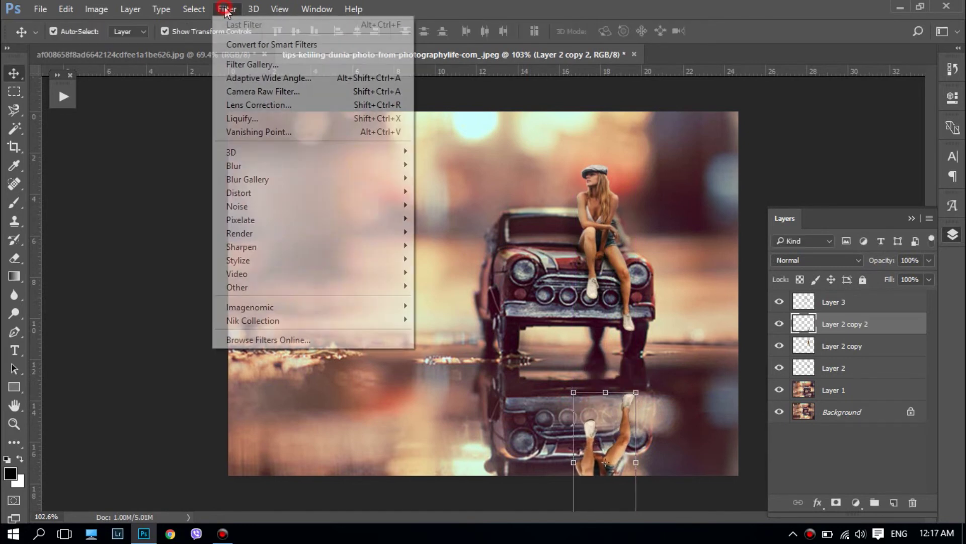
click(504, 170)
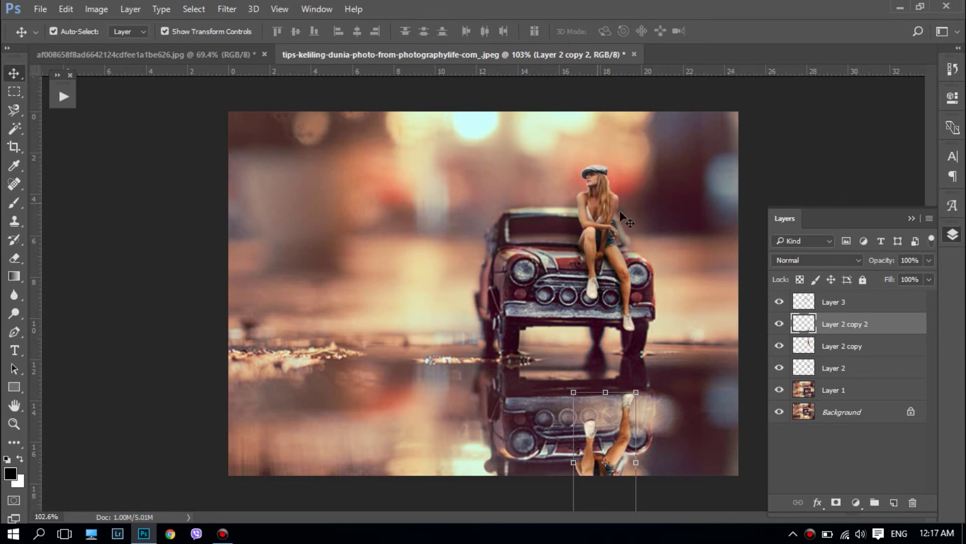
click(928, 260)
drag(878, 275, 938, 281)
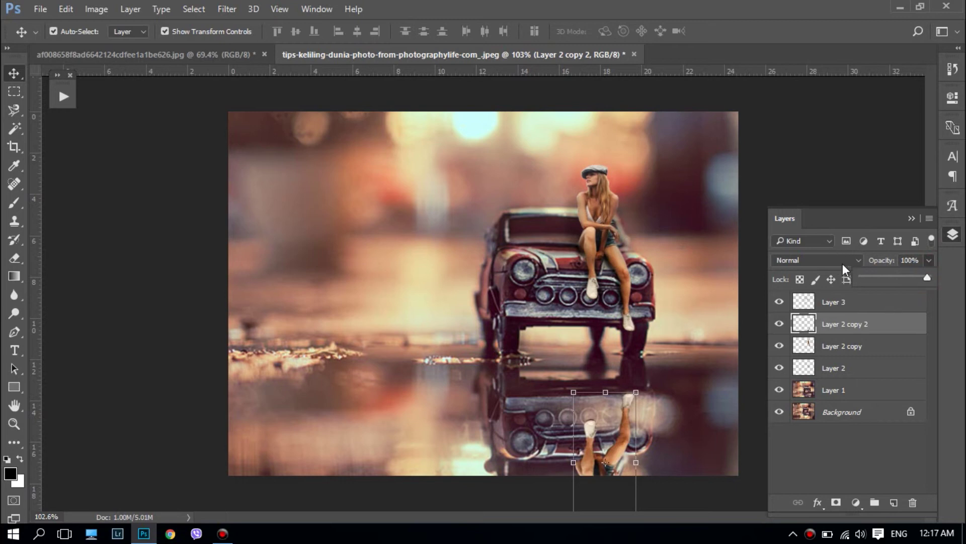
click(227, 9)
Step: Preview a 3-pixel Motion Blur, then apply a Gaussian Blur under 1 pixel radius
click(253, 10)
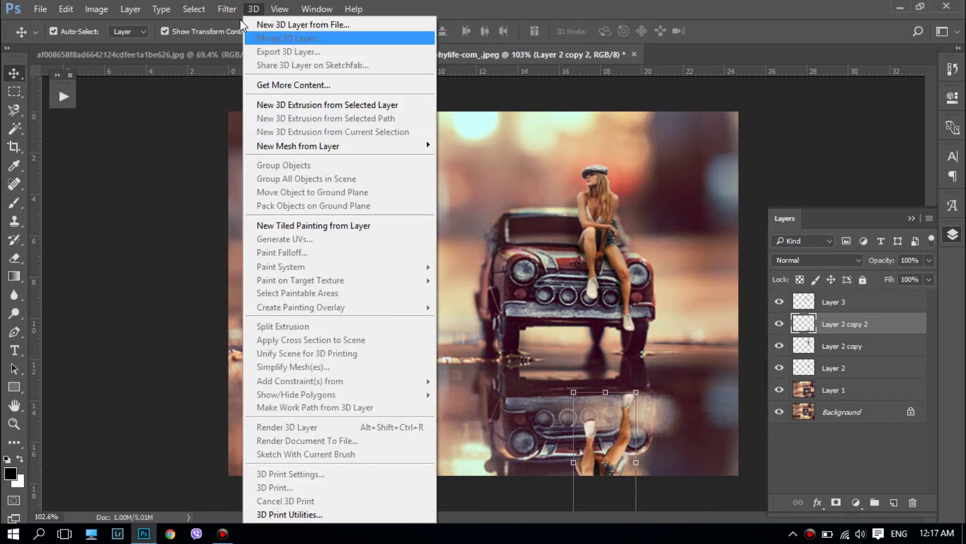
mouse_move(227, 9)
click(280, 169)
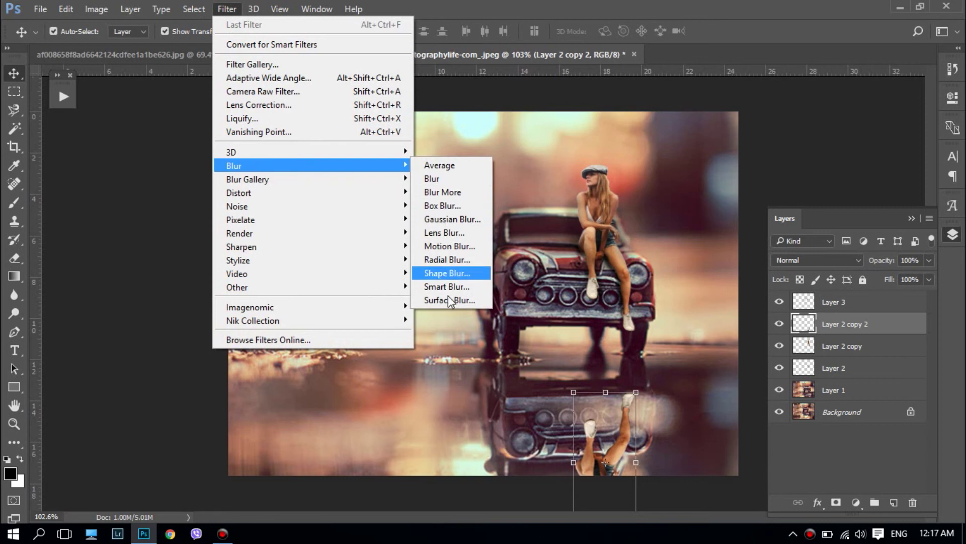
click(449, 246)
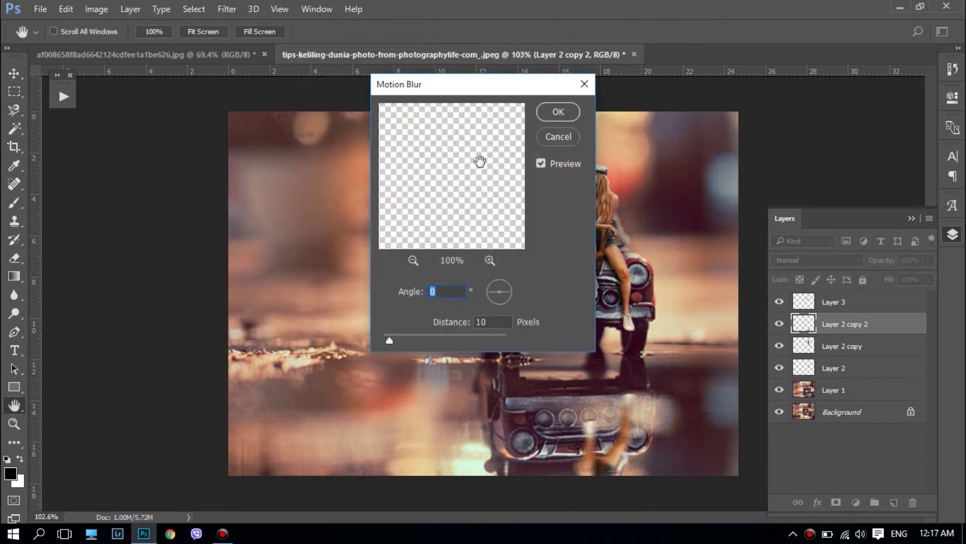
drag(388, 336, 385, 338)
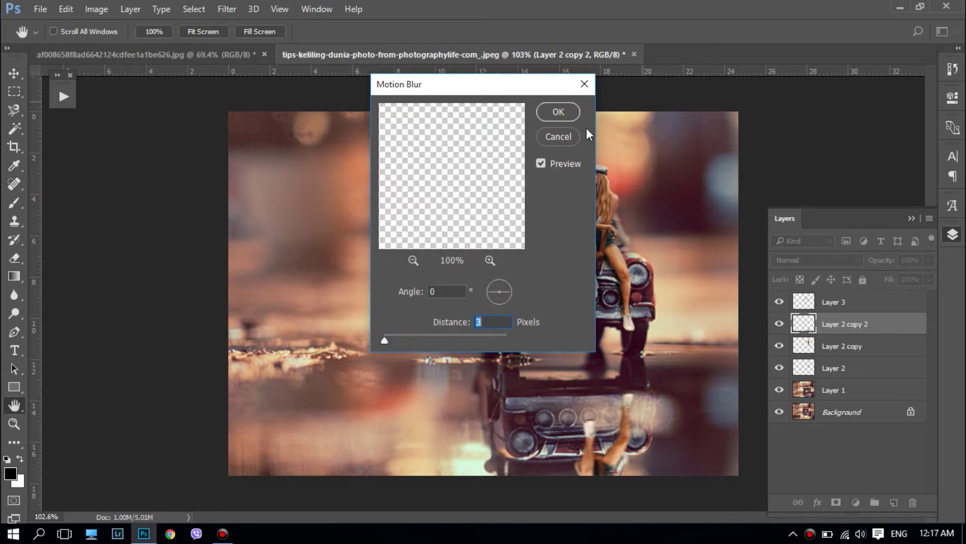
click(563, 136)
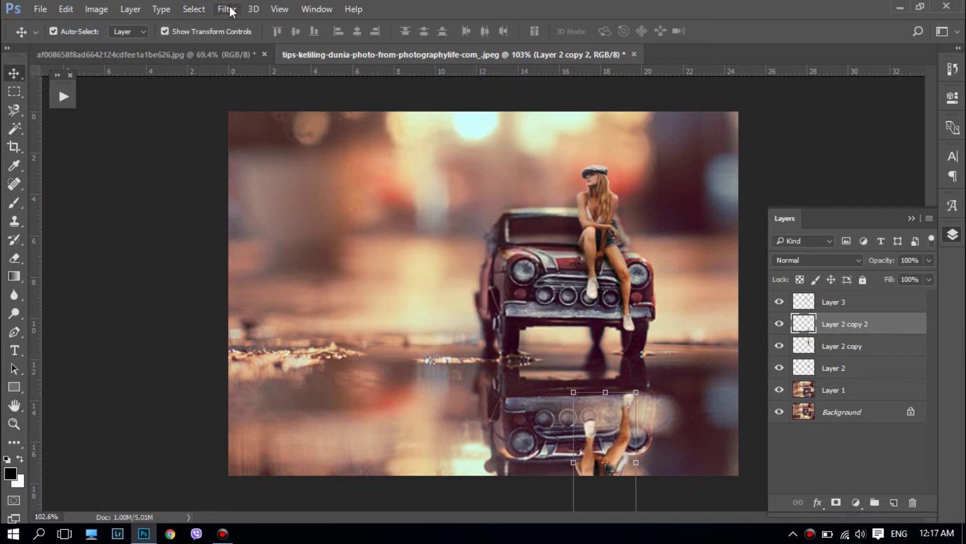
click(227, 9)
click(443, 218)
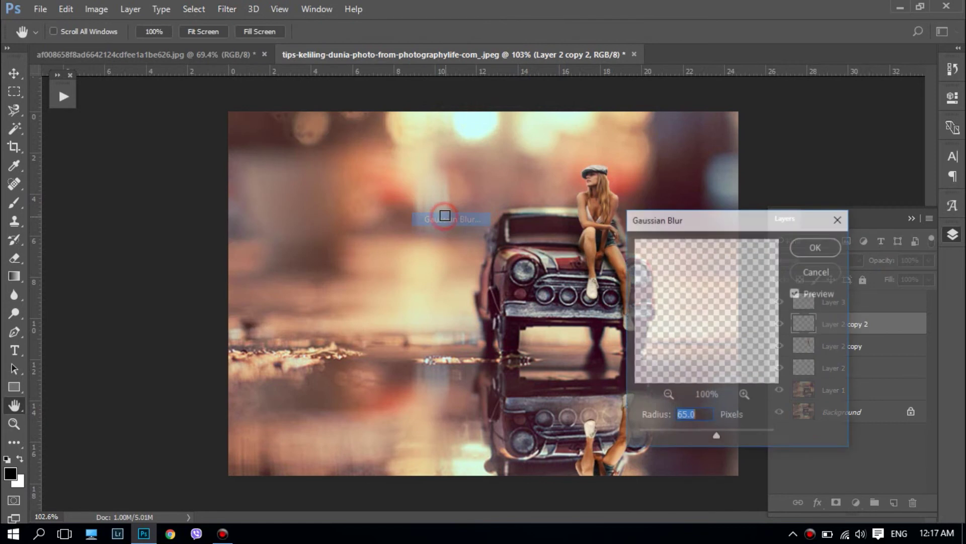
drag(648, 434, 643, 436)
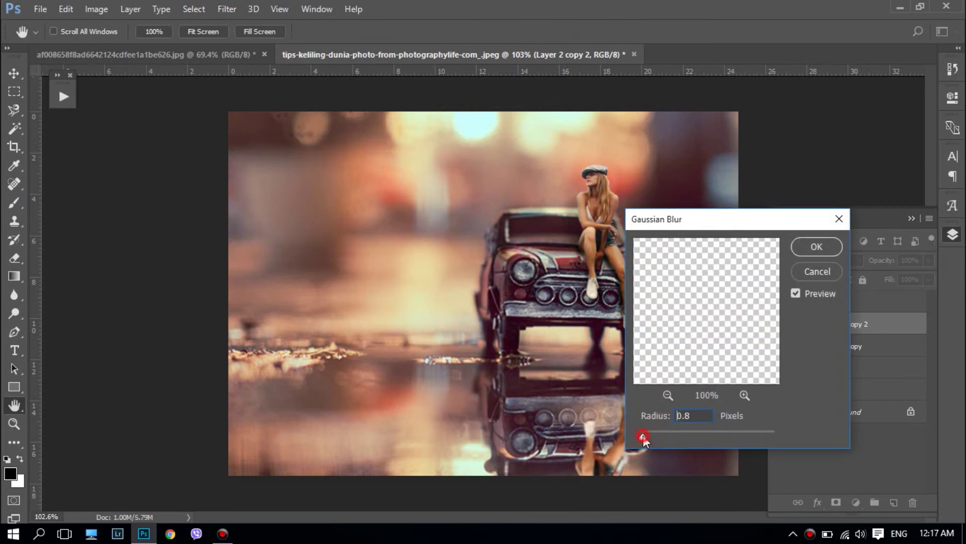
key(Return)
Step: Reselect the reflection layer Layer 2 copy 2 and check its opacity
click(792, 160)
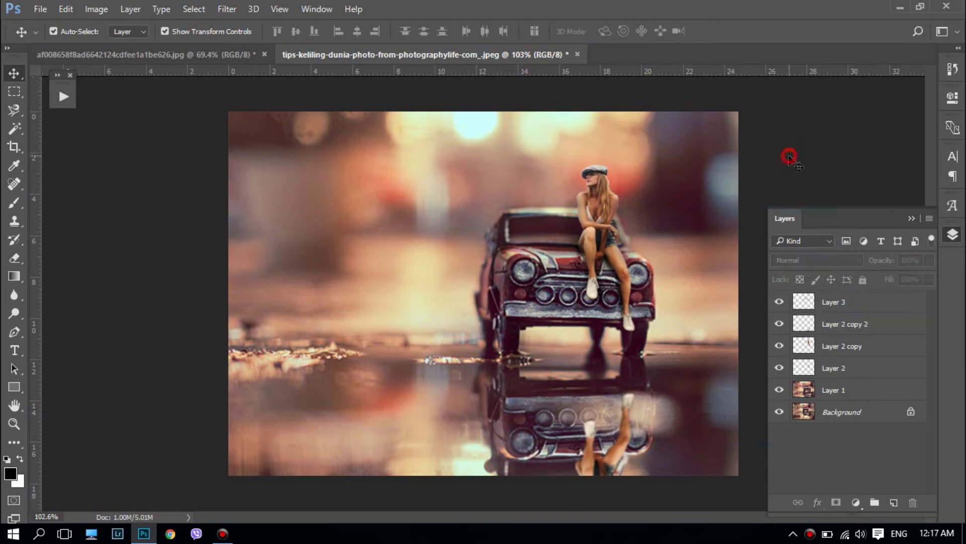
scroll(729, 274, down, 5)
scroll(725, 268, up, 5)
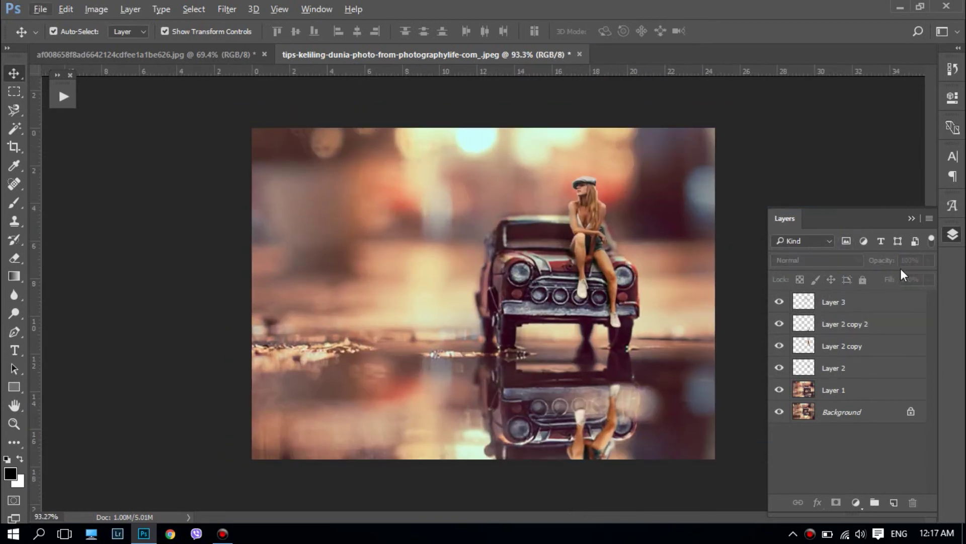
click(873, 325)
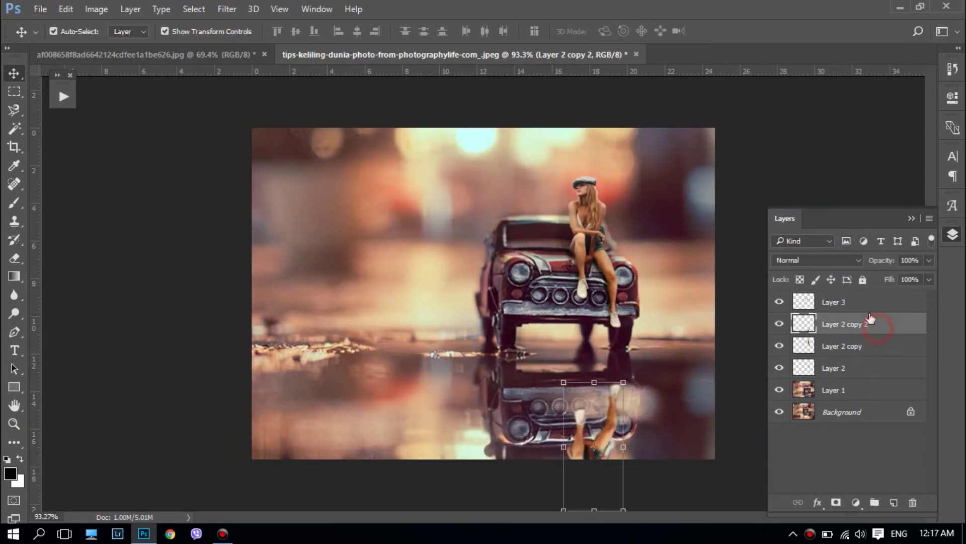
click(929, 263)
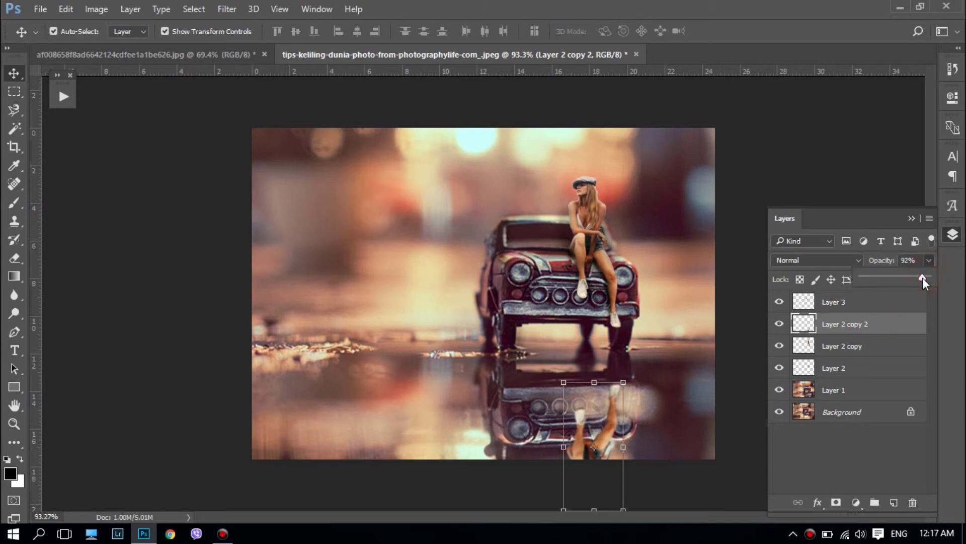
click(805, 166)
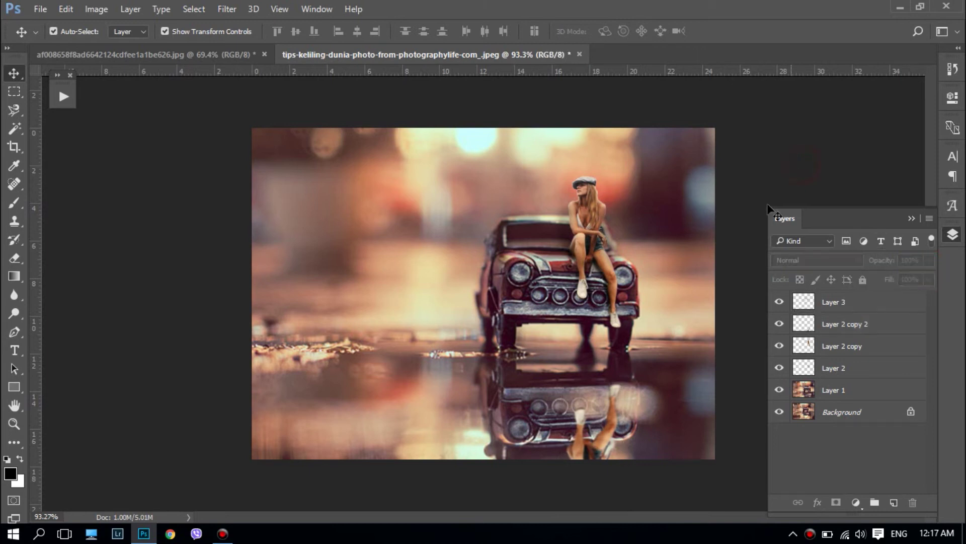
click(620, 402)
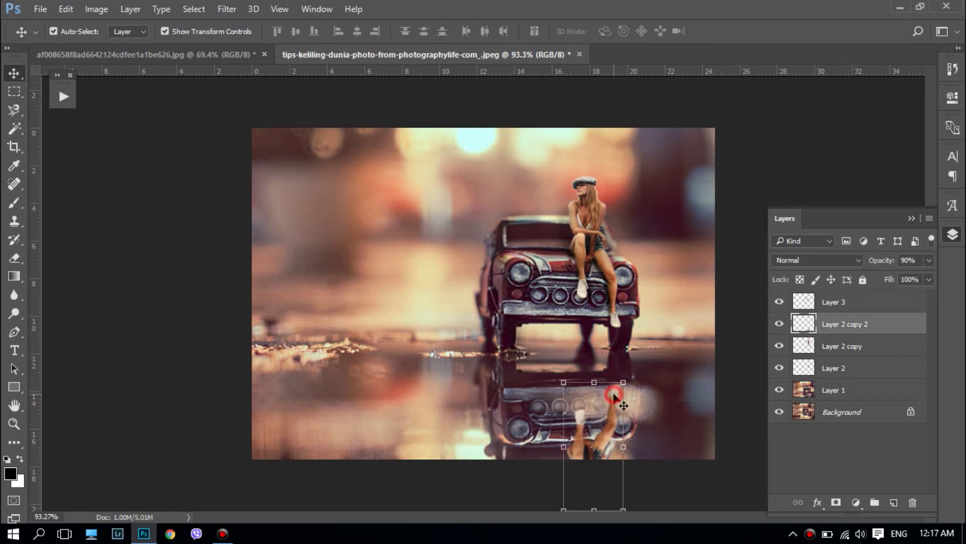
click(758, 203)
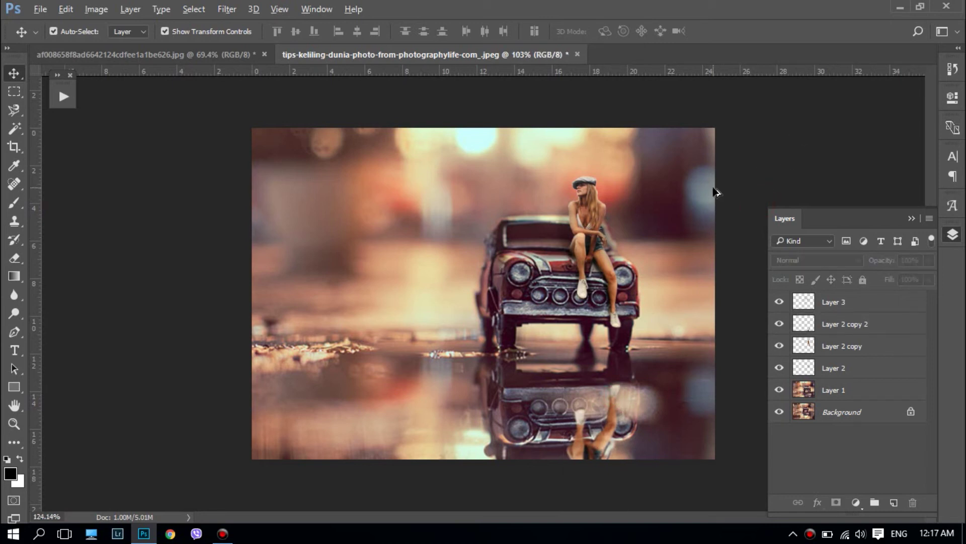
scroll(713, 189, up, 2)
scroll(662, 209, down, 3)
scroll(654, 201, down, 1)
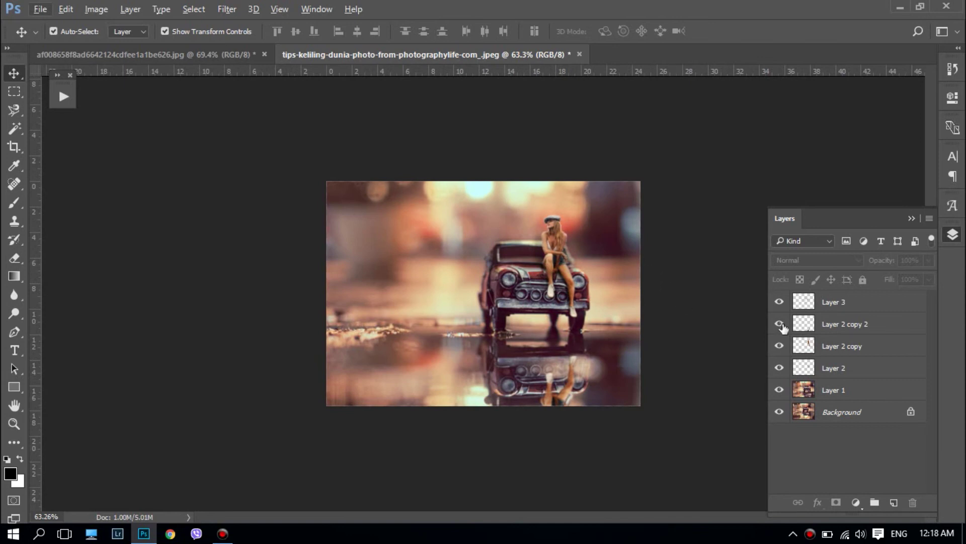
Step: Lower Layer 3 and Layer 2 to roughly 60% opacity
click(857, 308)
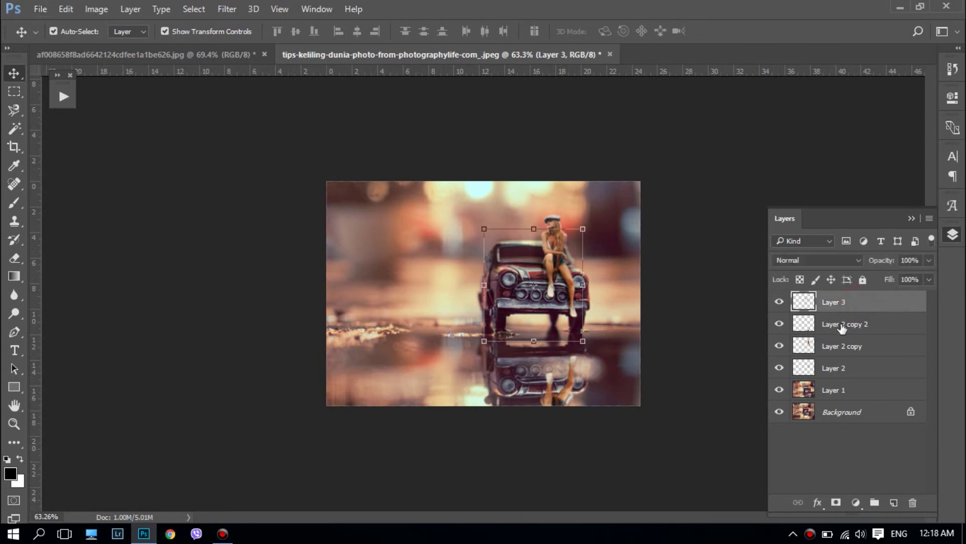
click(929, 260)
drag(928, 276, 900, 276)
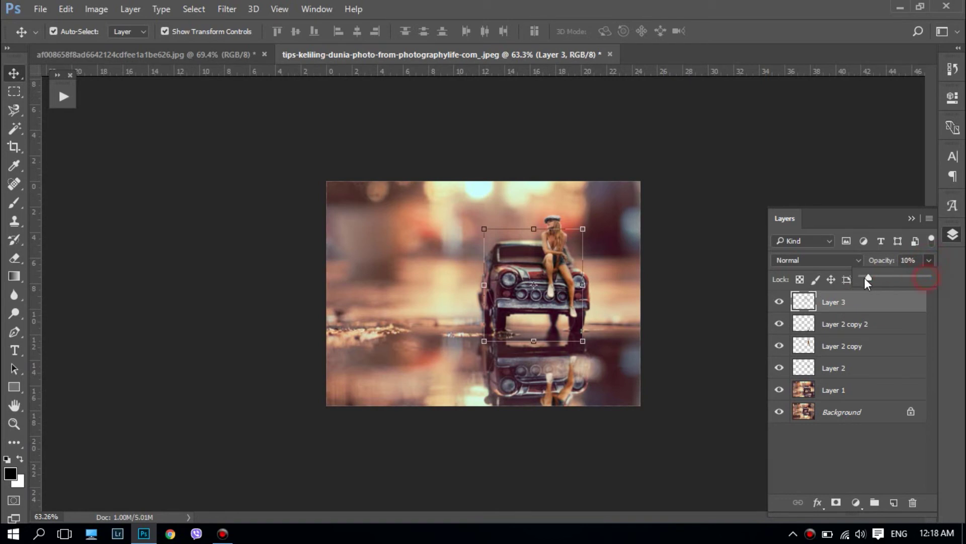
click(854, 347)
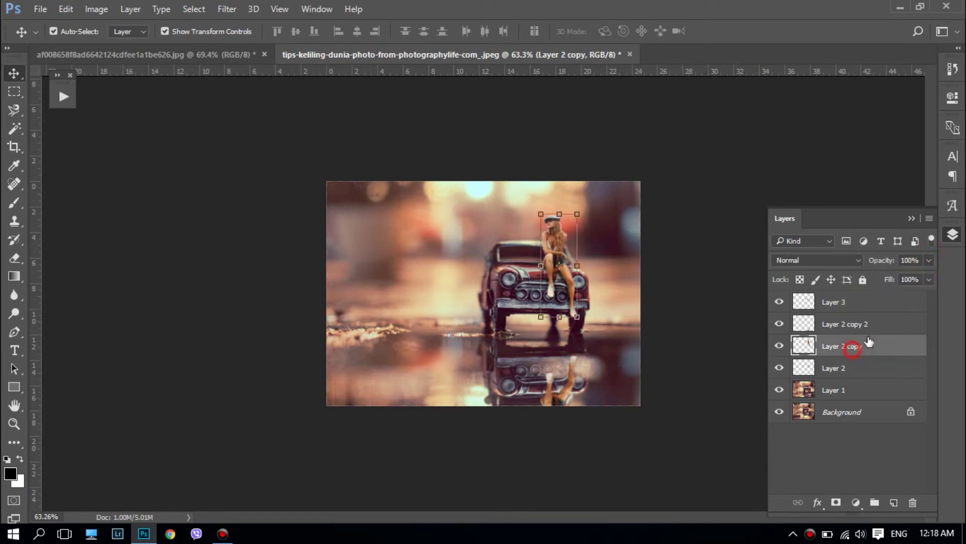
click(929, 260)
drag(890, 279, 937, 271)
click(853, 362)
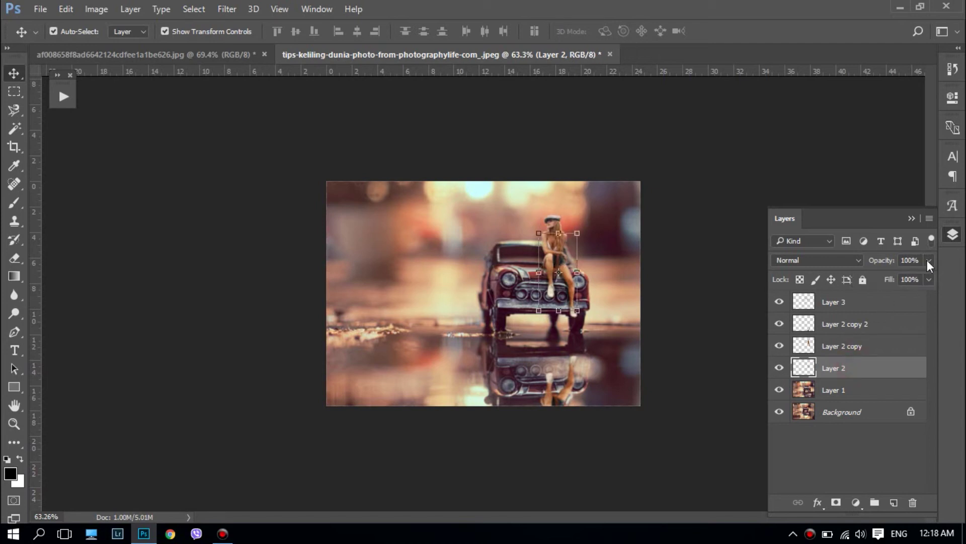
drag(862, 279, 871, 278)
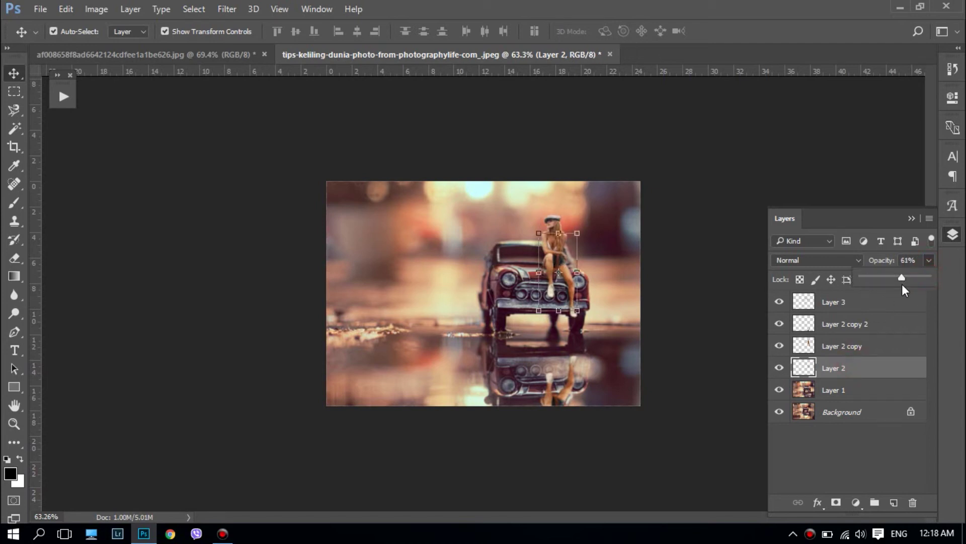
scroll(647, 237, up, 3)
click(814, 157)
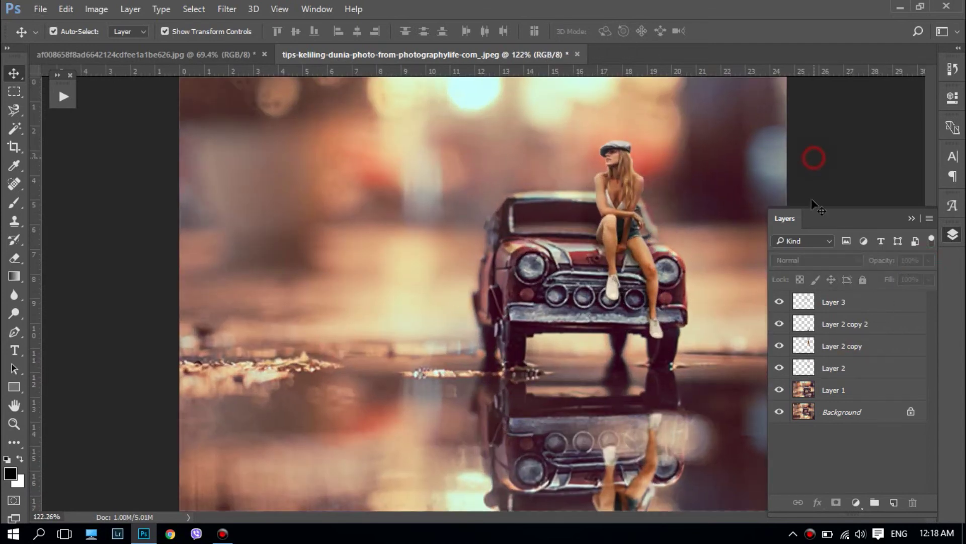
Step: Fine-tune Layer 2 and Layer 3, then merge all layers into a single Background layer
click(844, 366)
click(929, 260)
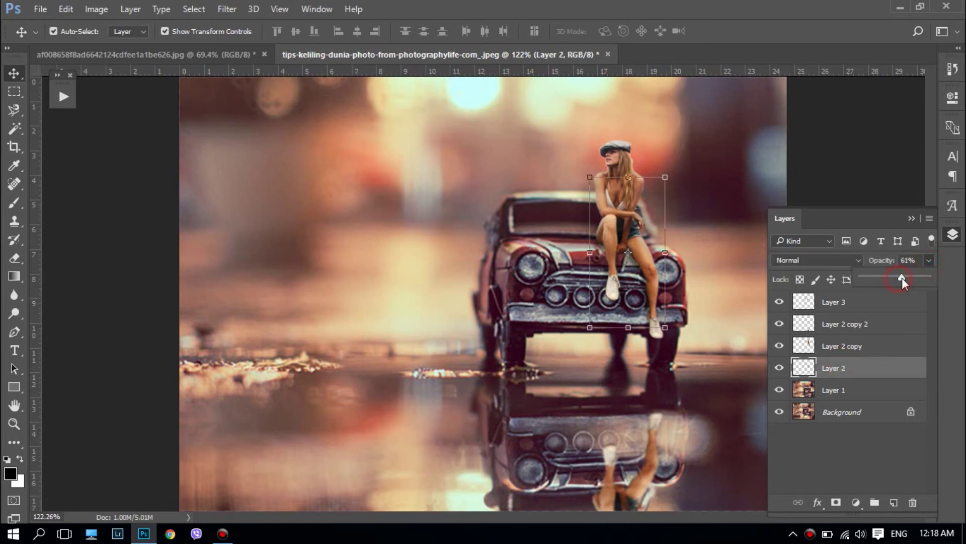
click(857, 301)
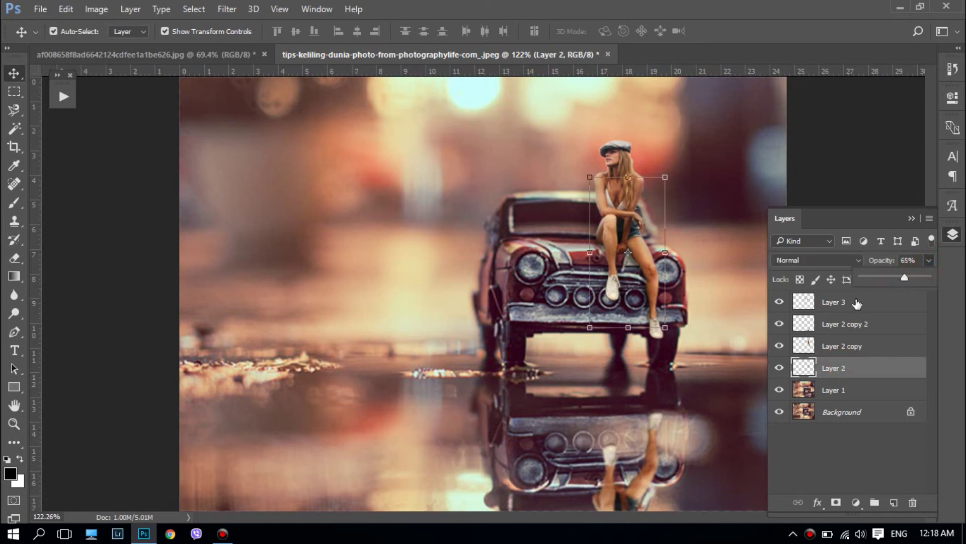
shift+click(842, 392)
key(ctrl+e)
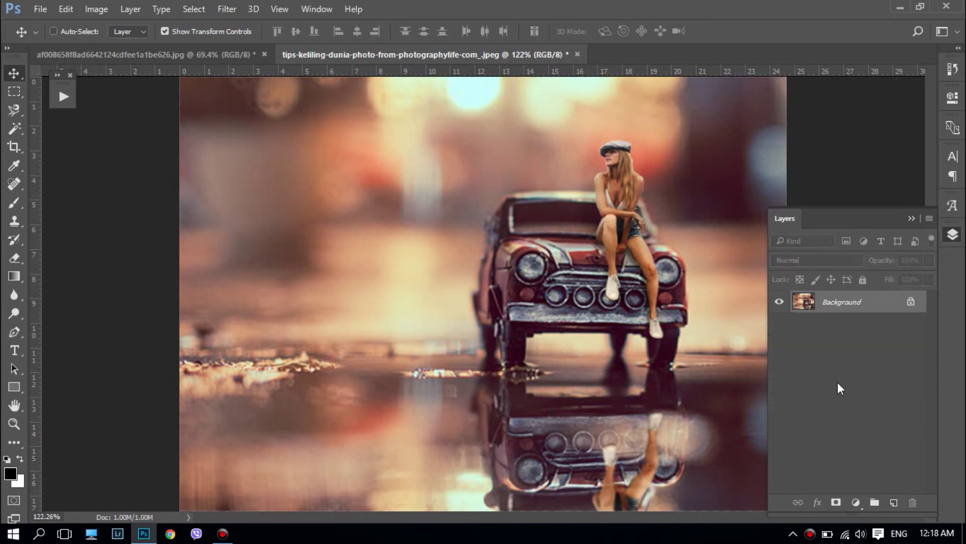
Step: In Camera Raw, set Highlights -100, lift Shadows, Vibrance +35, Saturation -38 and Clarity -15
click(227, 8)
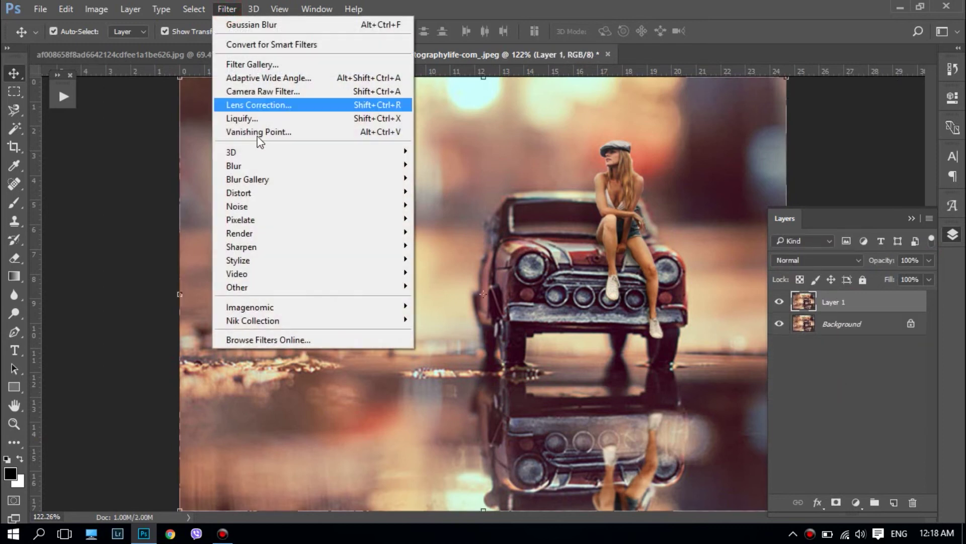
click(286, 93)
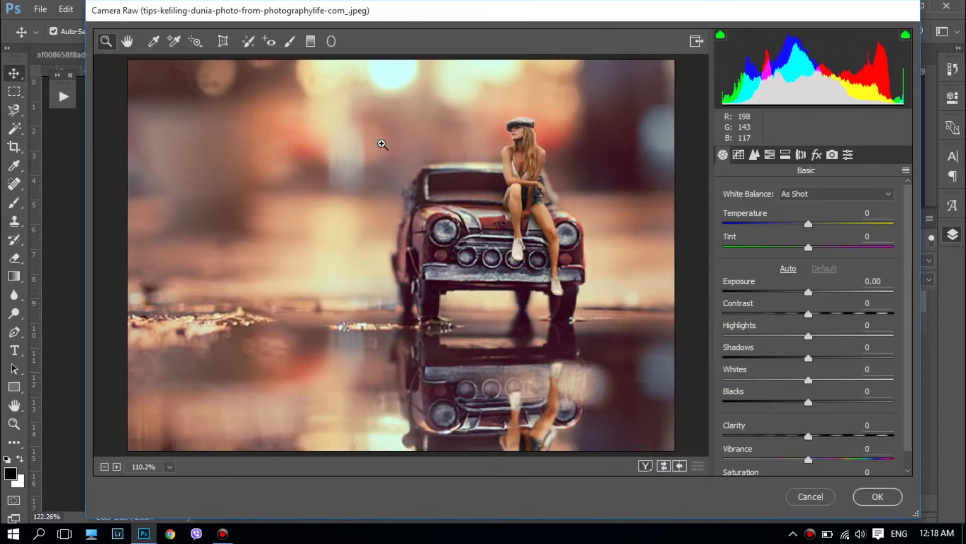
drag(808, 335, 693, 337)
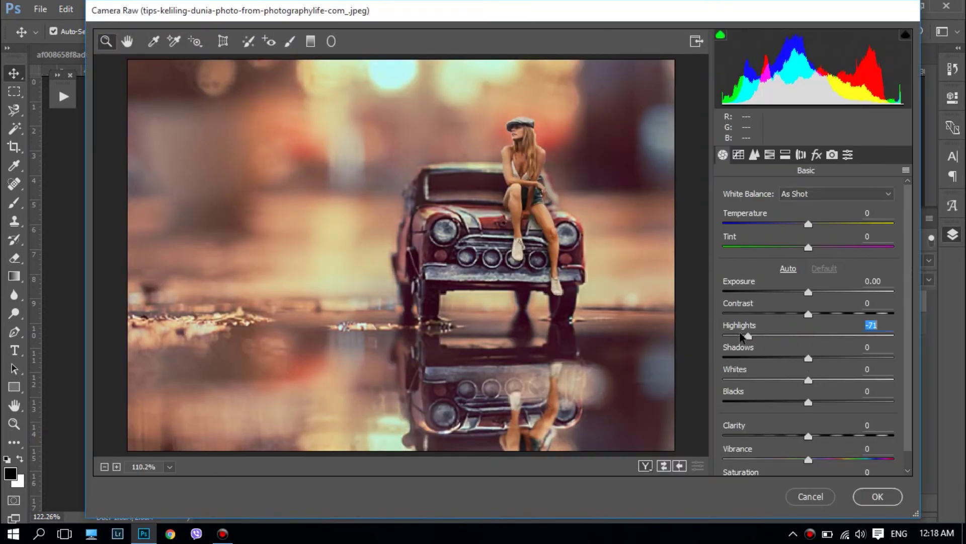
mouse_move(809, 358)
mouse_down()
mouse_move(828, 357)
mouse_move(791, 401)
mouse_move(802, 403)
mouse_up()
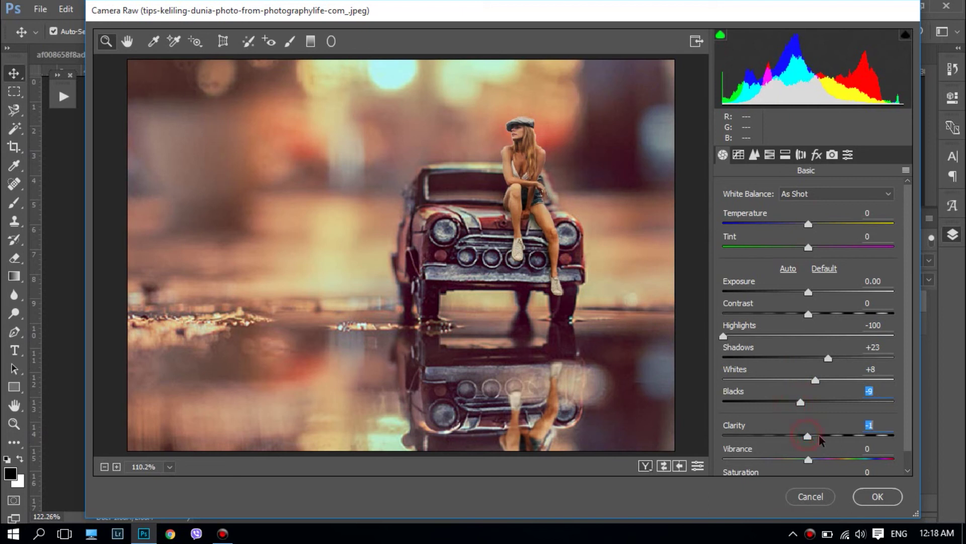
drag(809, 459, 839, 459)
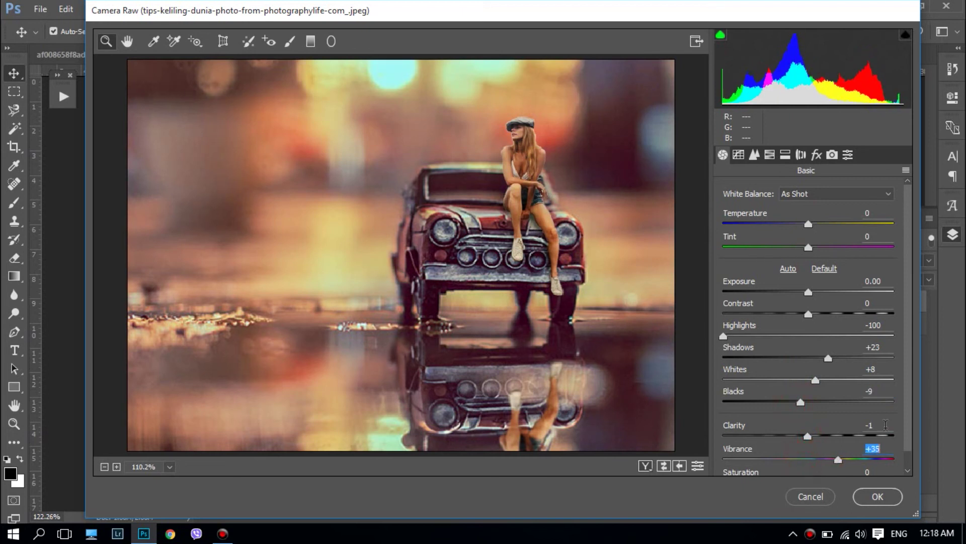
drag(908, 424, 914, 470)
drag(808, 463, 773, 463)
drag(806, 416, 795, 416)
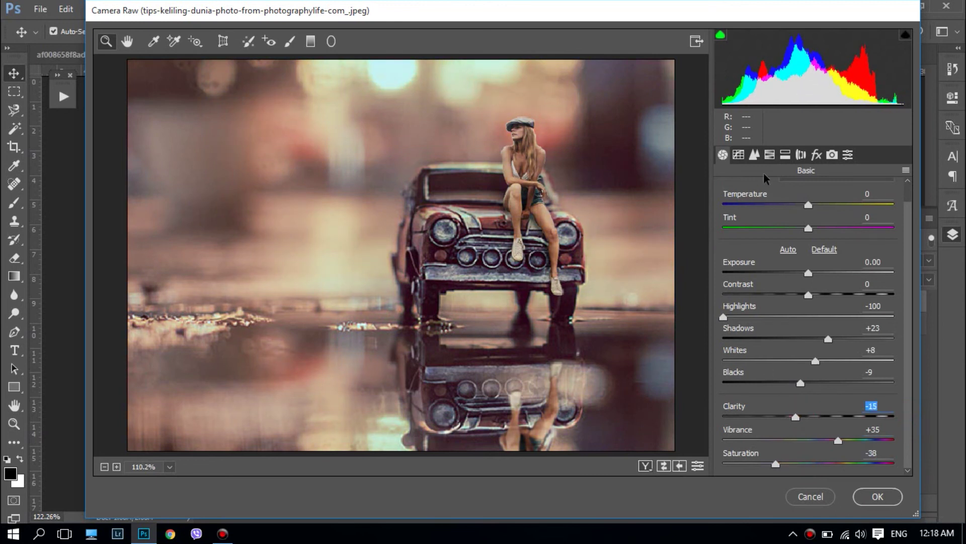
Step: Set sharpening amount 29 and luminance noise reduction 25, then apply the Camera Raw grade
click(754, 155)
drag(738, 213, 759, 213)
alt+click(762, 235)
drag(770, 260, 768, 282)
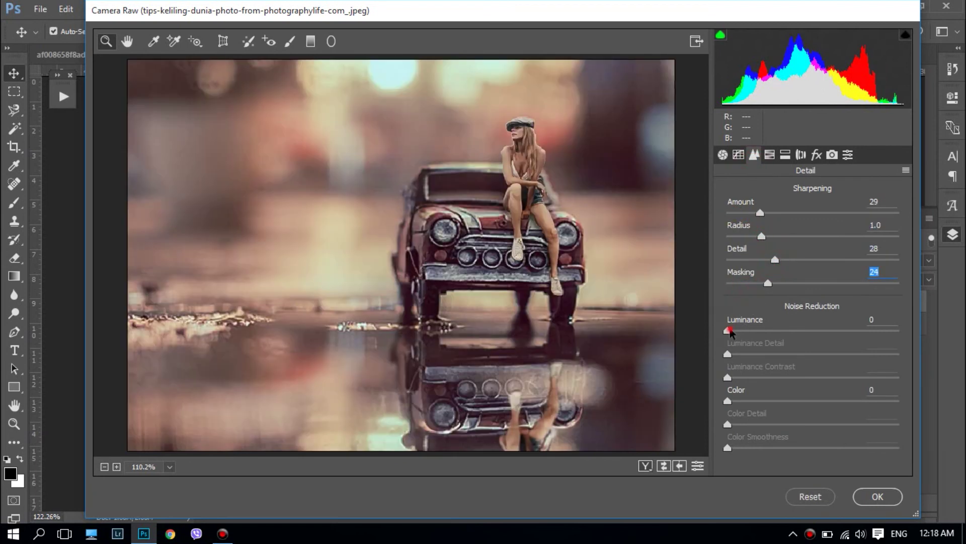
drag(729, 330, 749, 330)
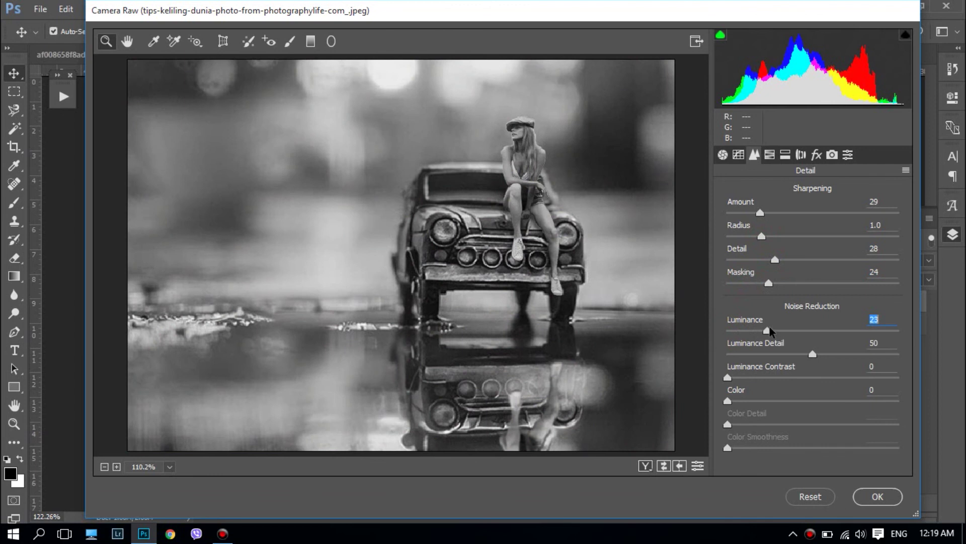
drag(769, 328, 771, 330)
click(869, 499)
Step: Merge the graded layer into the Background and add a new empty layer
scroll(567, 288, down, 5)
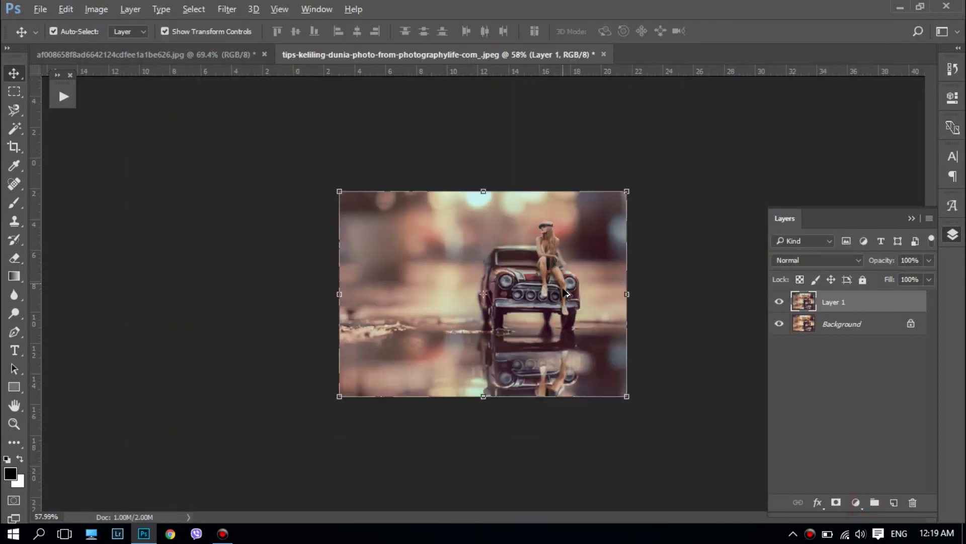
scroll(709, 153, up, 3)
scroll(709, 152, down, 1)
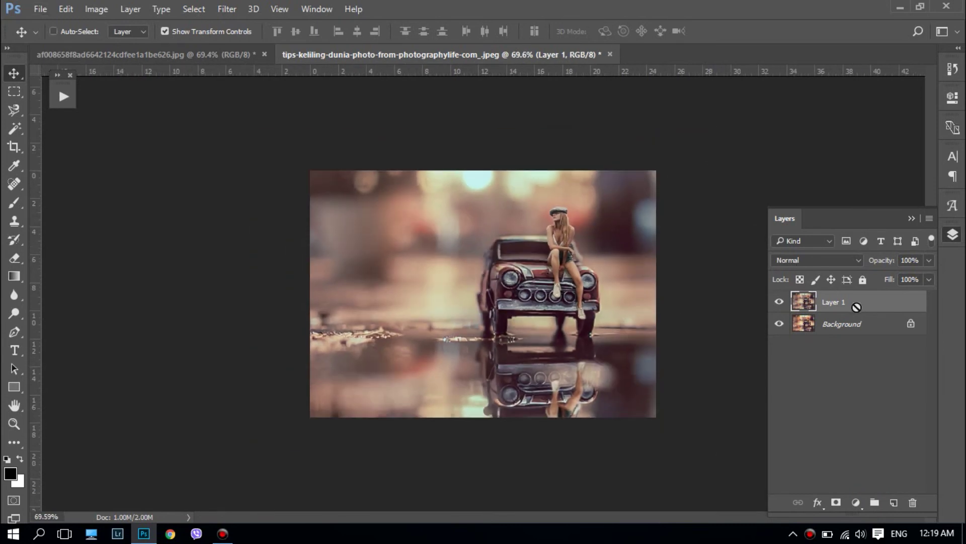
key(ctrl+e)
scroll(602, 199, up, 3)
scroll(604, 197, down, 3)
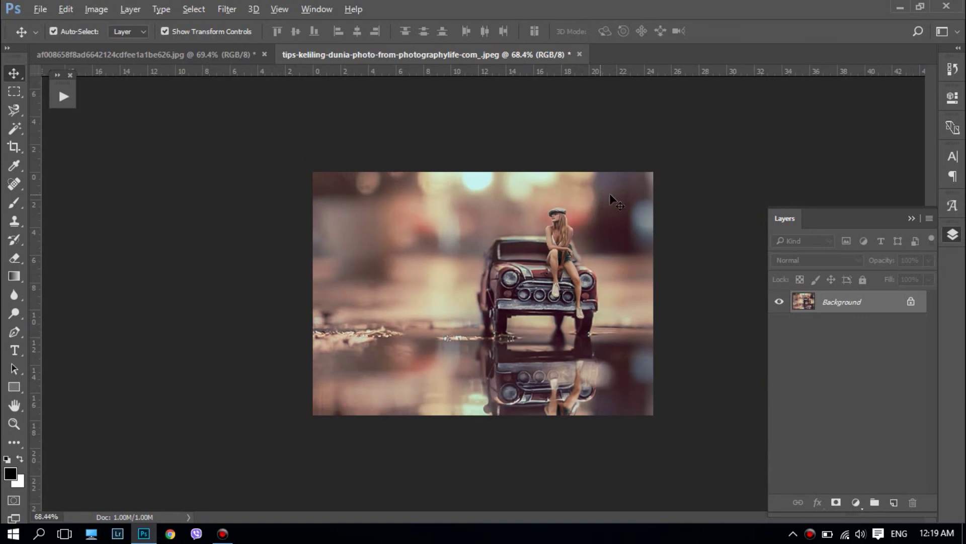
click(893, 501)
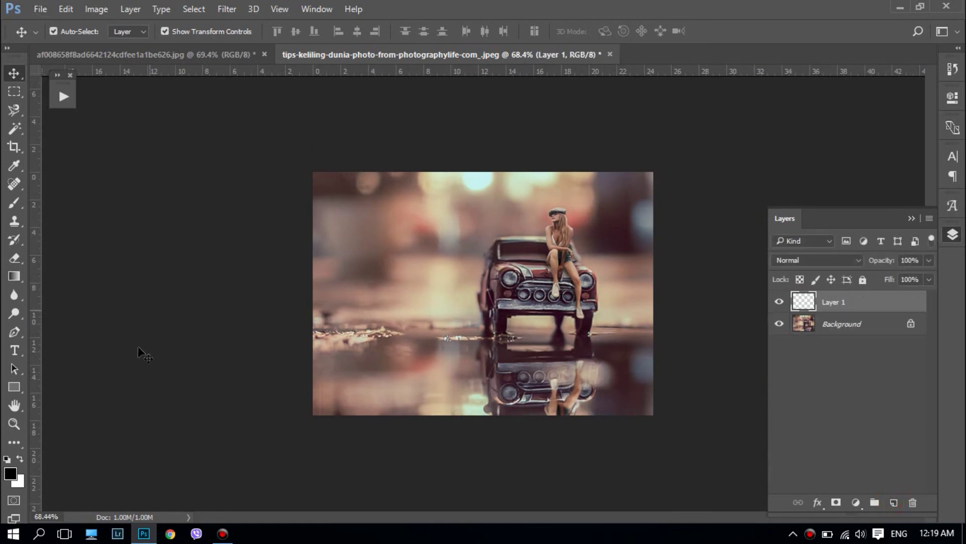
Step: Set the foreground painting colour to full-strength orange ff5a00
click(10, 474)
drag(775, 383, 778, 431)
click(757, 261)
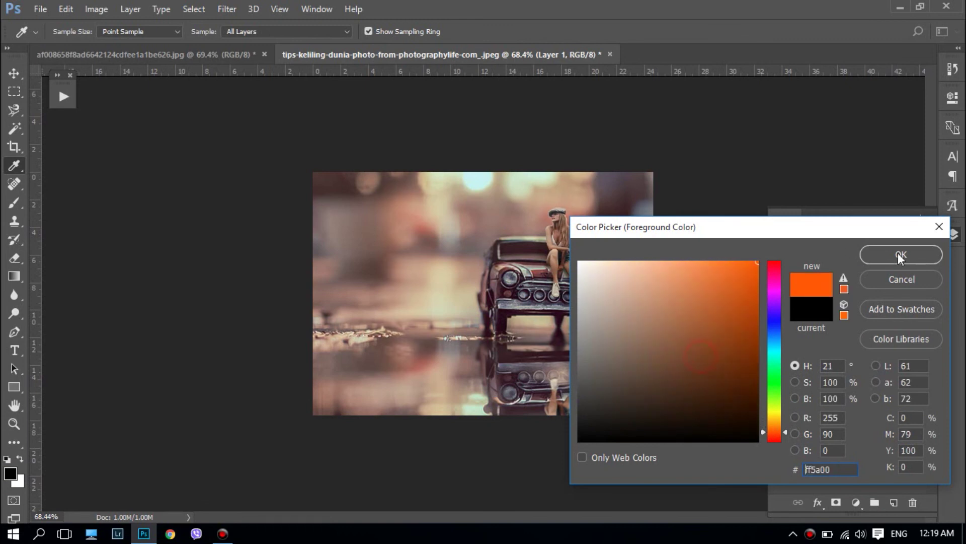
click(901, 256)
Step: Switch to the Brush tool, enlarge the brush, and set its opacity to 78%
key(b)
right_click(492, 258)
click(14, 203)
right_click(520, 243)
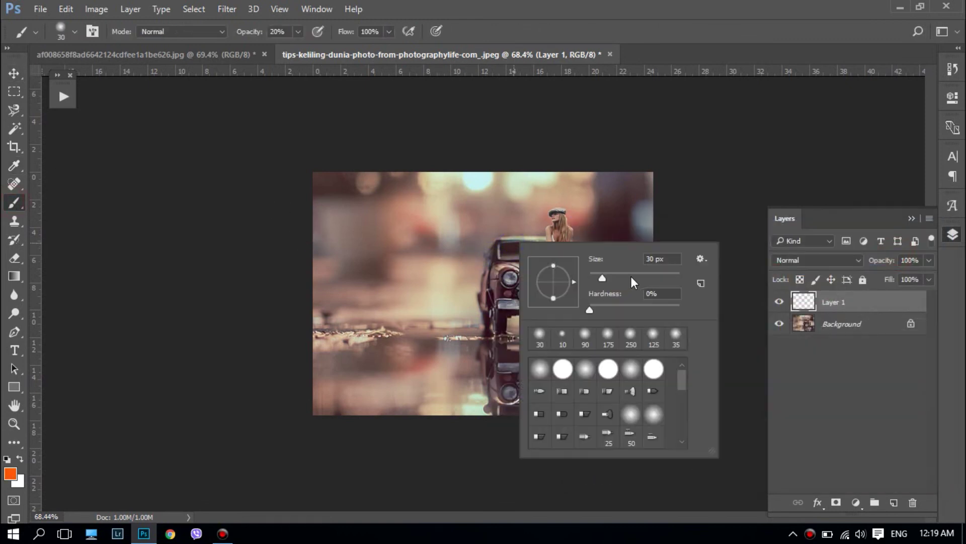
drag(648, 276, 657, 277)
key(Return)
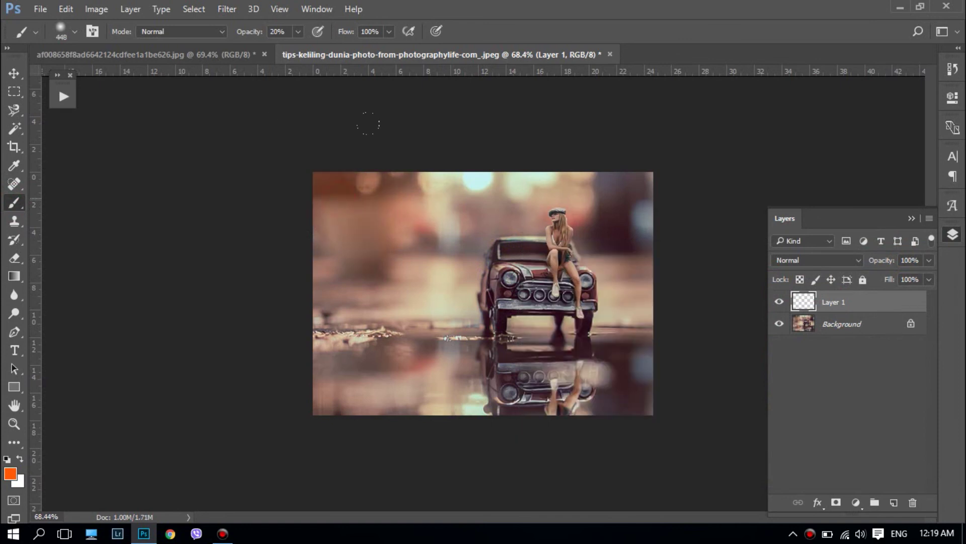
click(298, 31)
drag(297, 48, 341, 48)
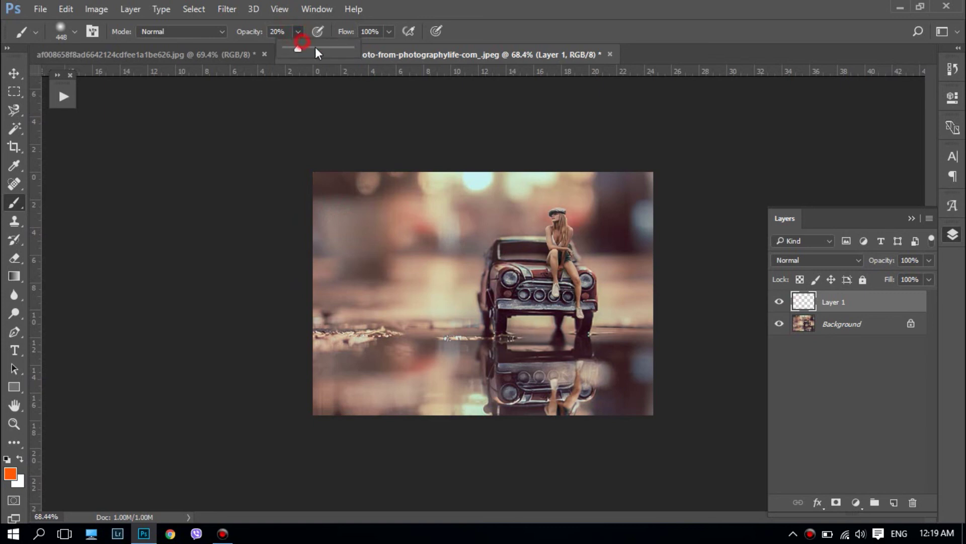
Step: Paint a soft orange glow at upper right, enlarge the brush to 1457 px, and undo stray dabs
drag(619, 197, 637, 203)
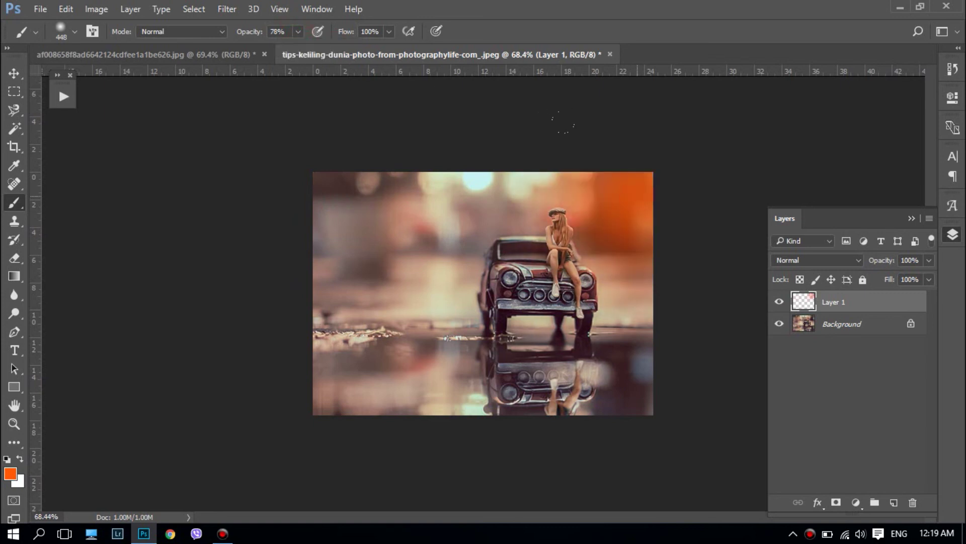
key(ctrl+z)
click(630, 189)
right_click(393, 312)
drag(551, 343, 554, 343)
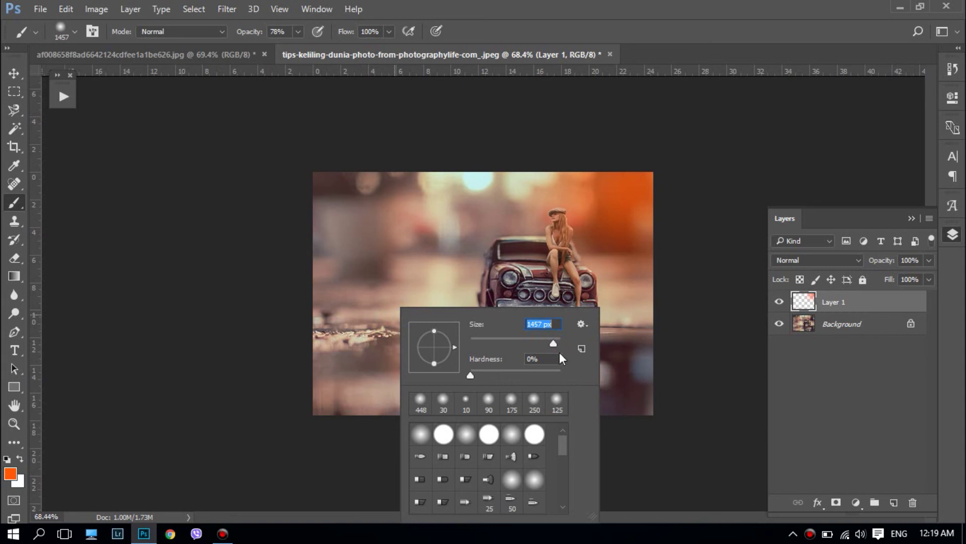
text(464)
key(Return)
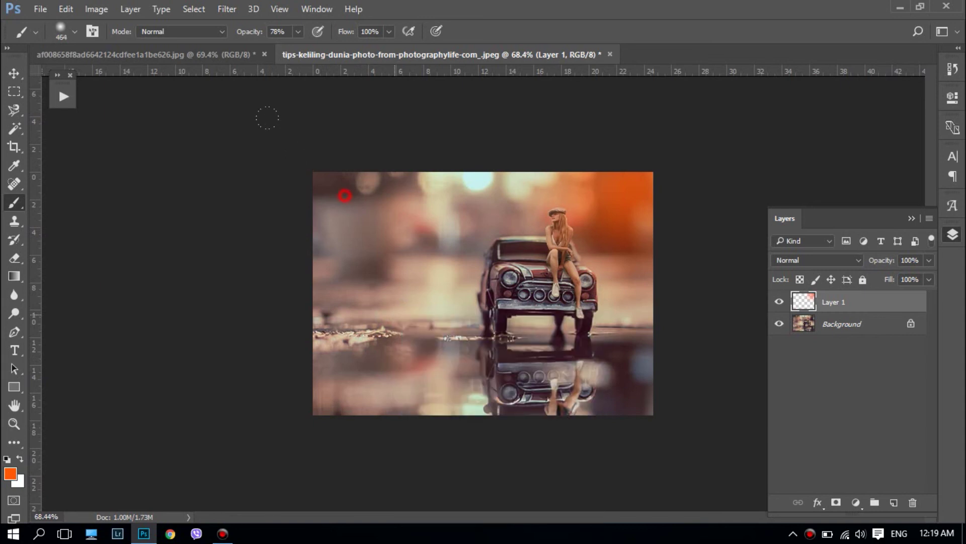
click(343, 206)
key(ctrl+z)
click(451, 211)
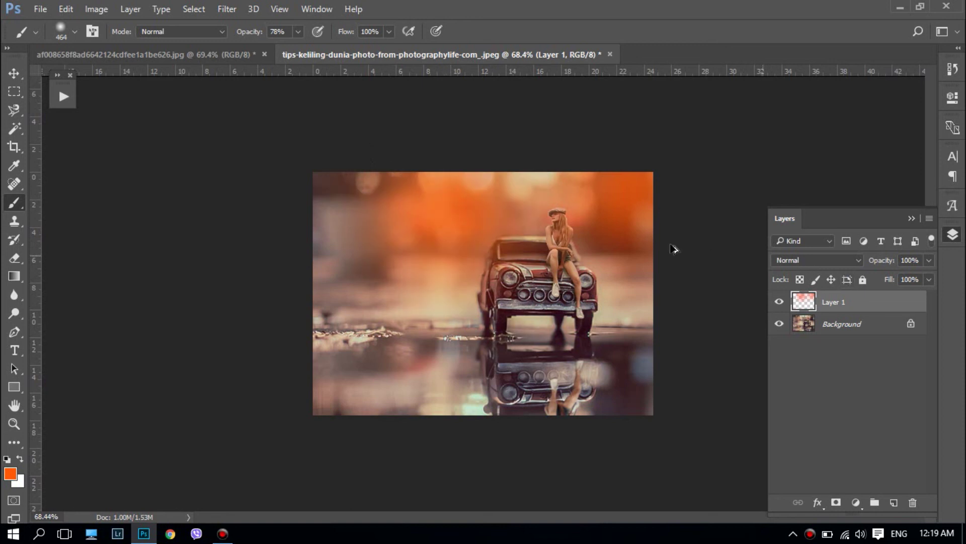
key(ctrl+z)
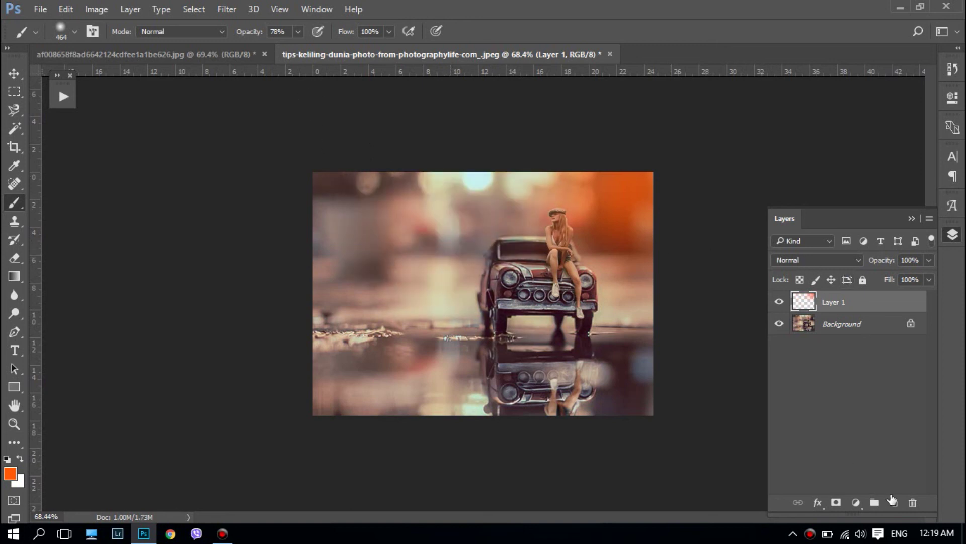
click(893, 502)
Step: Paint an orange glow on Layer 2 and free-transform it across the upper image
click(420, 284)
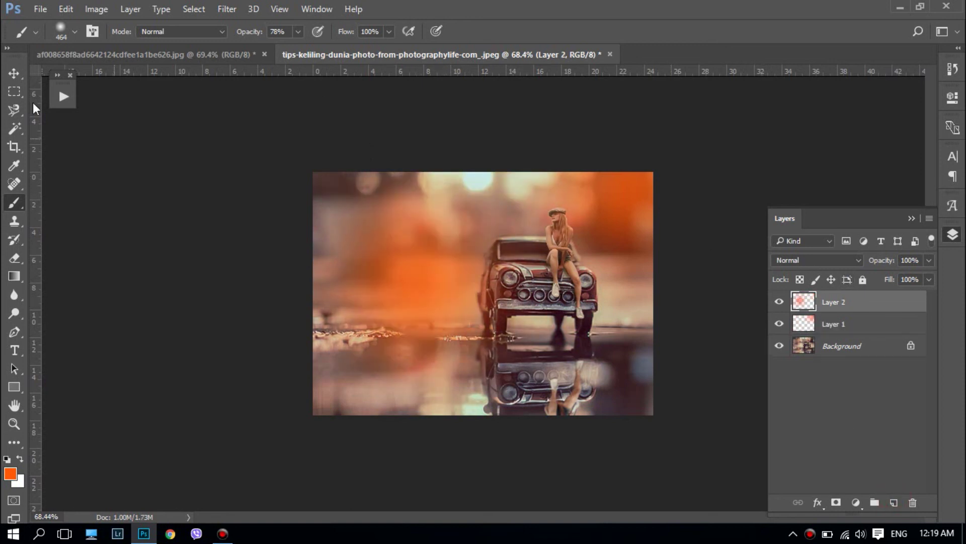
click(14, 74)
drag(312, 172, 164, 60)
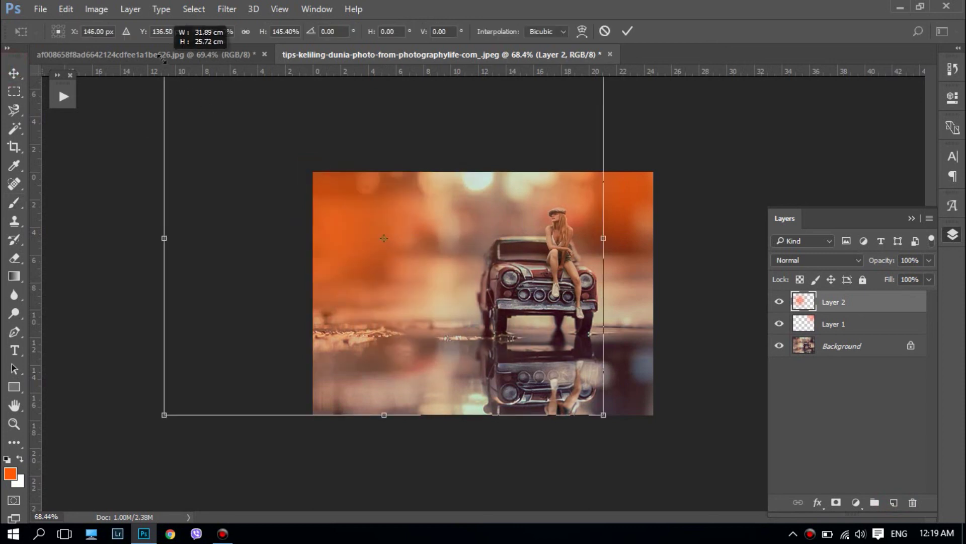
drag(605, 245, 668, 245)
drag(461, 235, 466, 183)
key(Return)
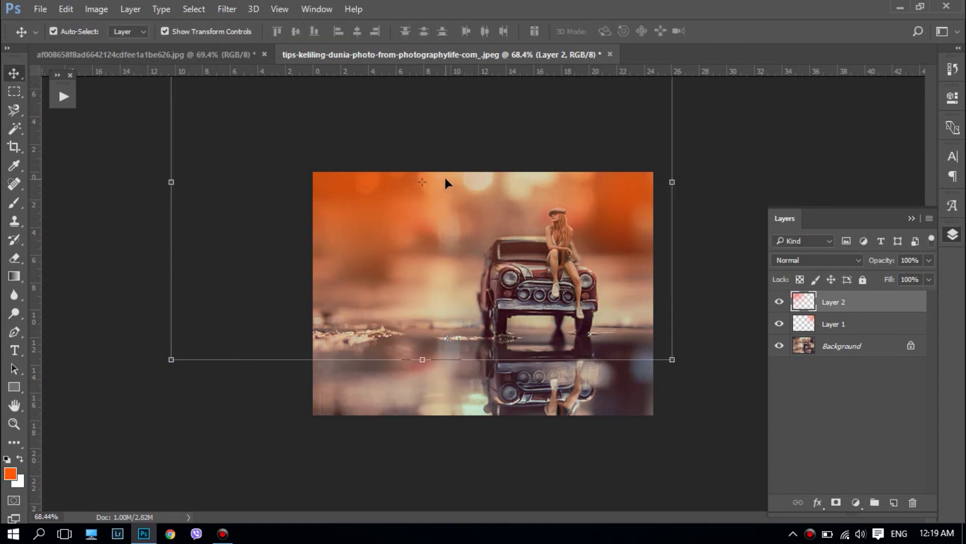
Step: Set Layer 2 to Screen, and set Layer 1 to Lighten with lowered opacity
click(819, 265)
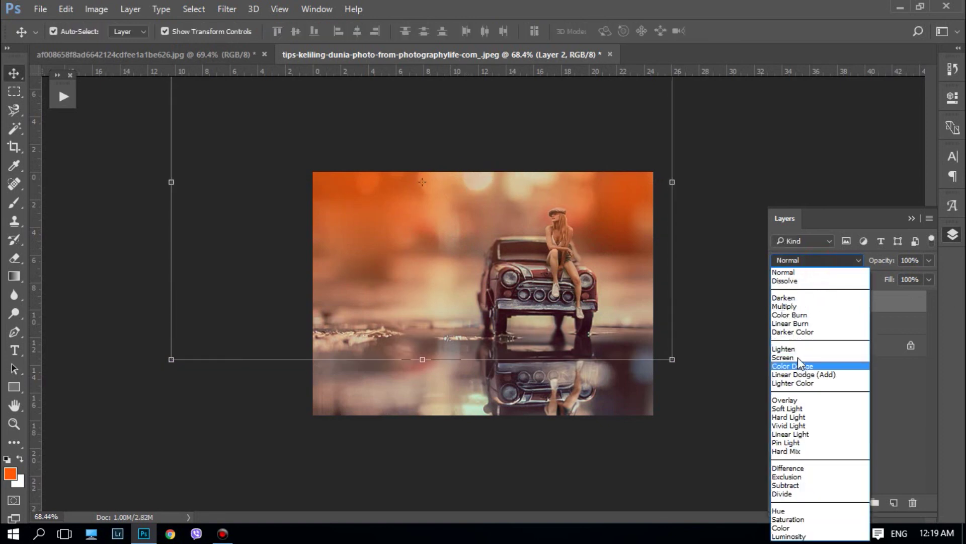
click(798, 361)
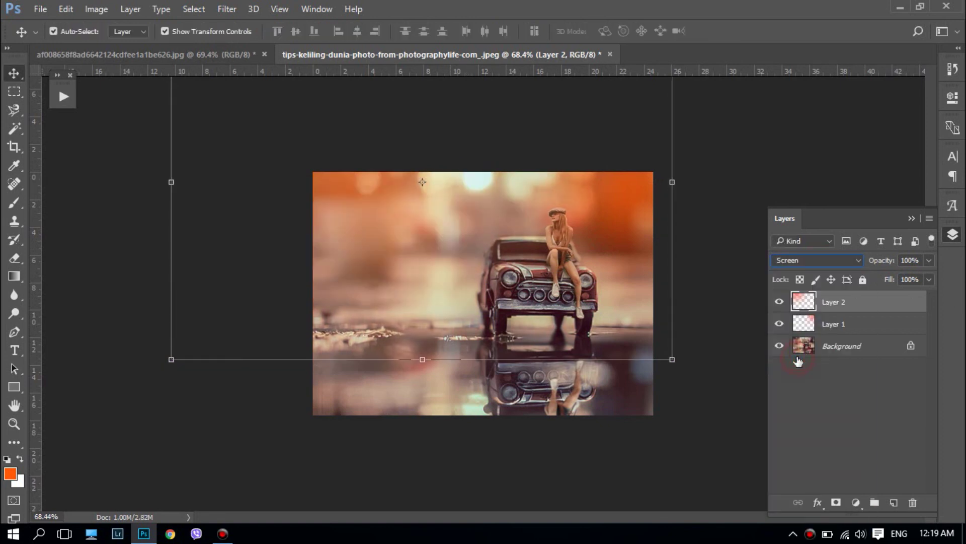
click(847, 325)
click(835, 259)
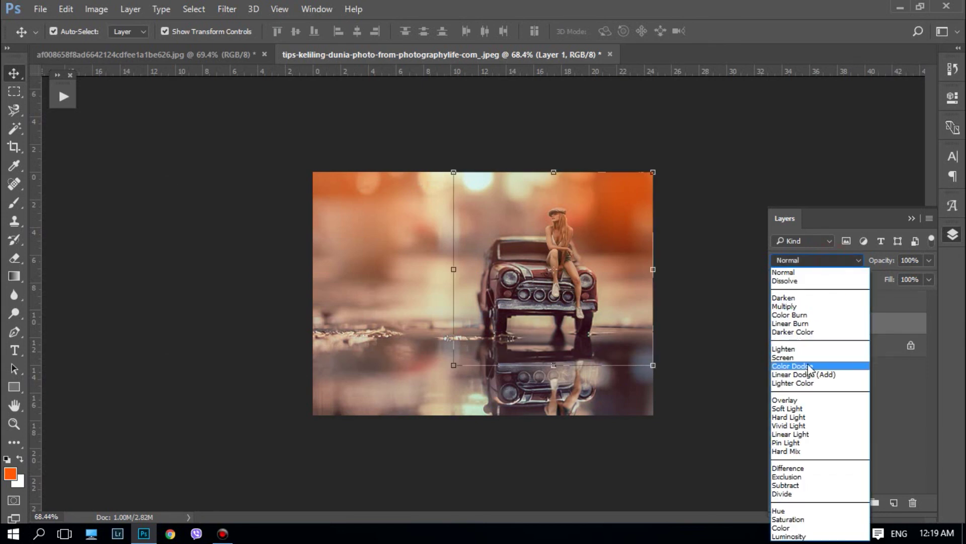
click(799, 406)
click(815, 259)
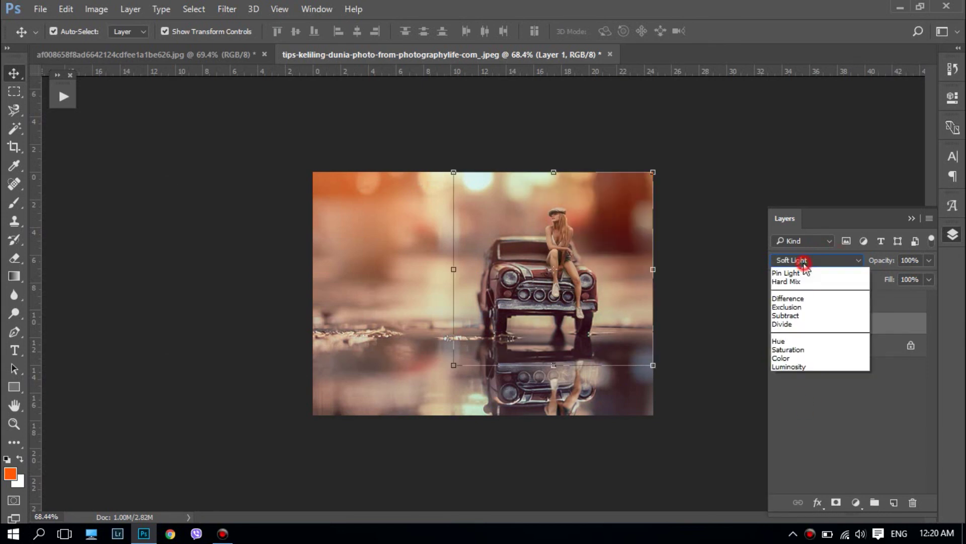
click(803, 347)
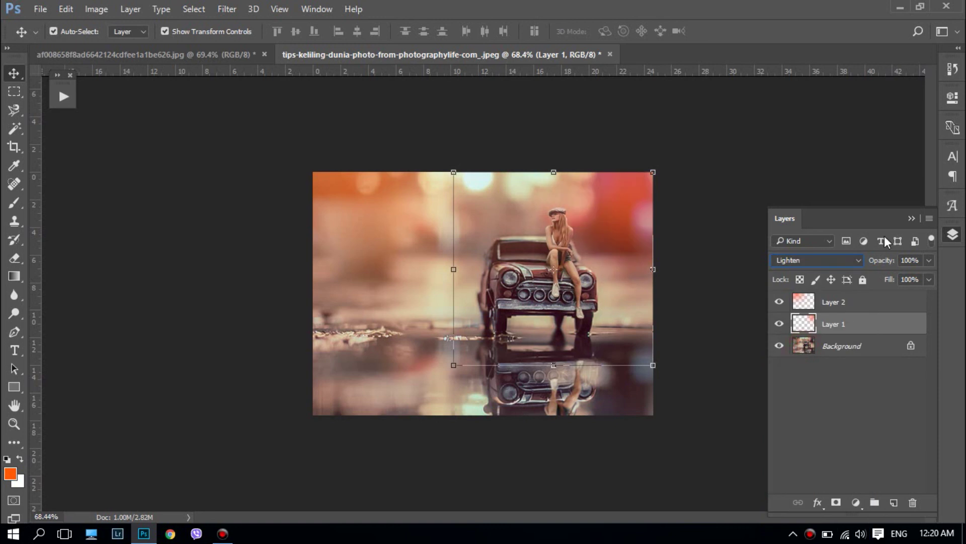
drag(921, 280, 890, 280)
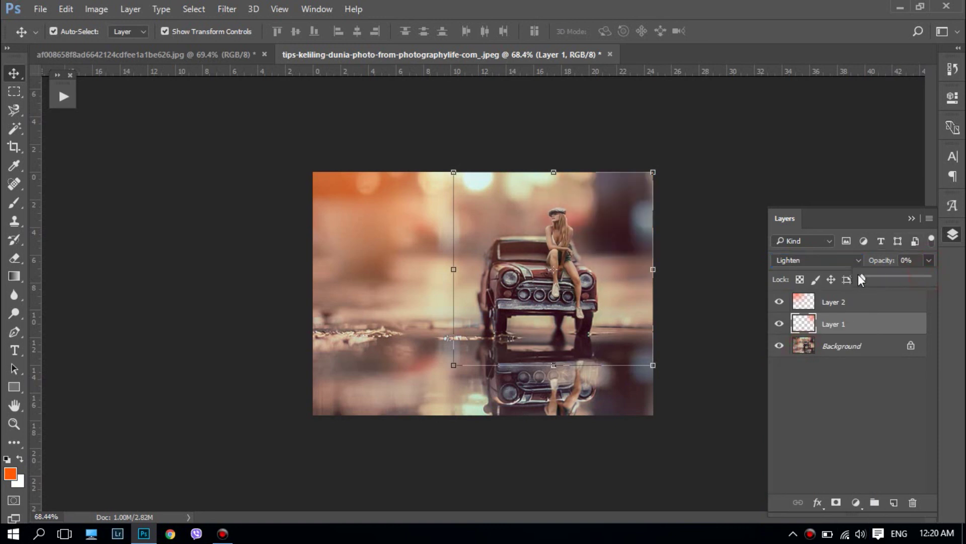
Step: Select all layers and merge them into a single Background layer
click(839, 300)
shift+click(851, 326)
shift+click(852, 346)
key(ctrl+e)
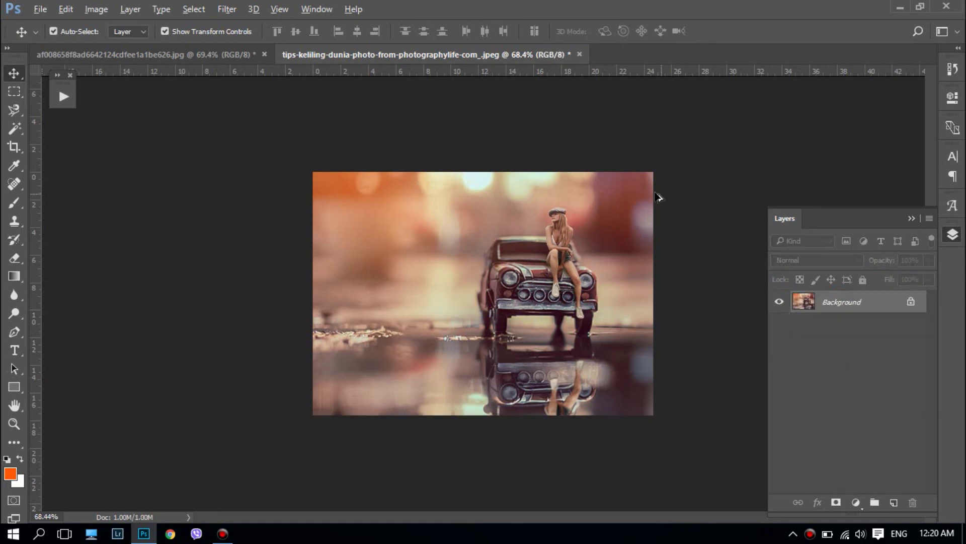
scroll(659, 196, up, 3)
scroll(659, 201, down, 2)
key(alt+i)
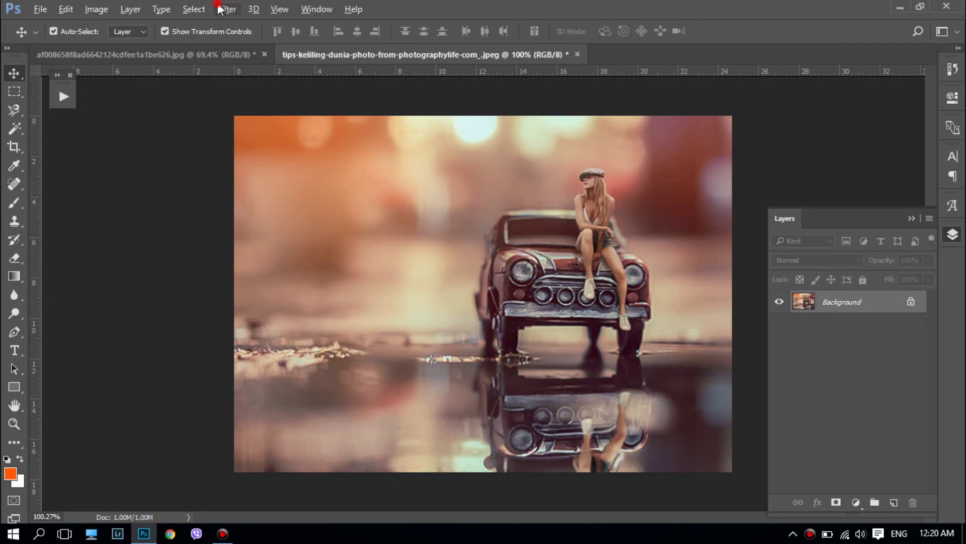
Step: In Nik Collection's Color Efex Pro 4, add Cross Processing method G05 at 15% strength and apply
click(221, 9)
click(295, 320)
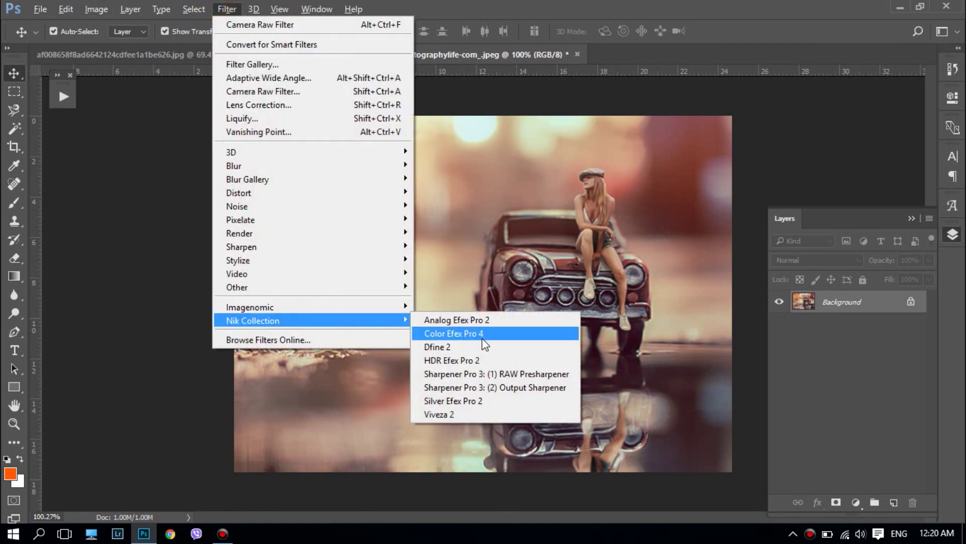
click(482, 334)
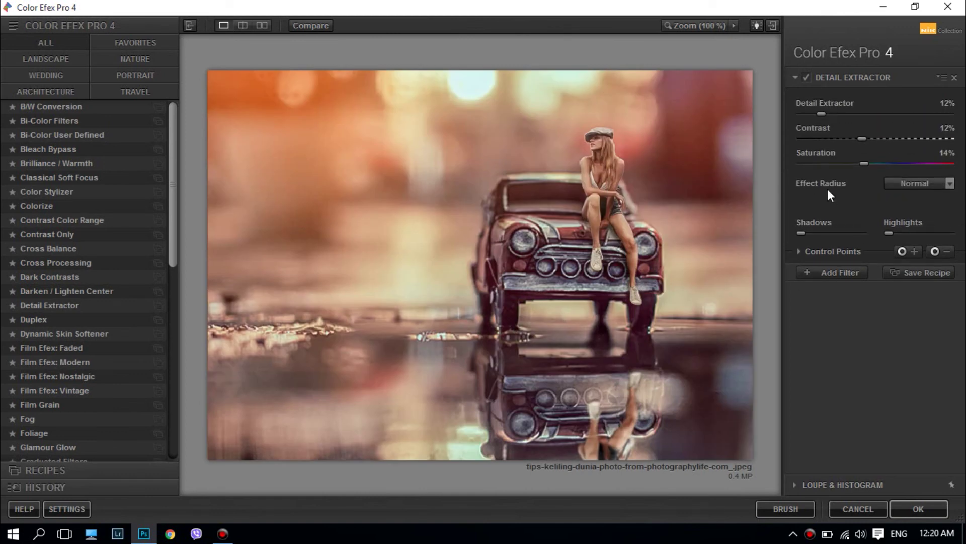
click(826, 275)
click(86, 261)
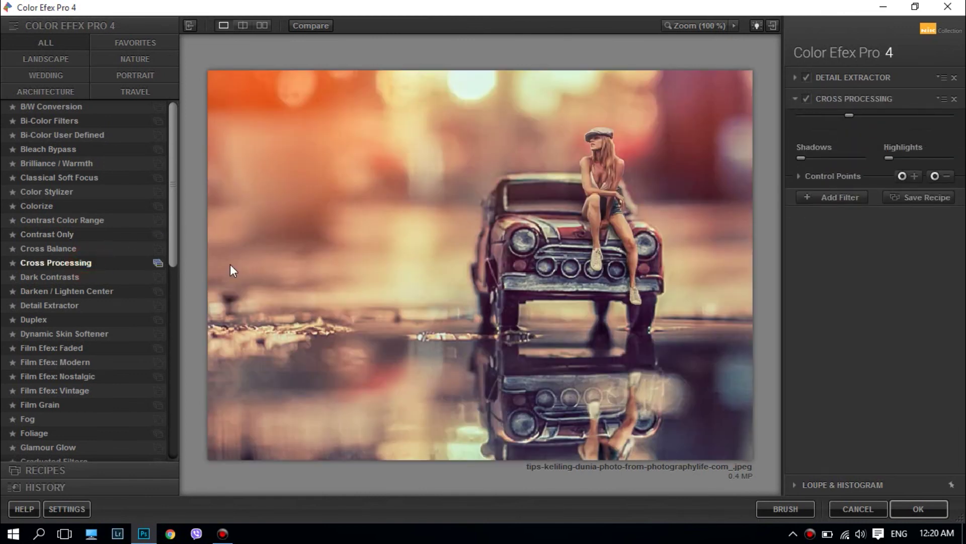
click(915, 130)
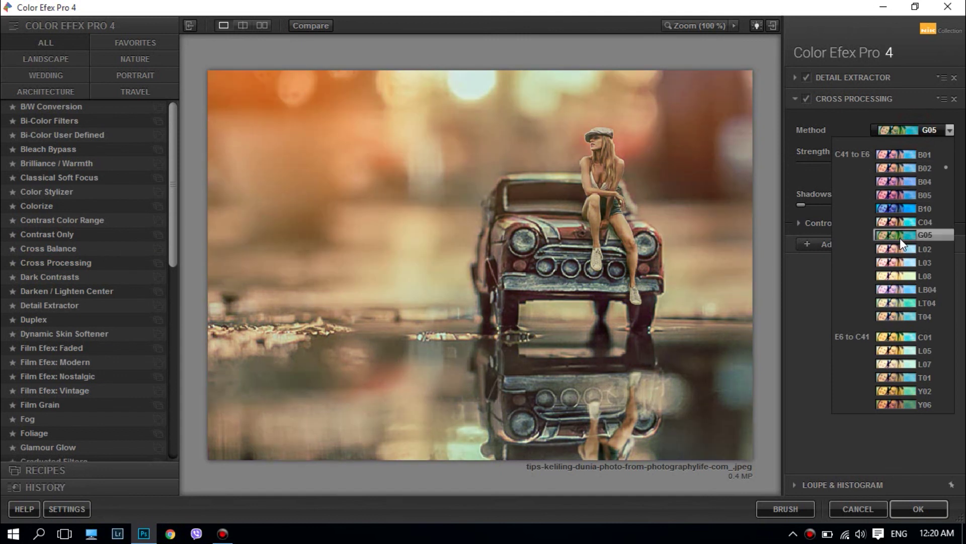
click(900, 237)
drag(848, 161, 808, 162)
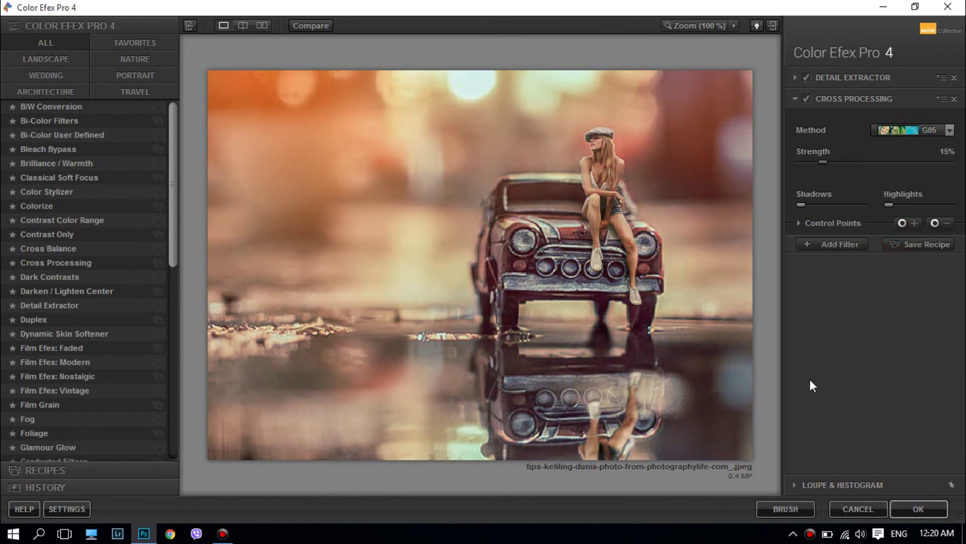
click(900, 508)
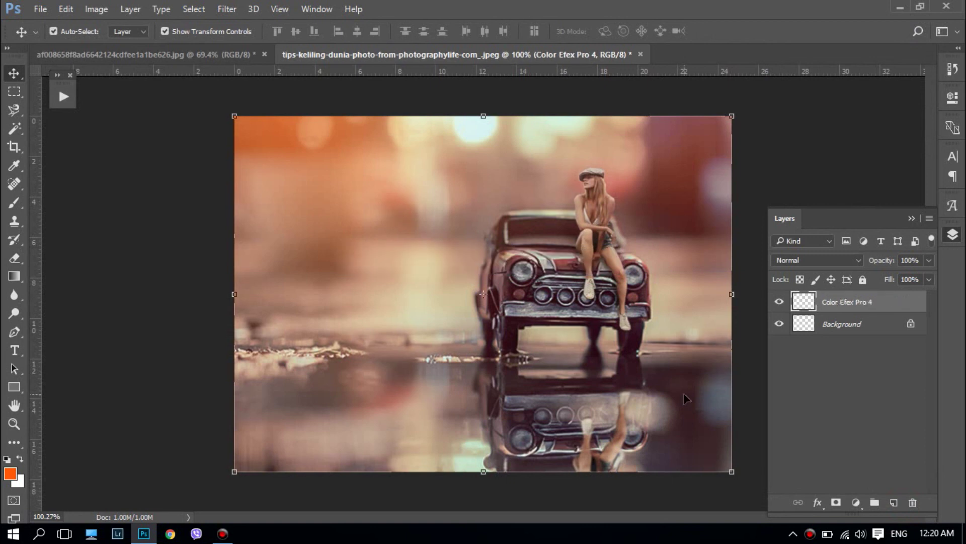
Step: Merge the Color Efex Pro 4 layer into the Background
click(800, 162)
click(835, 302)
key(ctrl+e)
Step: Add a Levels adjustment with black input 14 and output 6, merged into the Background
click(855, 501)
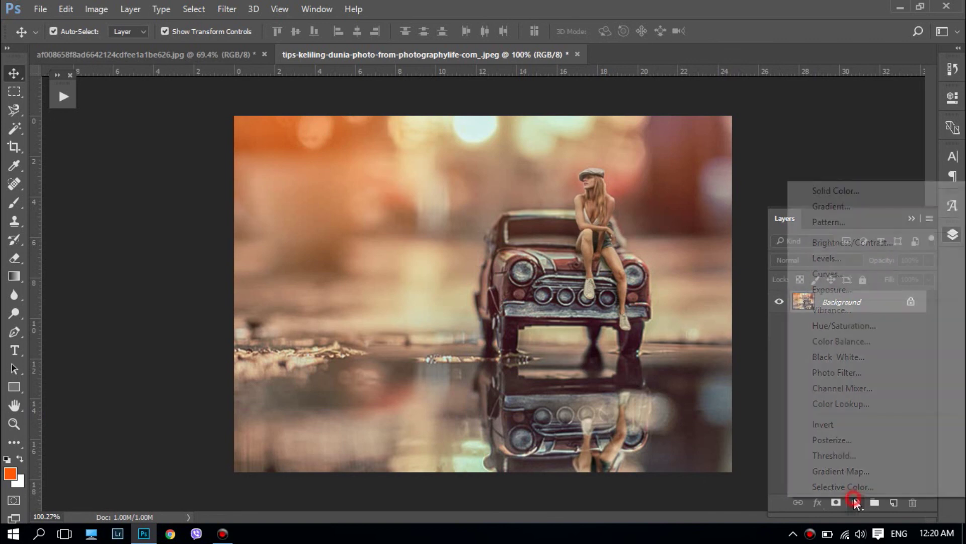
click(836, 259)
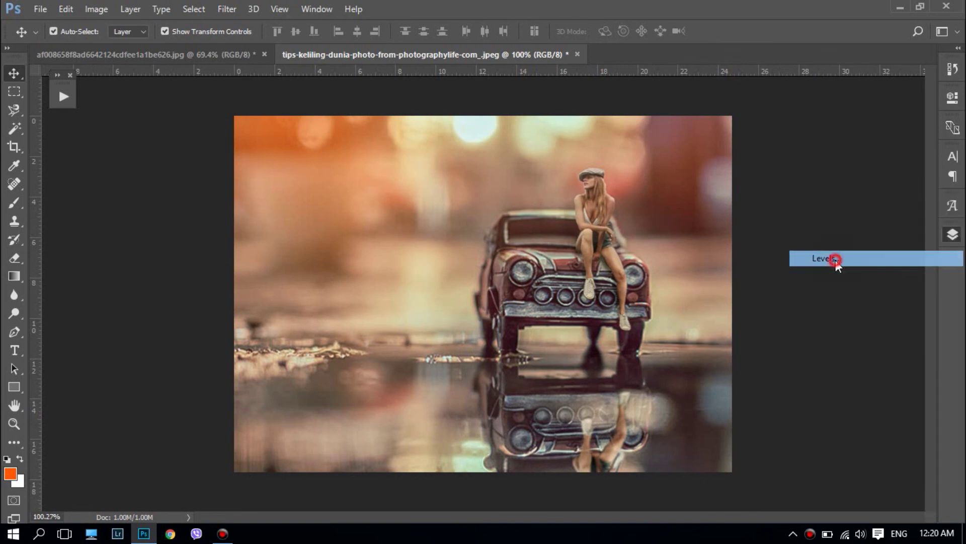
drag(762, 279, 765, 279)
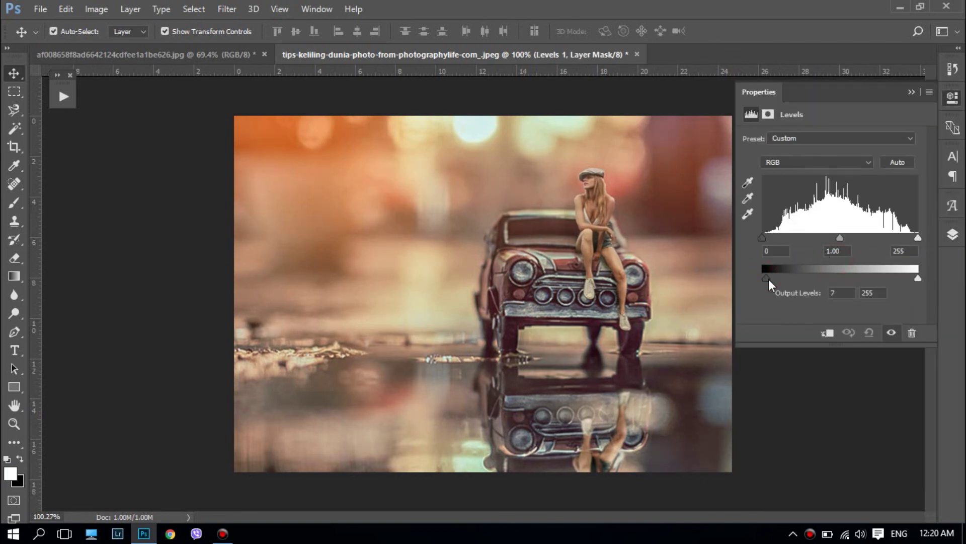
drag(763, 237, 772, 235)
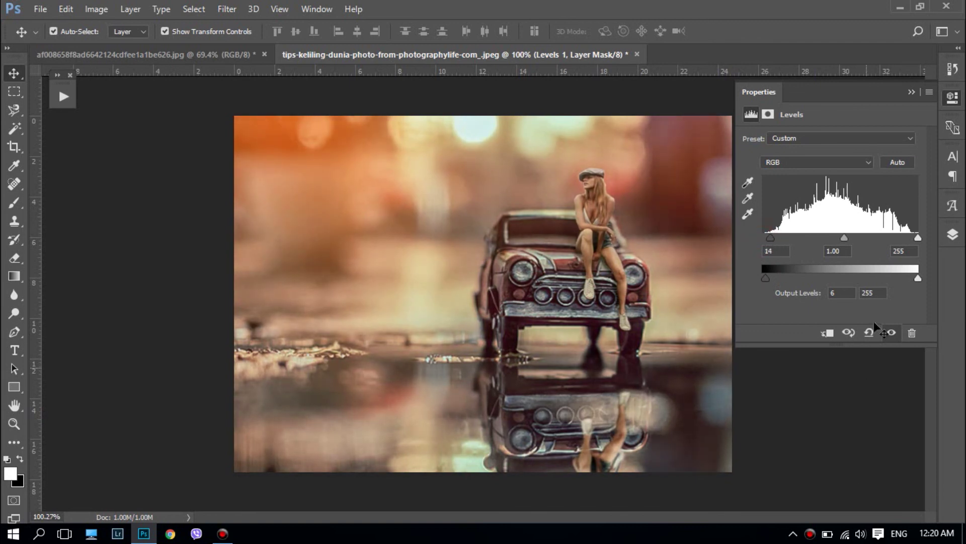
click(953, 234)
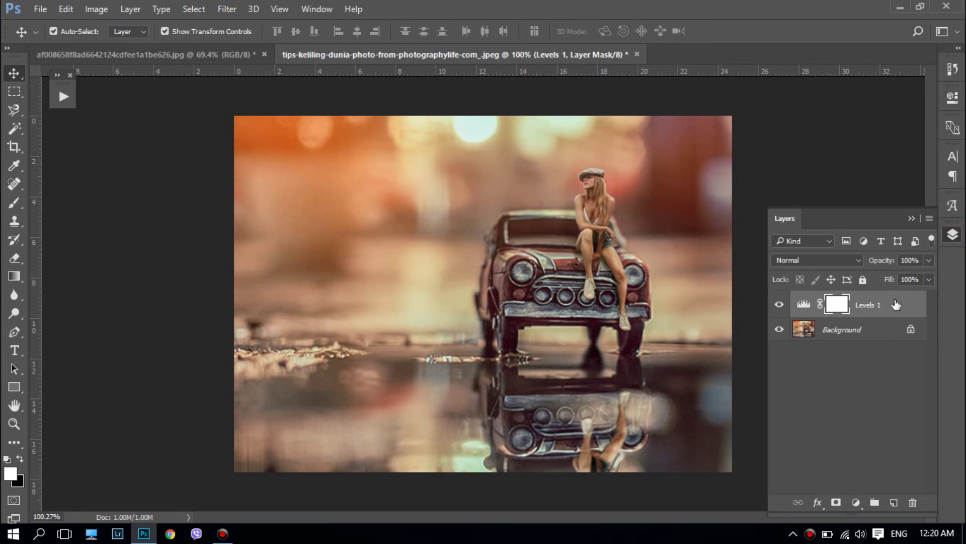
click(879, 339)
key(ctrl+shift+e)
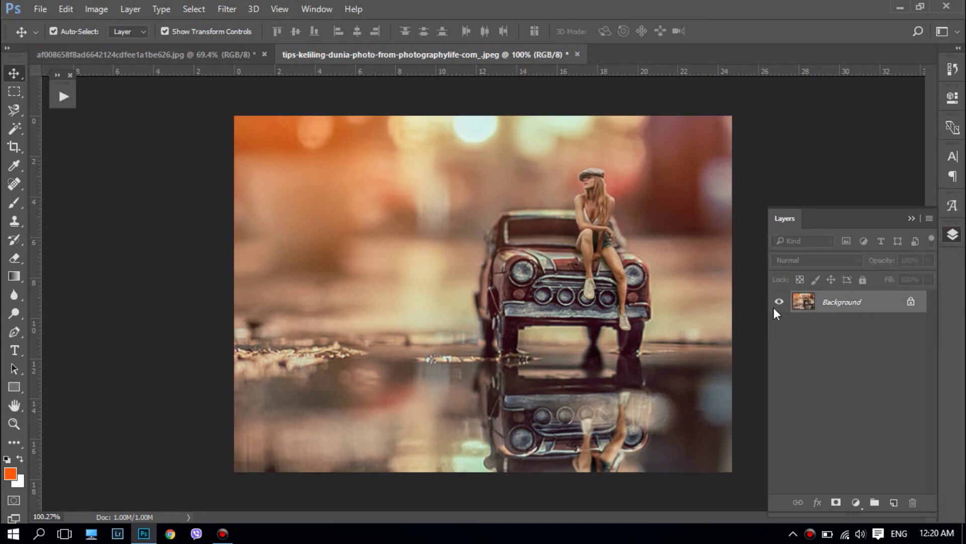